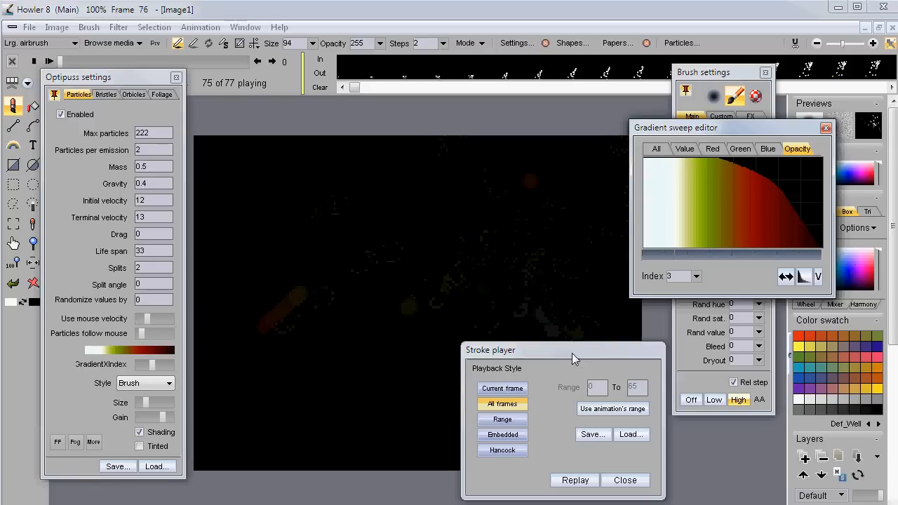
Step: Move the stroke player and gradient editor off the canvas and scrub the particle animation through frames 25, 17 and 30
left_click_drag(571, 353, 720, 353)
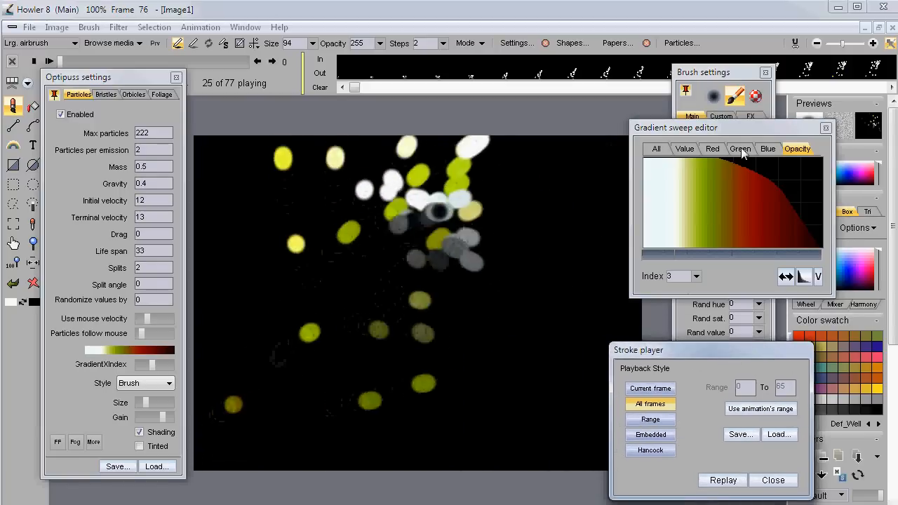
mouse_move(719, 124)
left_mouse_down()
mouse_move(773, 129)
mouse_move(742, 149)
mouse_move(733, 140)
left_mouse_up()
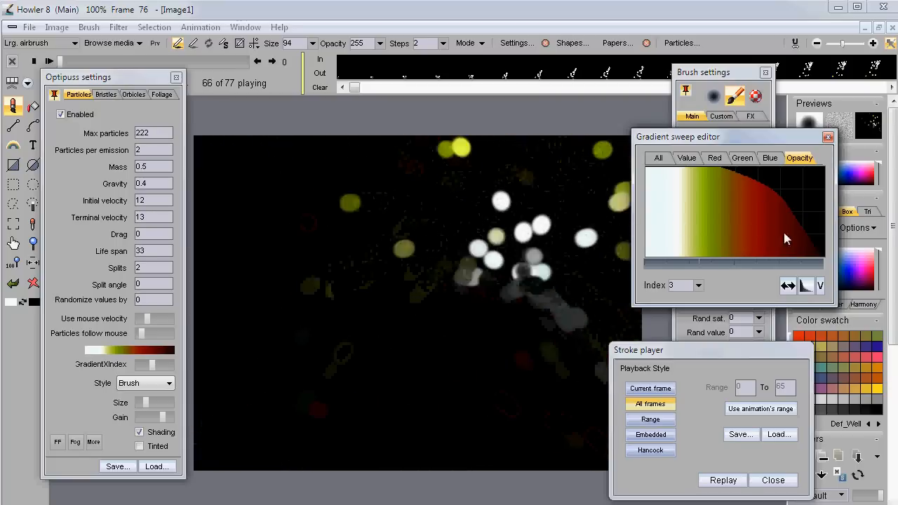
mouse_move(112, 62)
left_mouse_down()
mouse_move(135, 61)
mouse_move(110, 62)
mouse_move(120, 62)
left_mouse_up()
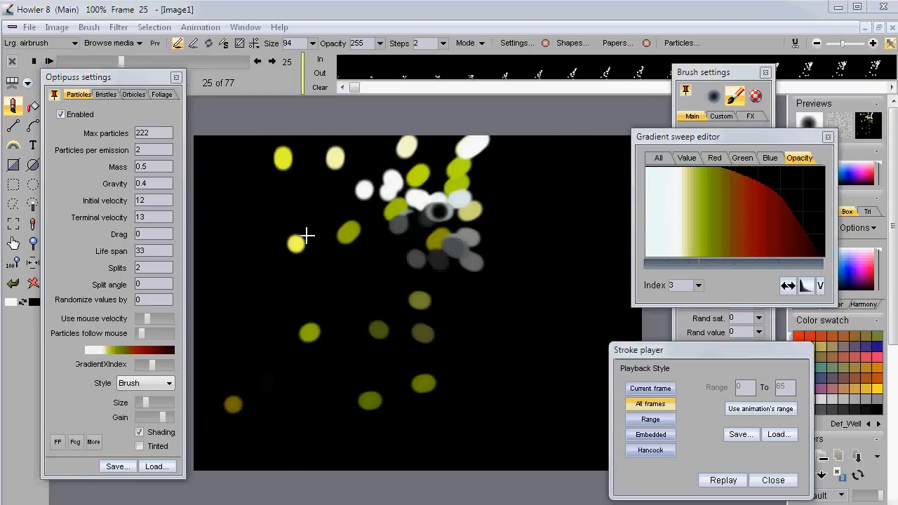
left_click_drag(121, 62, 103, 60)
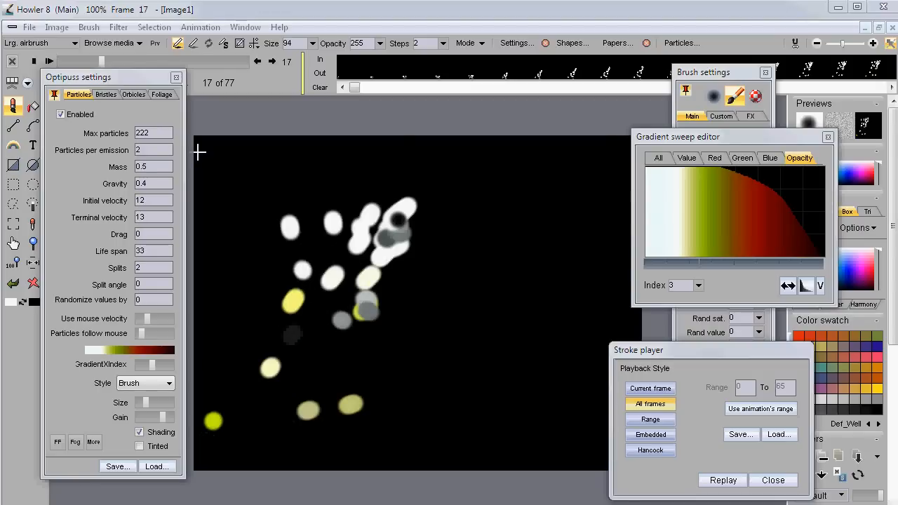
left_click_drag(102, 60, 134, 61)
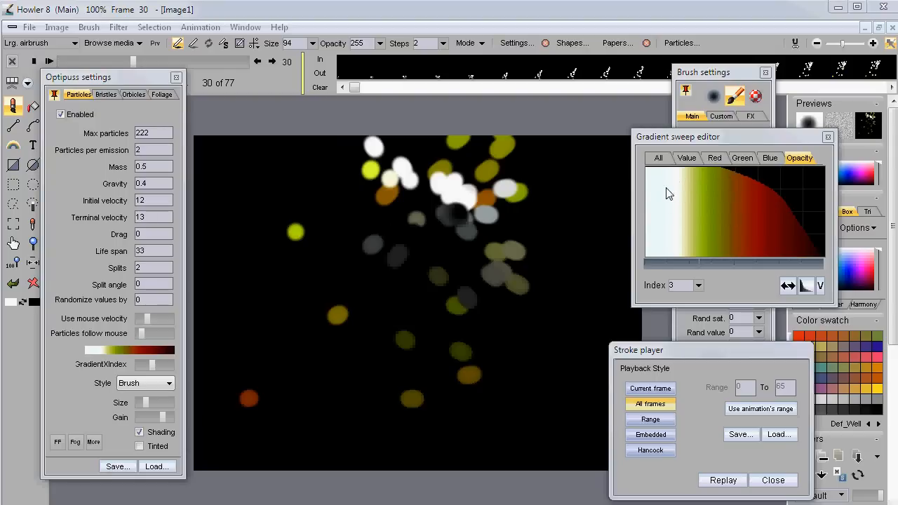
Step: Open the particle gradient for editing and switch to the orange-to-white gradient at index 6
left_click(139, 351)
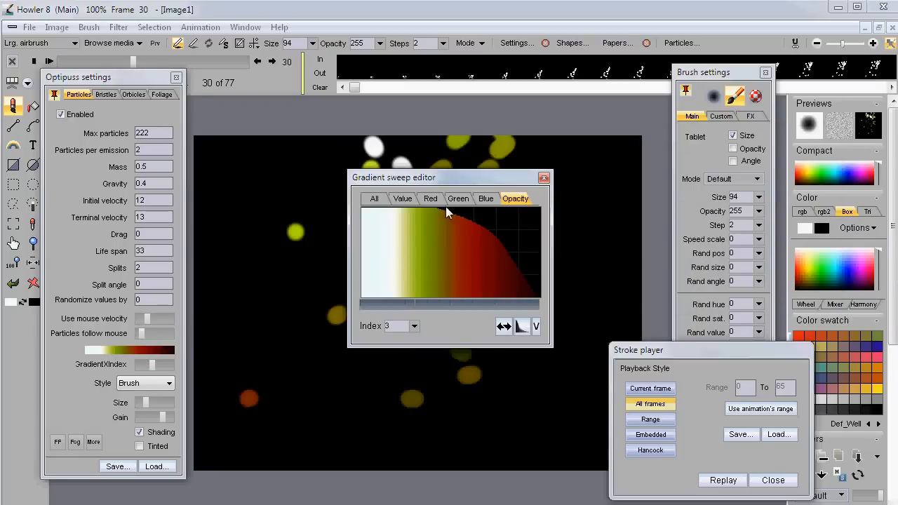
left_click(152, 366)
mouse_move(152, 367)
left_mouse_down()
mouse_move(177, 366)
mouse_move(168, 363)
left_mouse_up()
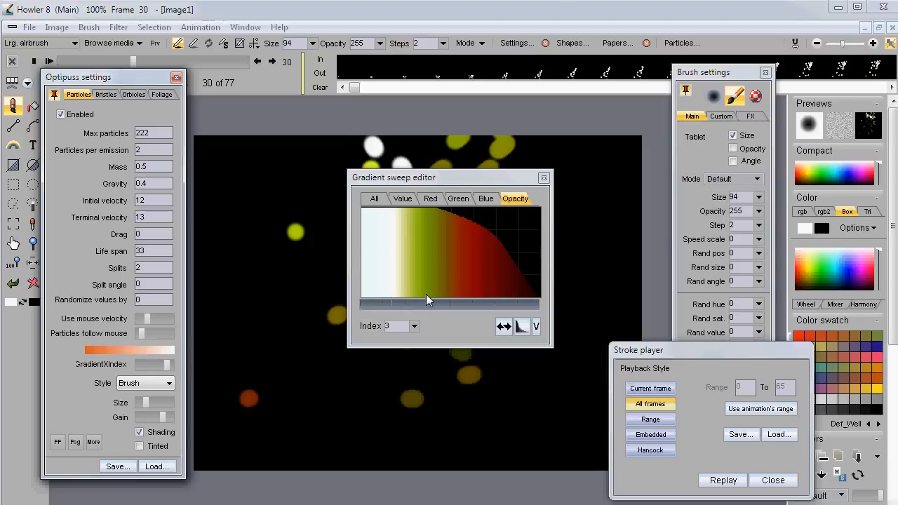
left_click(413, 327)
left_click_drag(377, 344, 407, 344)
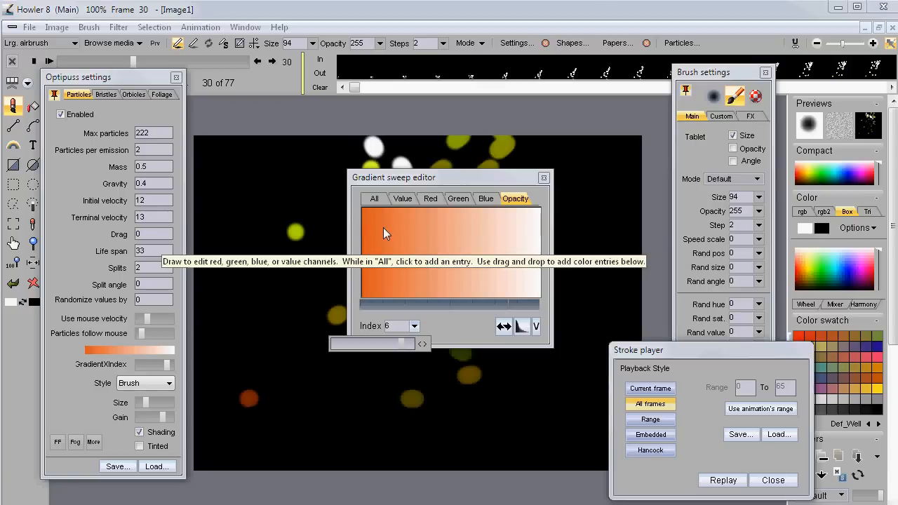
Step: Reverse the gradient's direction so it runs from white to orange
left_click_drag(422, 175, 511, 145)
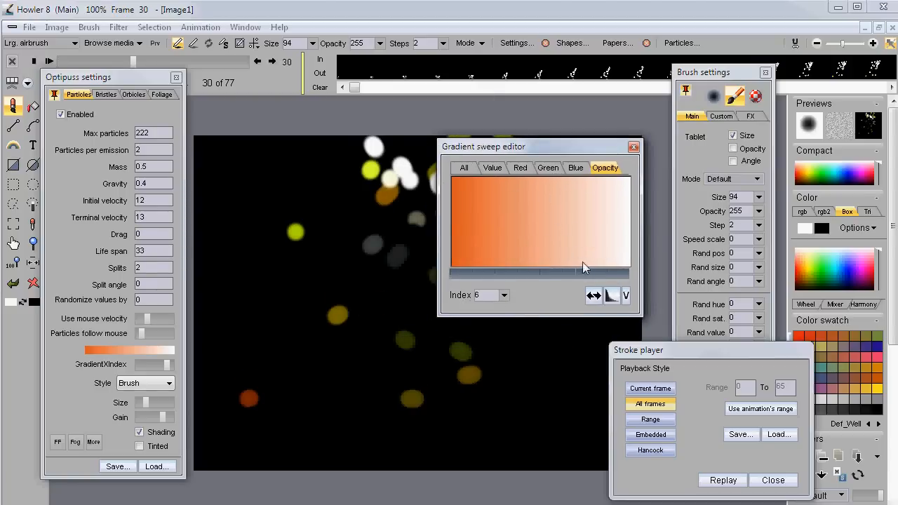
left_click(593, 297)
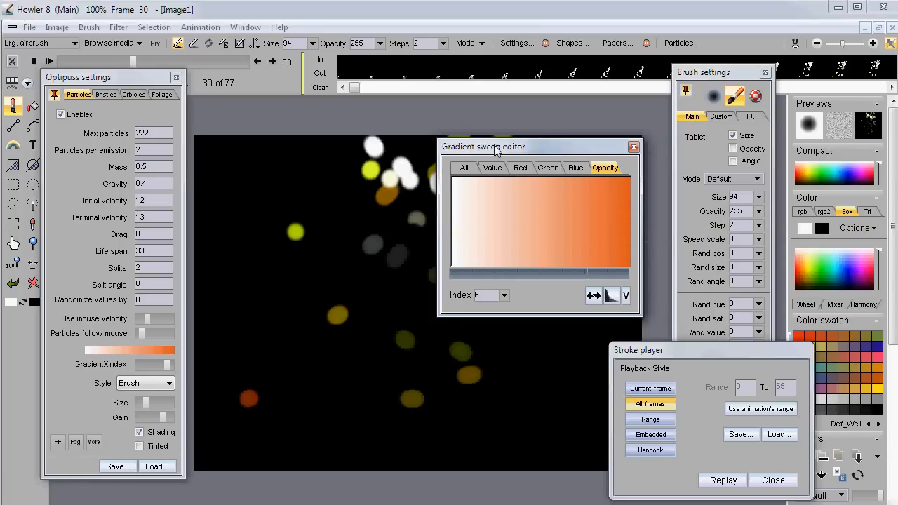
left_click_drag(495, 150, 548, 127)
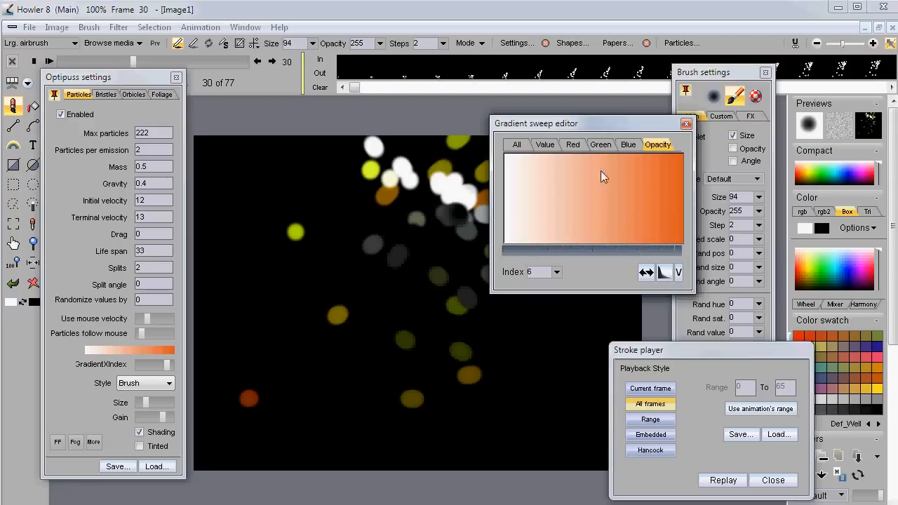
Step: Review the gradient's color channels and redraw its value curve to stay bright at the start and fall to black at the end
left_click(604, 146)
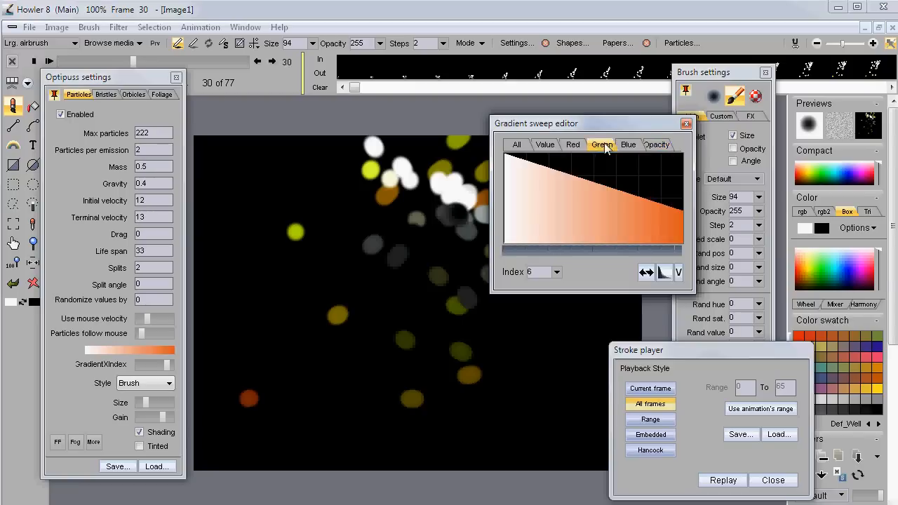
left_click(558, 145)
left_click(577, 145)
left_click(602, 147)
left_click(636, 150)
left_click(518, 145)
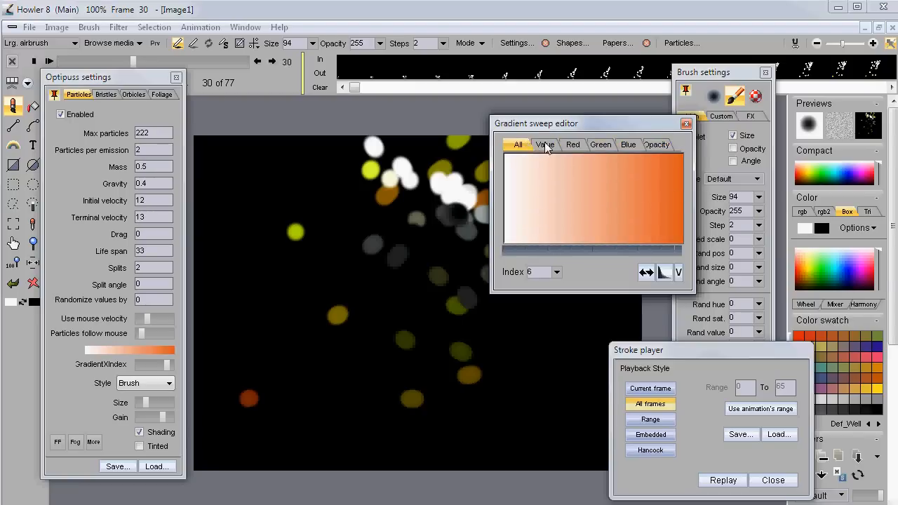
left_click(546, 145)
left_click_drag(567, 173, 694, 256)
mouse_move(665, 227)
left_mouse_down()
mouse_move(602, 173)
mouse_move(565, 157)
mouse_move(501, 147)
left_mouse_up()
Step: Redraw the gradient's opacity curve as a gradual falloff from full opacity at the white end to zero at the dark end
left_click(661, 145)
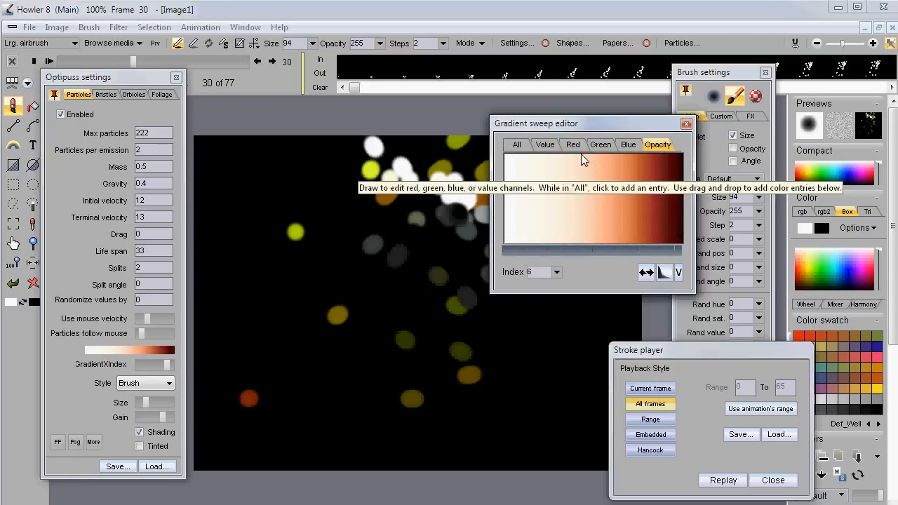
mouse_move(637, 189)
left_mouse_down()
mouse_move(675, 242)
mouse_move(692, 247)
mouse_move(670, 237)
mouse_move(633, 182)
left_mouse_up()
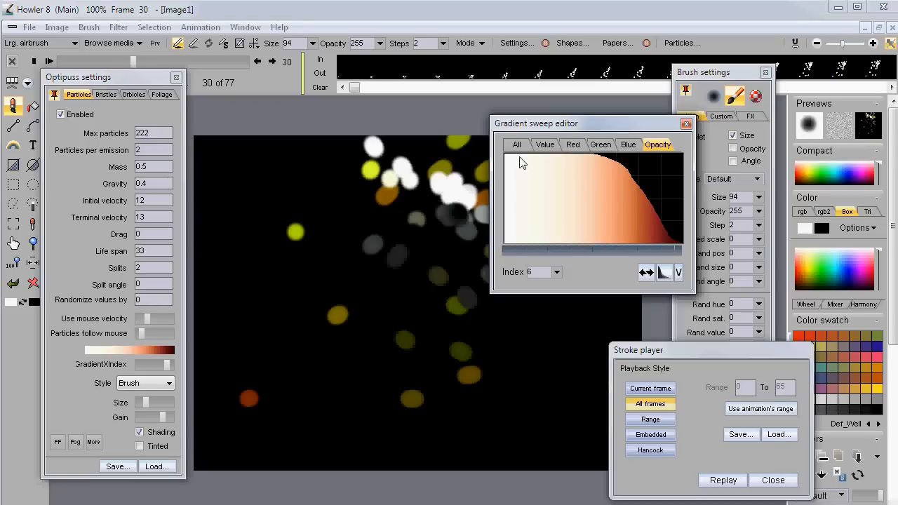
mouse_move(513, 165)
left_mouse_down()
mouse_move(565, 171)
mouse_move(666, 239)
left_mouse_up()
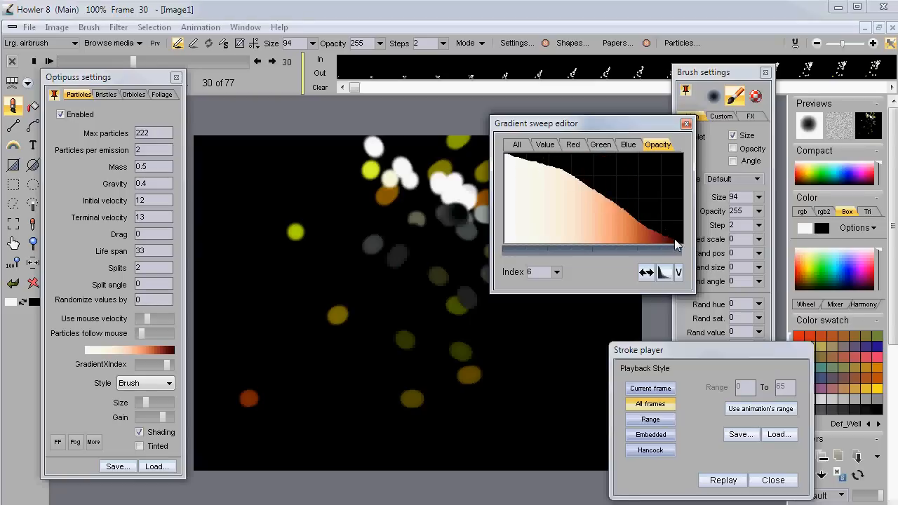
left_click_drag(124, 78, 175, 91)
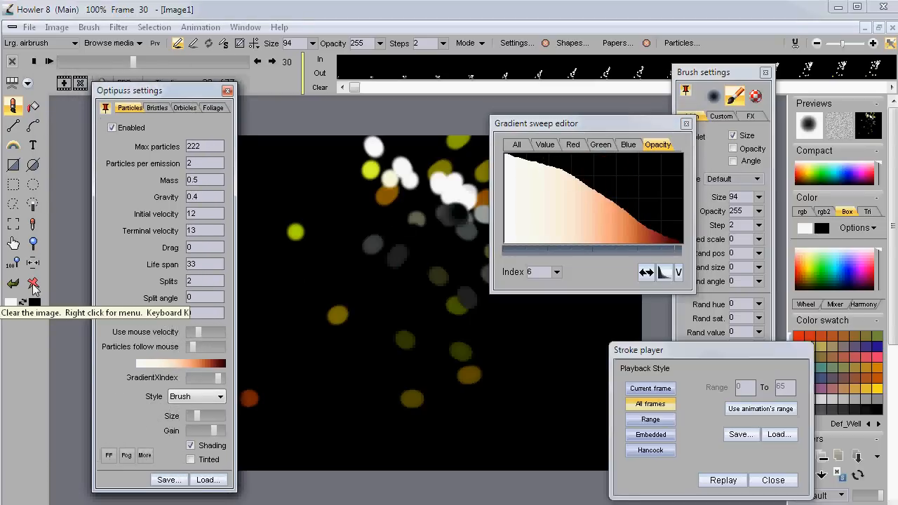
right_click(34, 288)
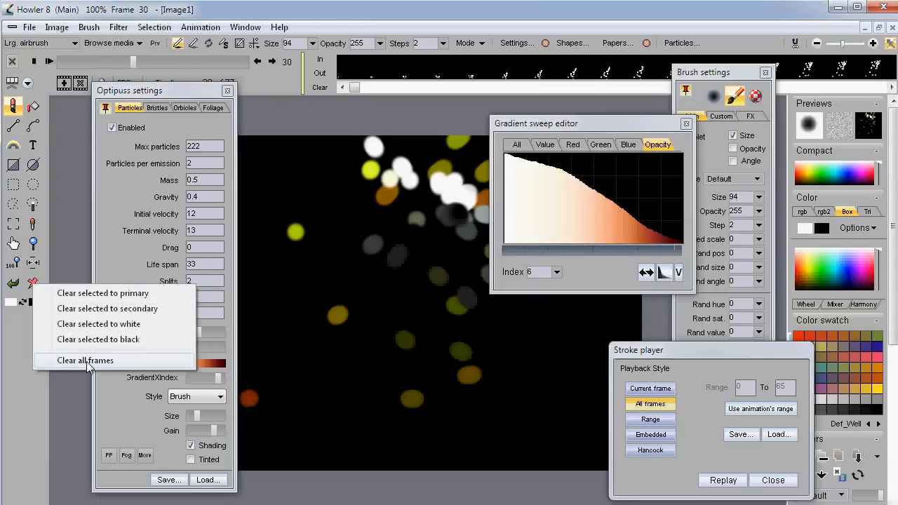
left_click(28, 309)
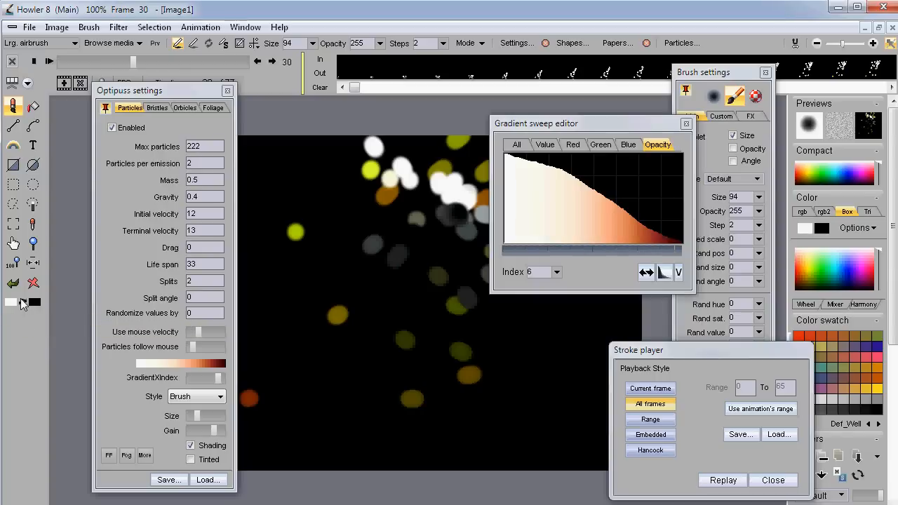
left_click(24, 303)
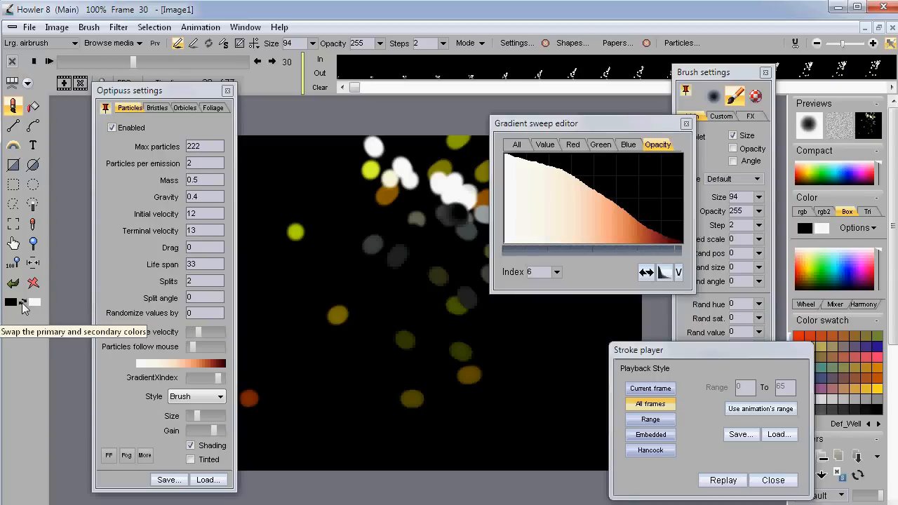
left_click(822, 228)
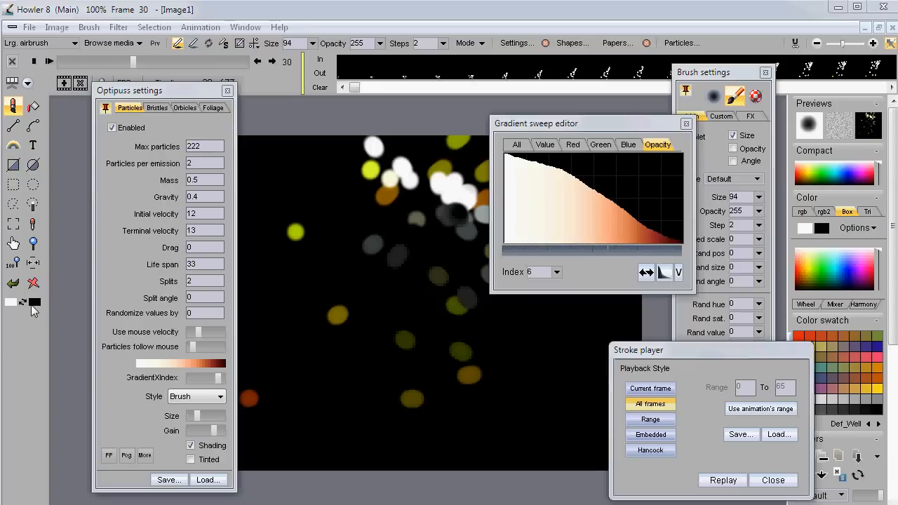
Step: Clear all frames of the animation
left_click(33, 283)
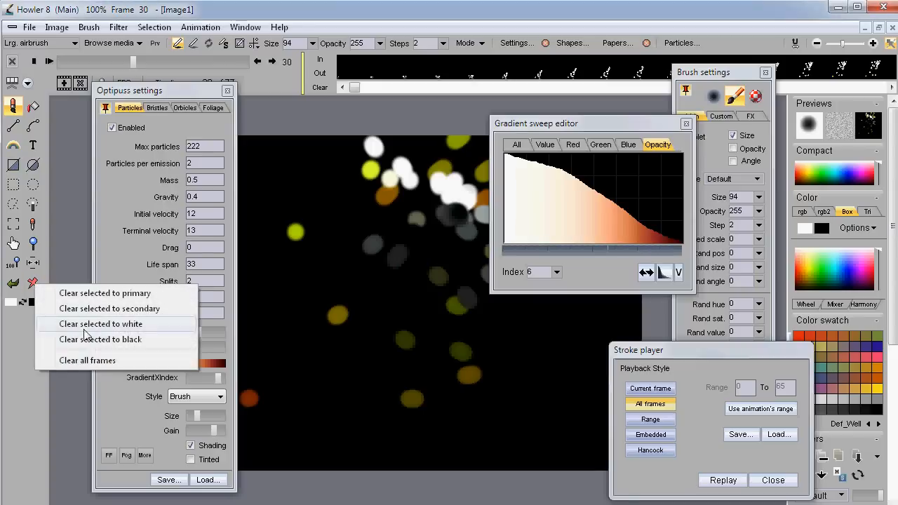
left_click(85, 360)
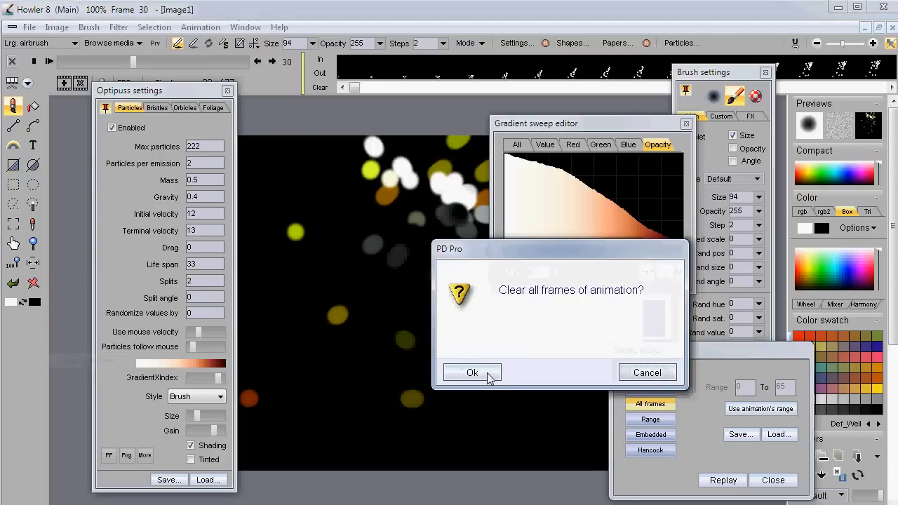
left_click(472, 372)
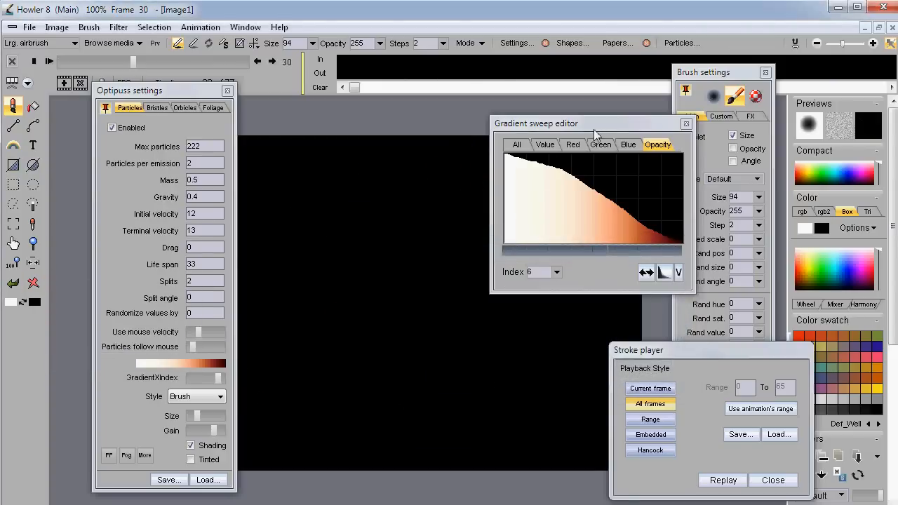
Step: Paint a diagonal test stroke with the particle brush from the canvas's lower left toward the upper right, and undo it
left_click_drag(590, 125, 669, 123)
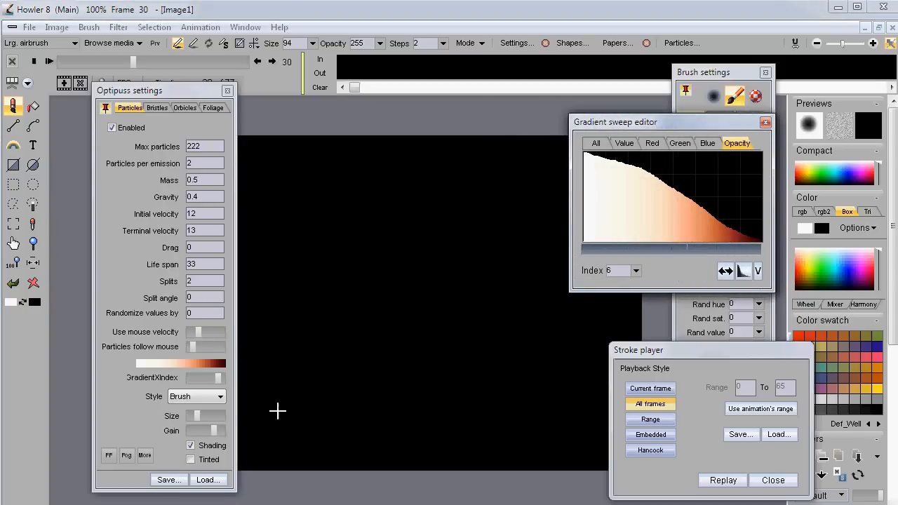
mouse_move(267, 436)
left_mouse_down()
mouse_move(349, 301)
mouse_move(439, 233)
mouse_move(499, 211)
mouse_move(551, 215)
left_mouse_up()
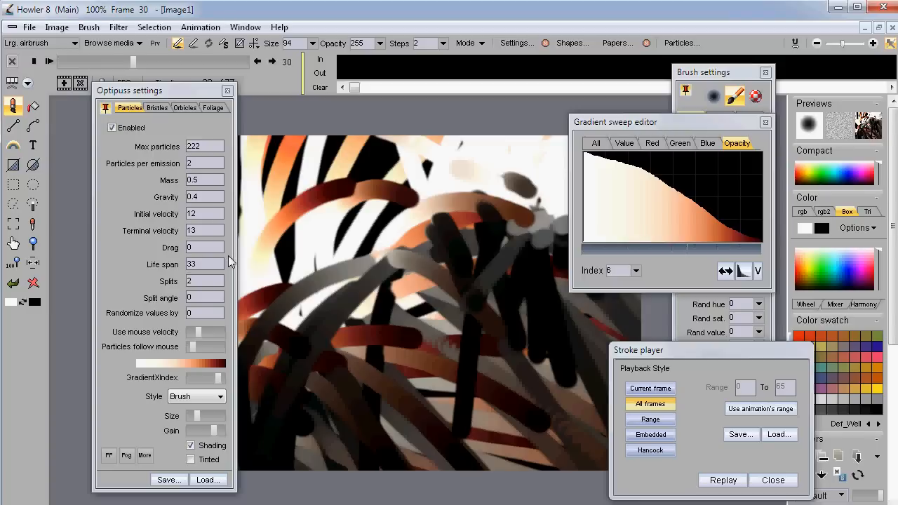
key("BackSpace")
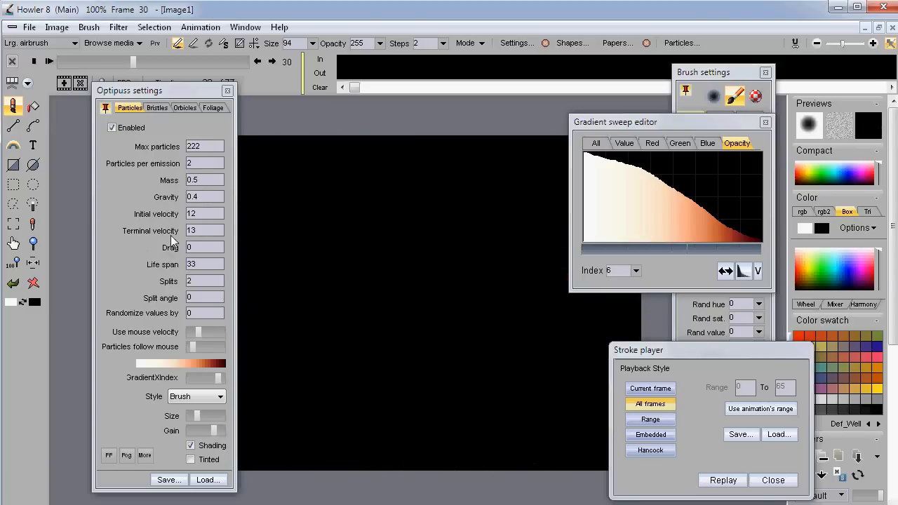
Step: Set the particles' initial velocity to 5 and test it with a rising diagonal stroke across the canvas, undoing the paint
double_click(216, 213)
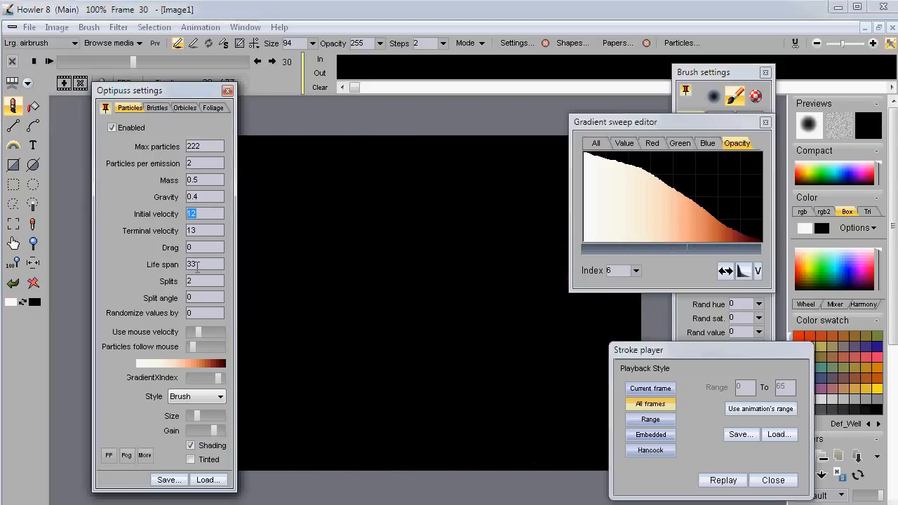
type("5")
mouse_move(311, 402)
left_mouse_down()
mouse_move(288, 355)
mouse_move(330, 289)
mouse_move(376, 250)
mouse_move(495, 209)
mouse_move(561, 223)
left_mouse_up()
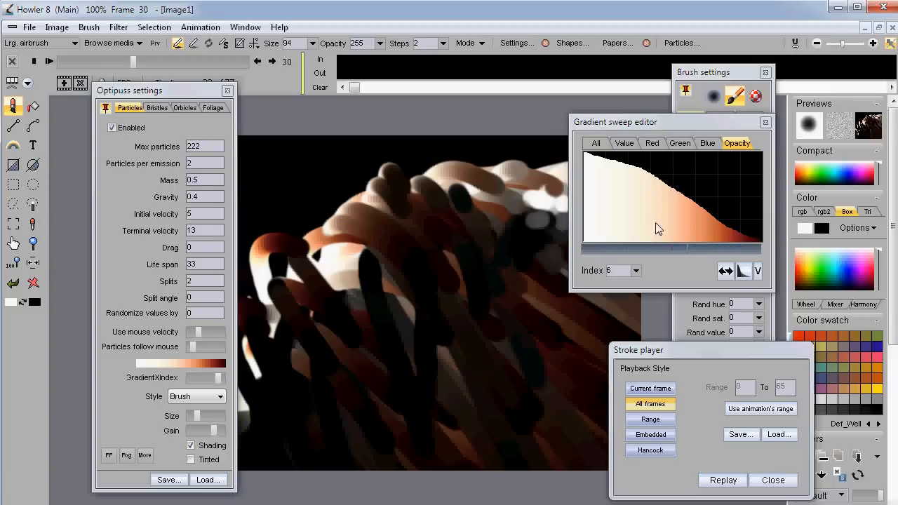
key("BackSpace")
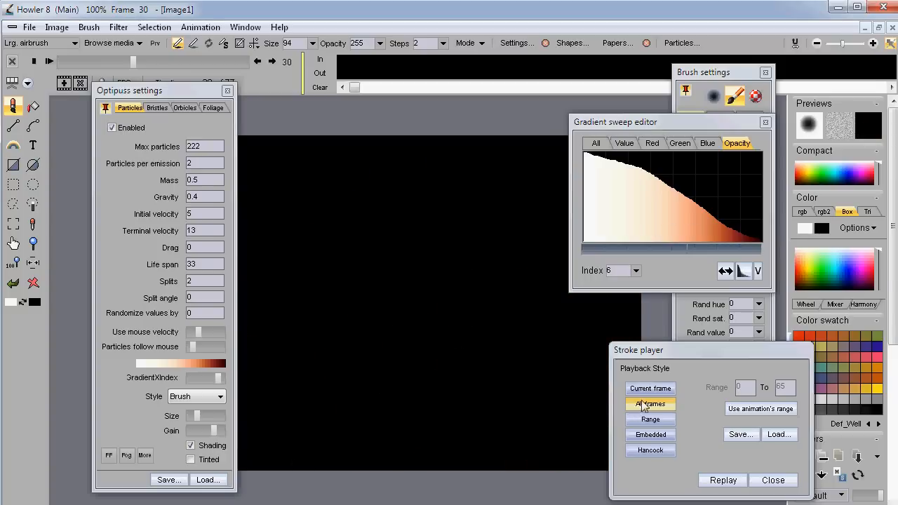
Step: Replay the last stroke on the current frame only with the stroke player, and clear the painted result
left_click(658, 355)
left_click(200, 27)
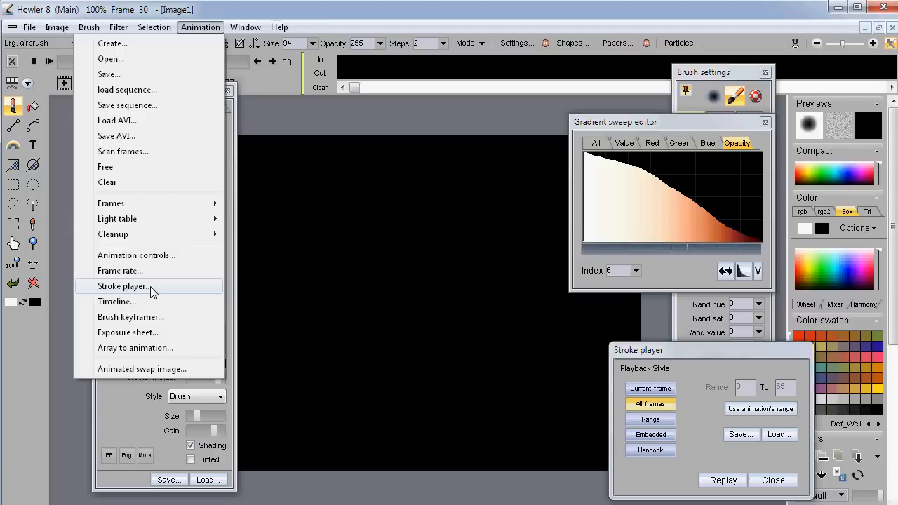
left_click(127, 292)
mouse_move(714, 353)
left_mouse_down()
mouse_move(630, 343)
mouse_move(656, 344)
left_mouse_up()
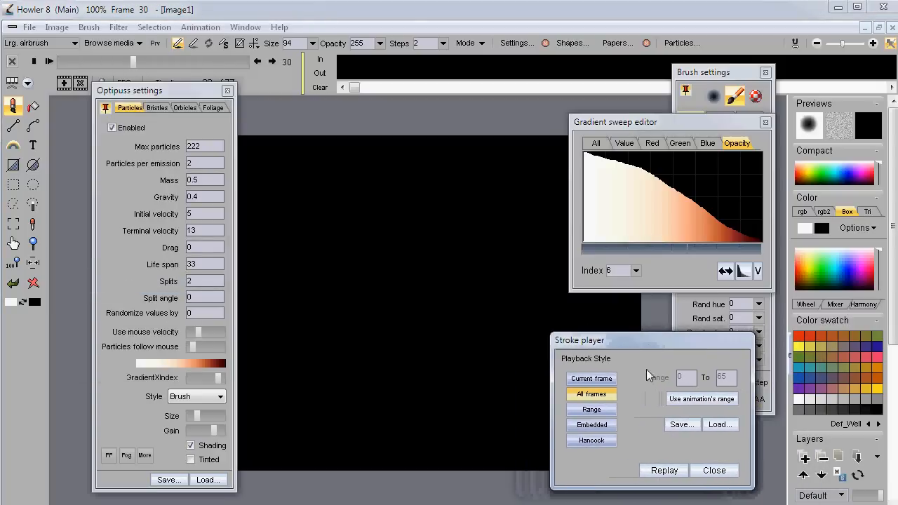
left_click(592, 380)
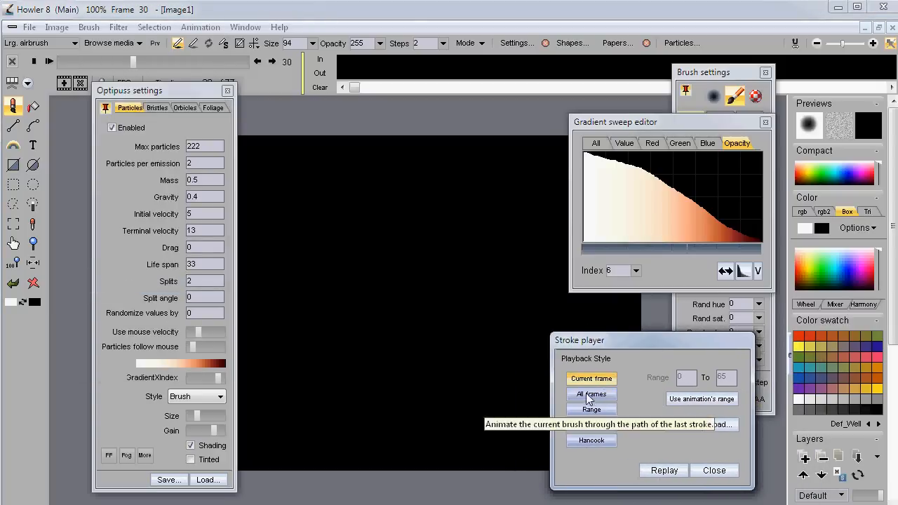
left_click(664, 471)
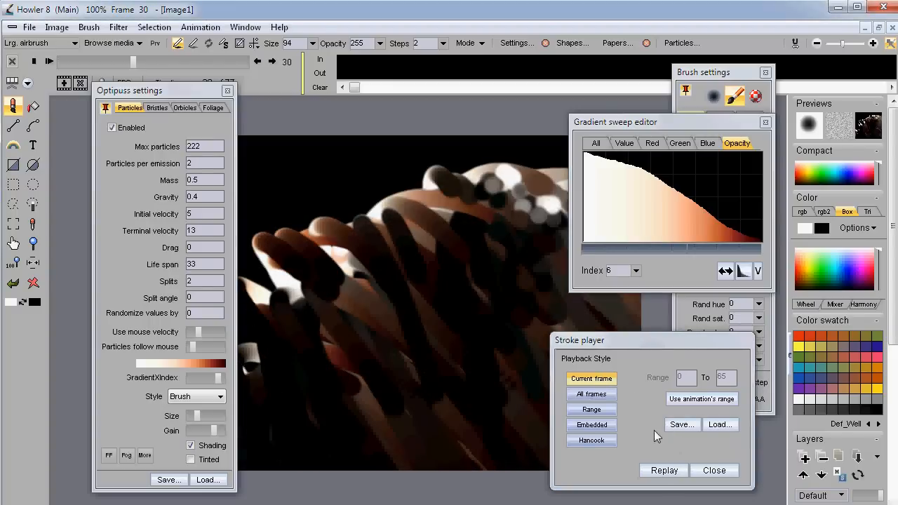
left_click(33, 283)
Step: Replay the last stroke across all frames of the animation and scrub the timeline to inspect the particles
left_click(593, 395)
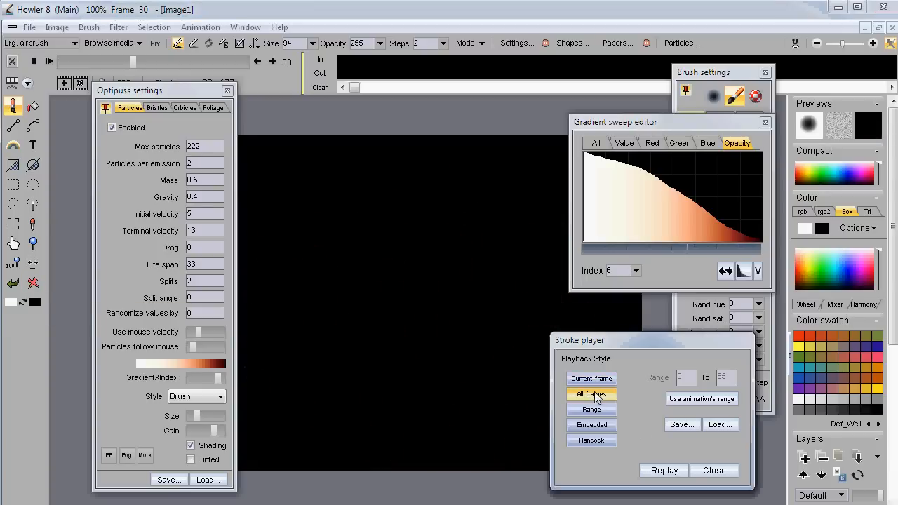
left_click(664, 471)
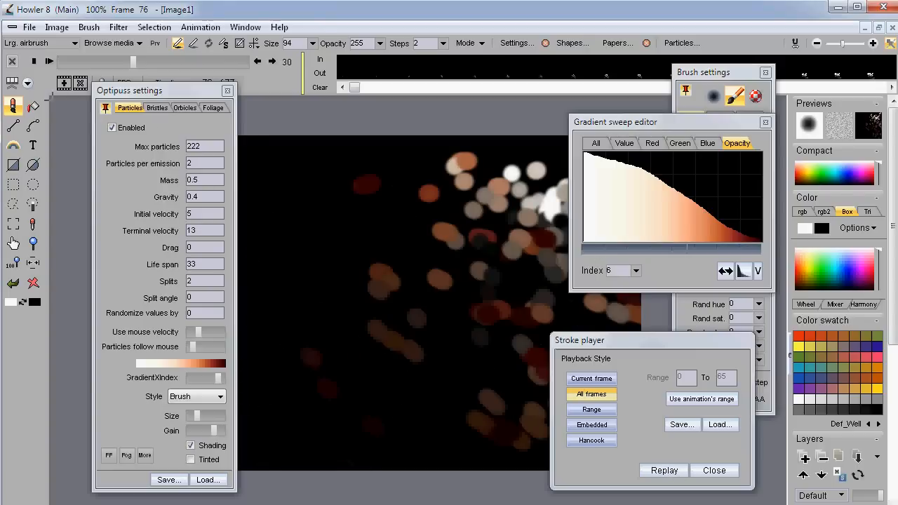
mouse_move(85, 62)
left_mouse_down()
mouse_move(177, 57)
mouse_move(273, 73)
mouse_move(58, 62)
mouse_move(186, 64)
mouse_move(90, 61)
left_mouse_up()
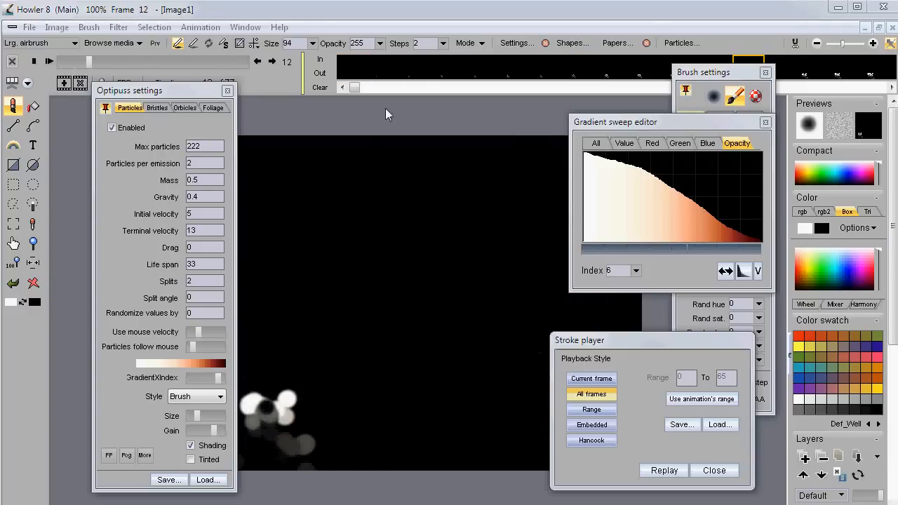
Step: Layer more particles by replaying the stroke over all frames twice more, and move the timeline to frame 4
left_click(667, 471)
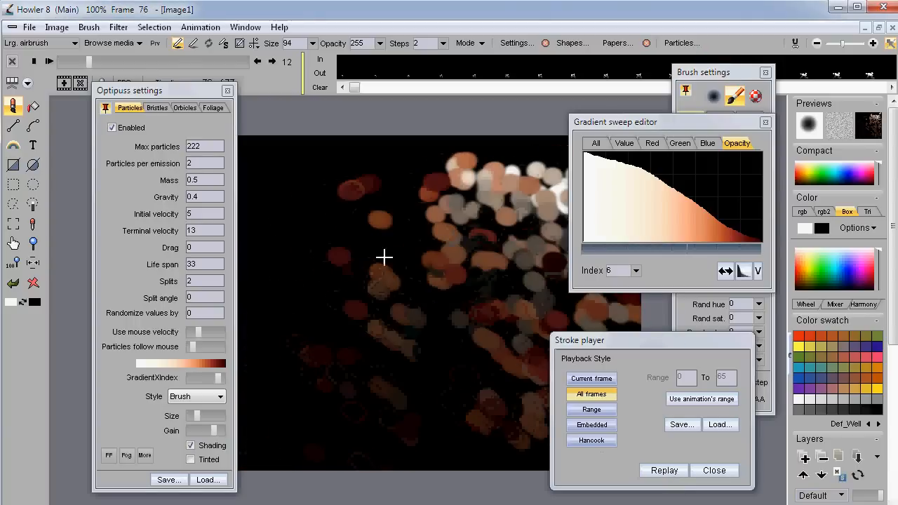
left_click(667, 471)
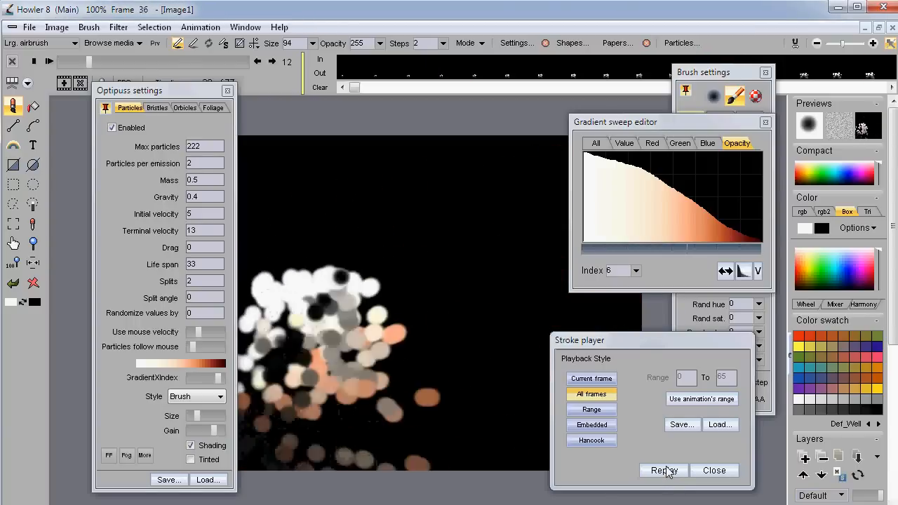
left_click(72, 62)
mouse_move(72, 62)
left_mouse_down()
mouse_move(289, 84)
mouse_move(185, 74)
mouse_move(272, 74)
mouse_move(69, 61)
left_mouse_up()
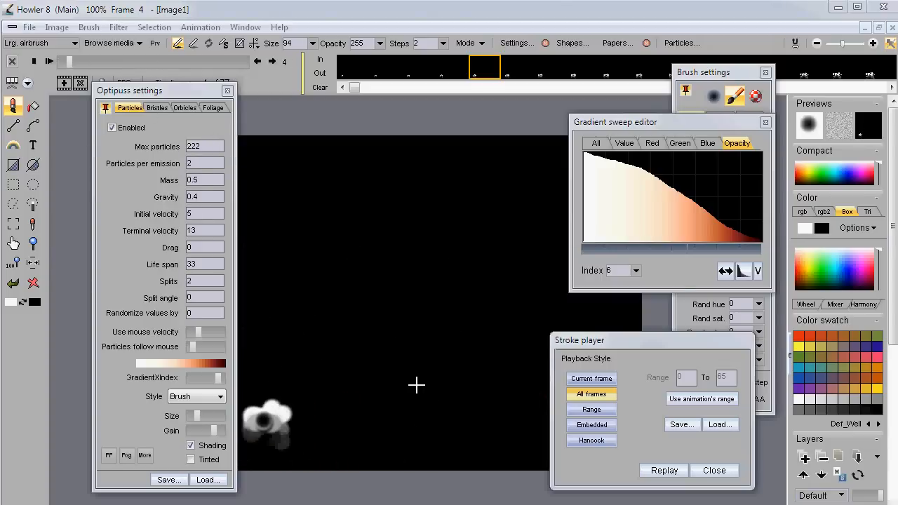
Step: Switch to Firefox, open the Products page of thebest3d.com and examine its product list and resource links
key("alt+Tab")
key("alt+Tab")
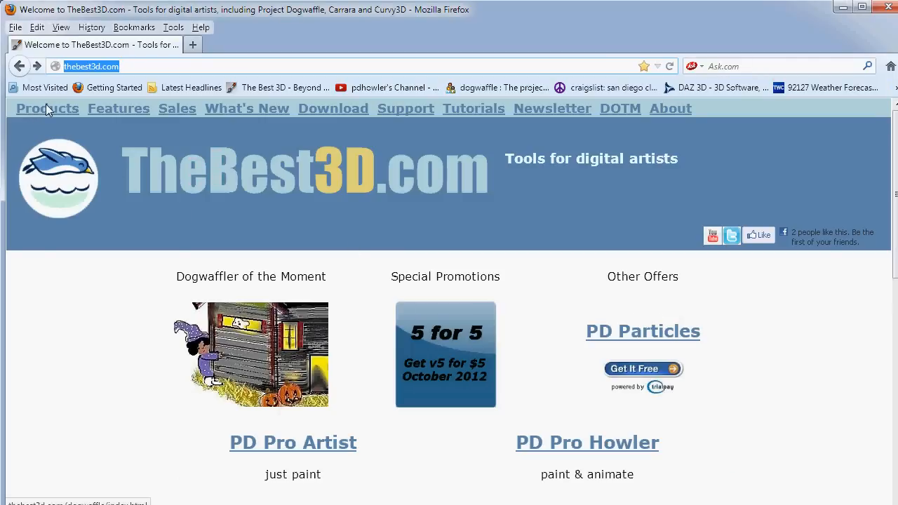
left_click(45, 109)
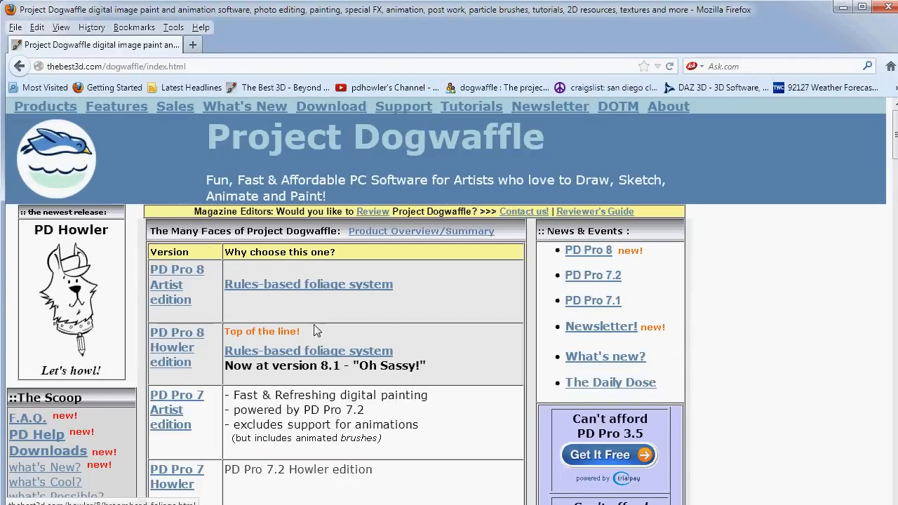
scroll(313, 330, "down", 10)
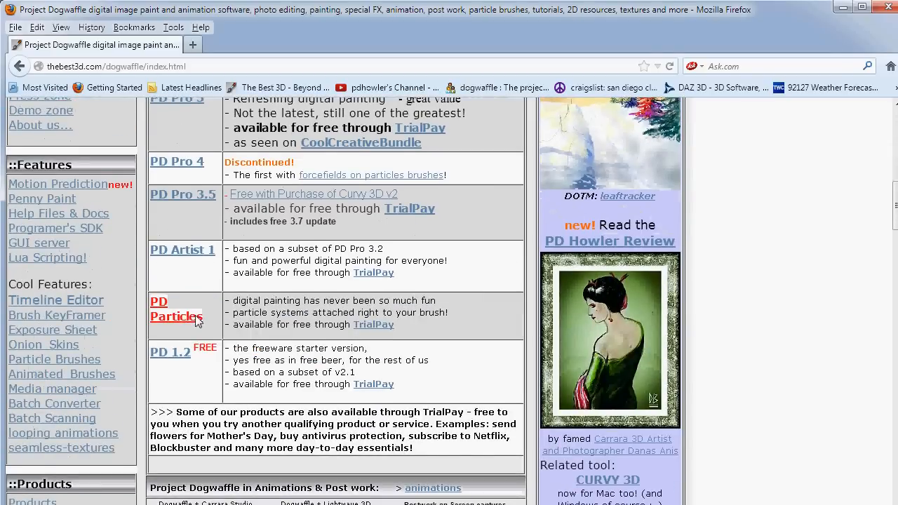
scroll(197, 320, "down", 10)
scroll(145, 321, "down", 3)
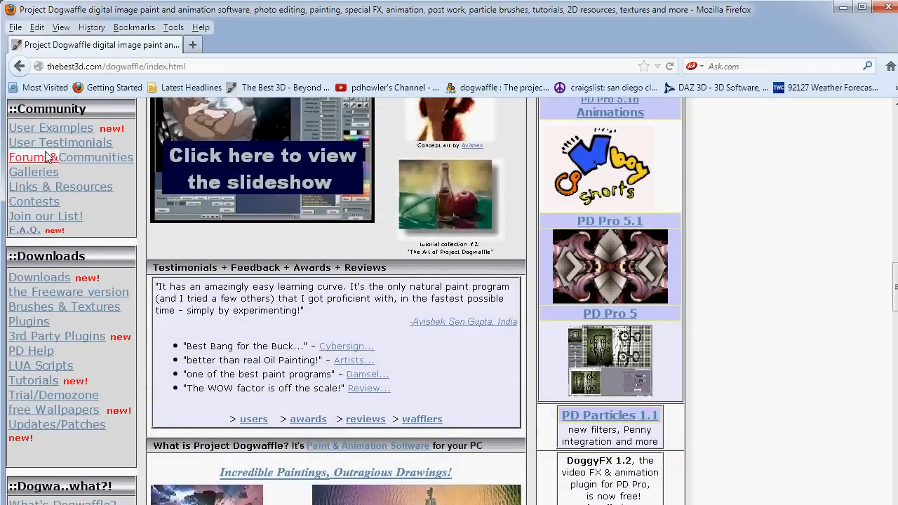
scroll(46, 155, "up", 12)
scroll(31, 397, "down", 6)
scroll(31, 397, "down", 5)
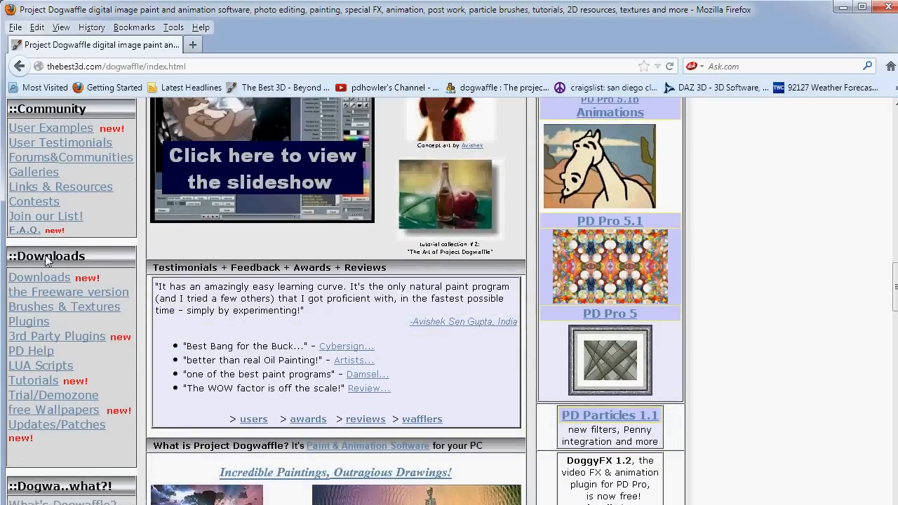
scroll(70, 293, "up", 15)
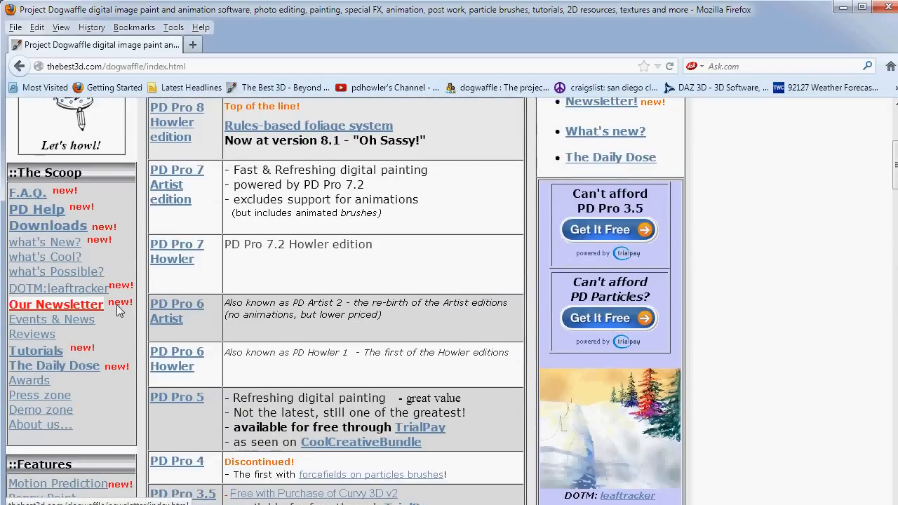
scroll(117, 304, "up", 6)
Step: Open the Fractal Particle Brushes page by way of the site's Downloads and Freebies pages
left_click(330, 106)
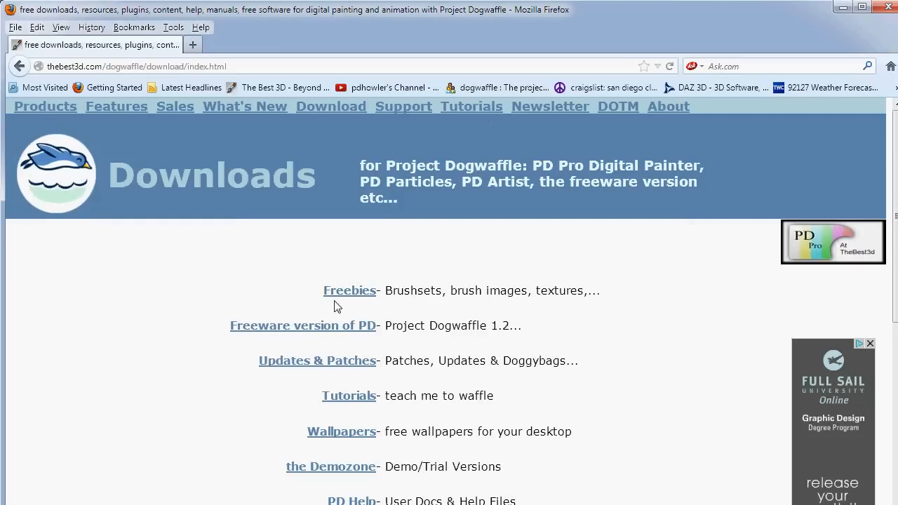
scroll(492, 342, "down", 5)
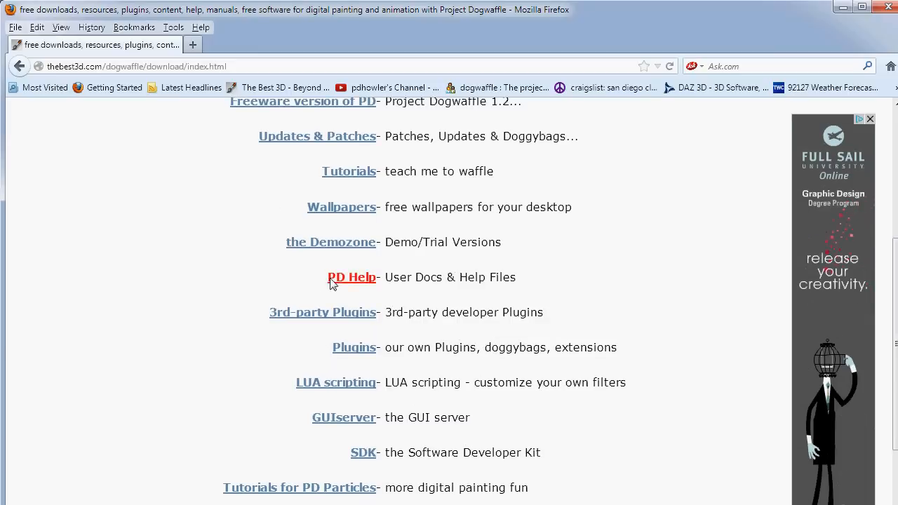
scroll(477, 417, "up", 5)
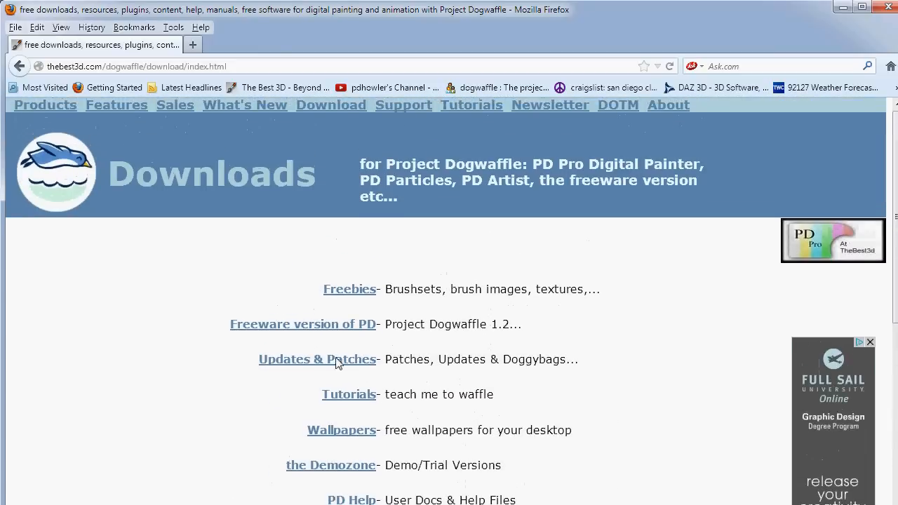
left_click(355, 294)
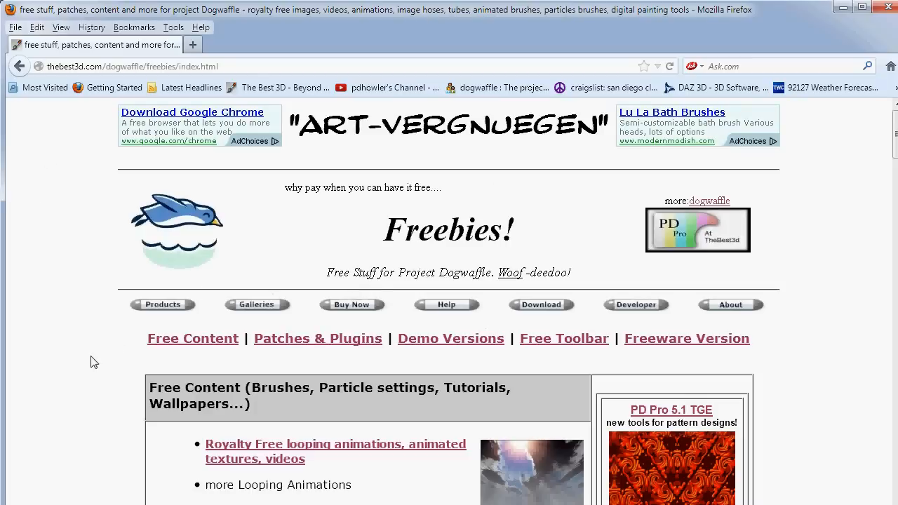
scroll(90, 346, "down", 2)
scroll(90, 347, "down", 5)
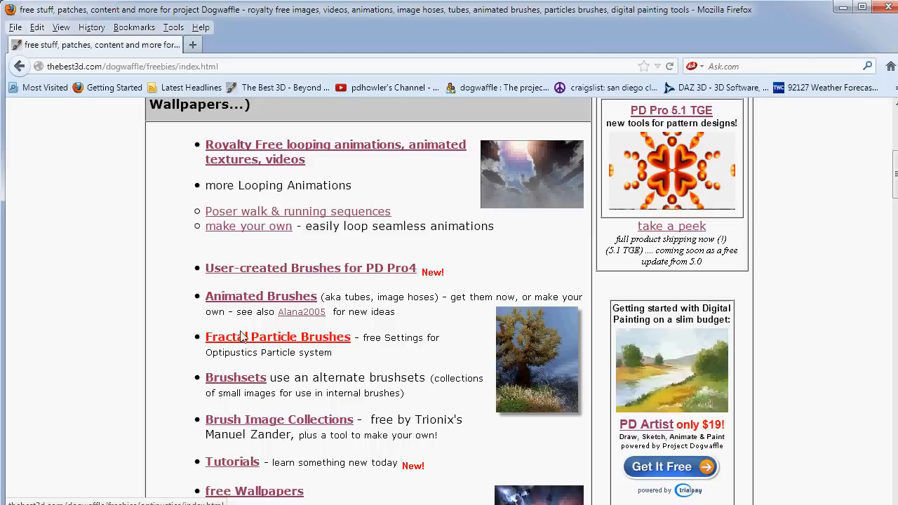
left_click(276, 344)
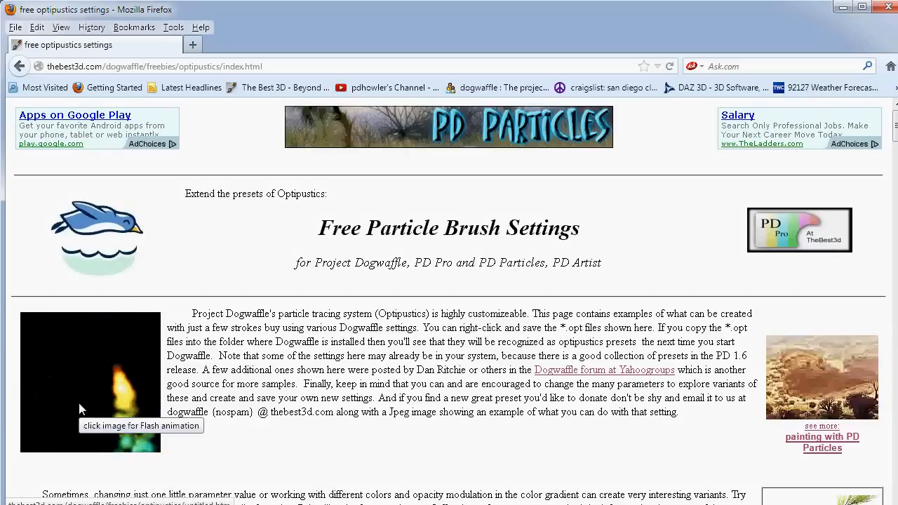
Step: Look through the sample images of the free particle brush presets for one worth downloading
scroll(364, 379, "down", 12)
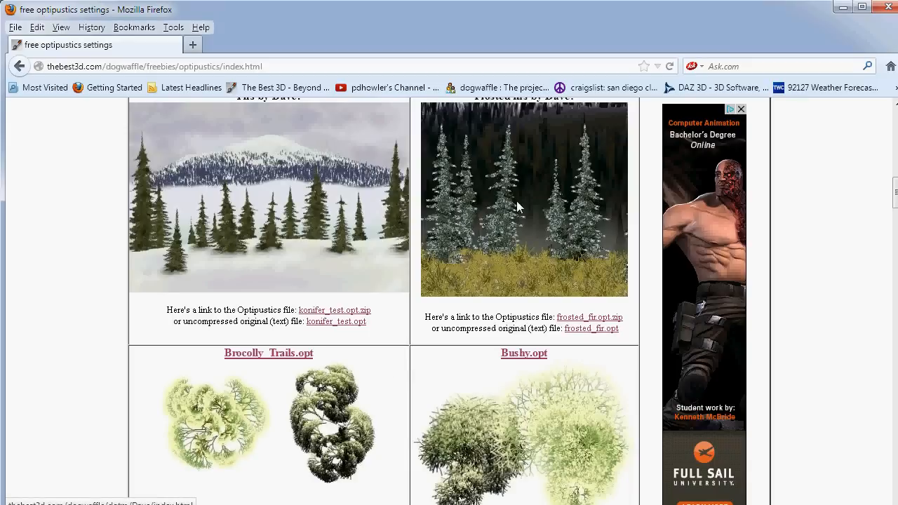
scroll(508, 214, "up", 2)
scroll(477, 214, "down", 4)
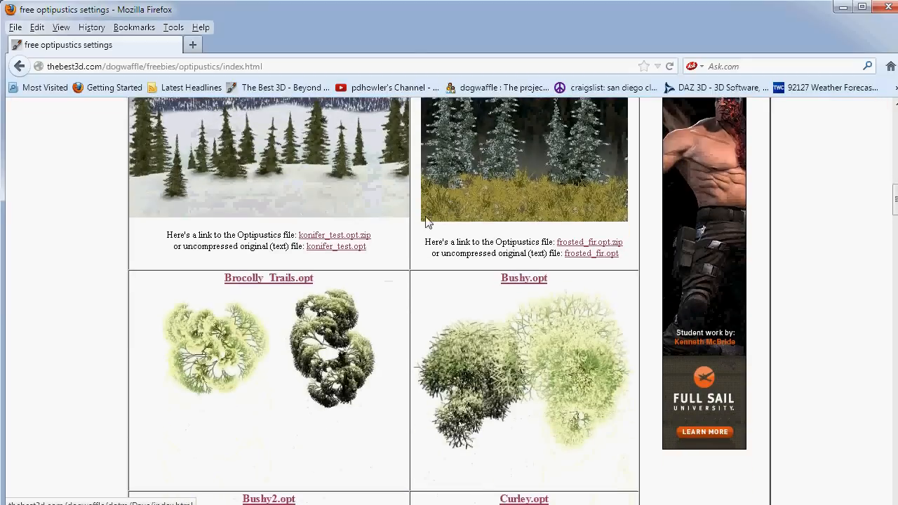
scroll(430, 251, "down", 10)
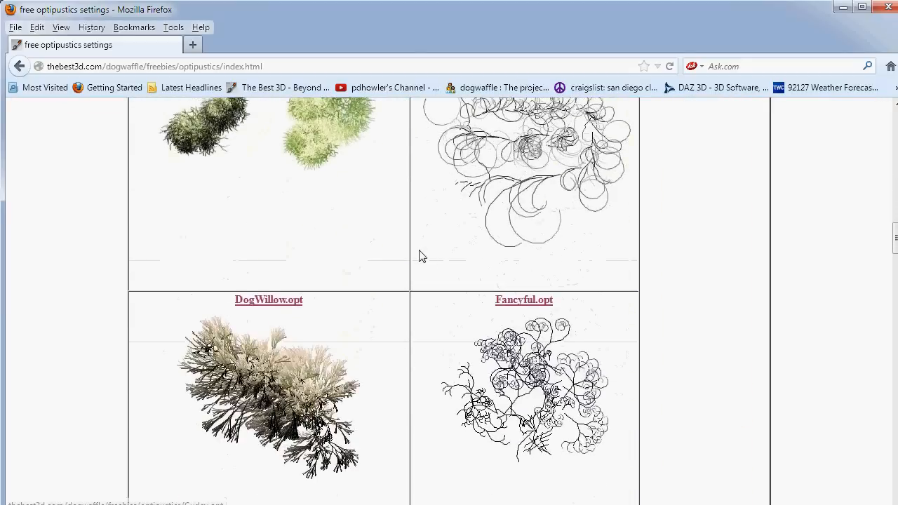
scroll(421, 257, "down", 7)
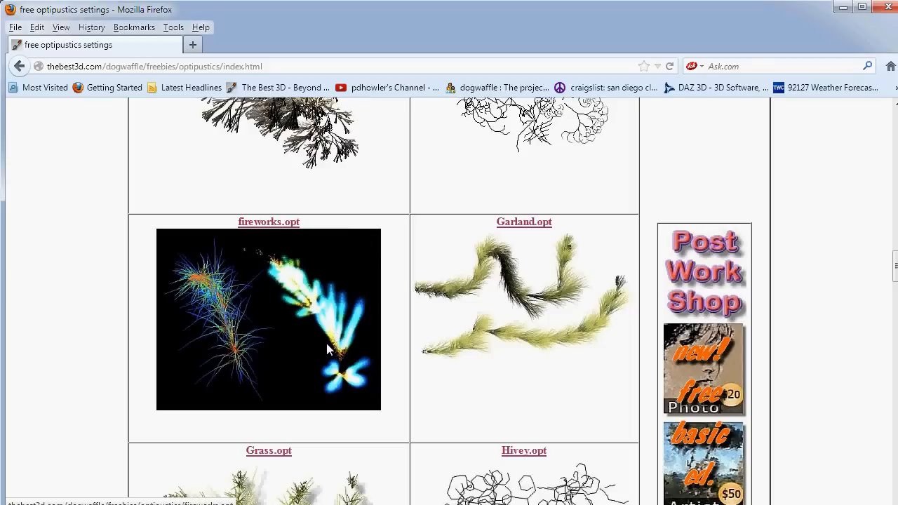
scroll(323, 339, "down", 8)
scroll(323, 342, "up", 8)
Step: Download the fireworks.opt preset as a saved file and close the downloads list
left_click(278, 224)
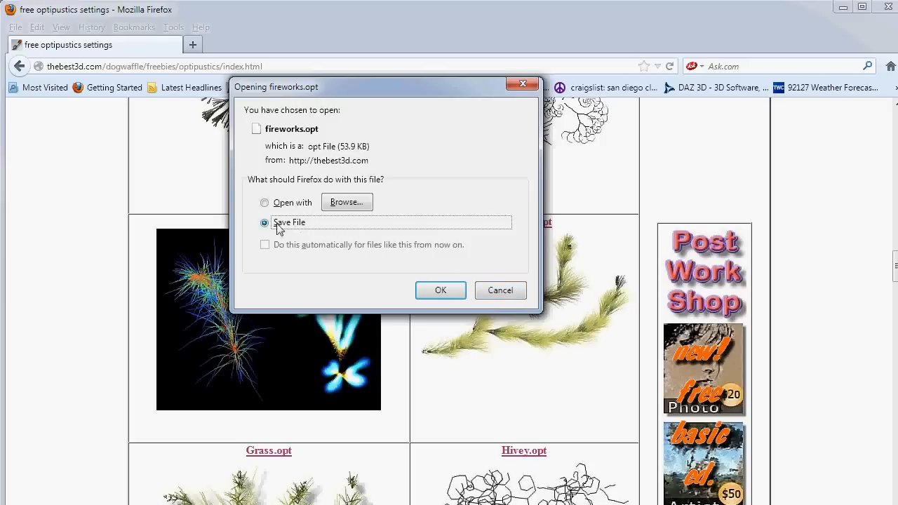
left_click(440, 290)
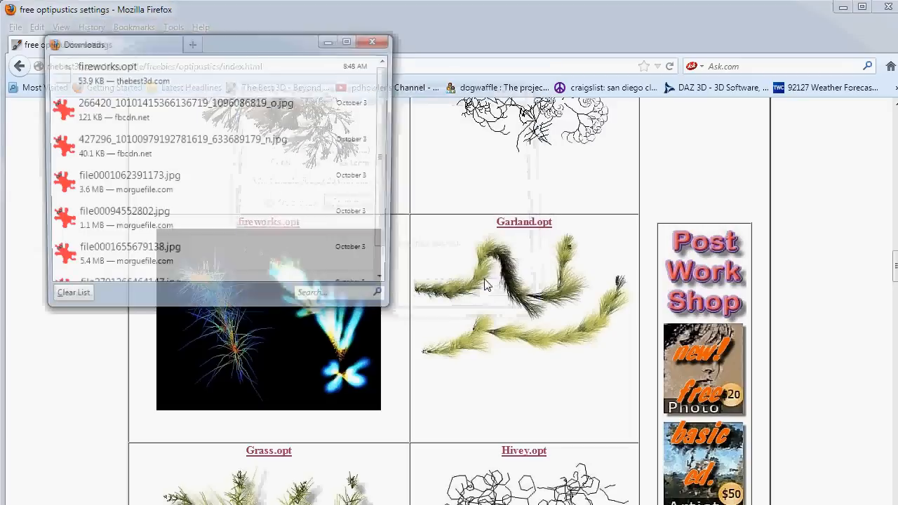
right_click(265, 71)
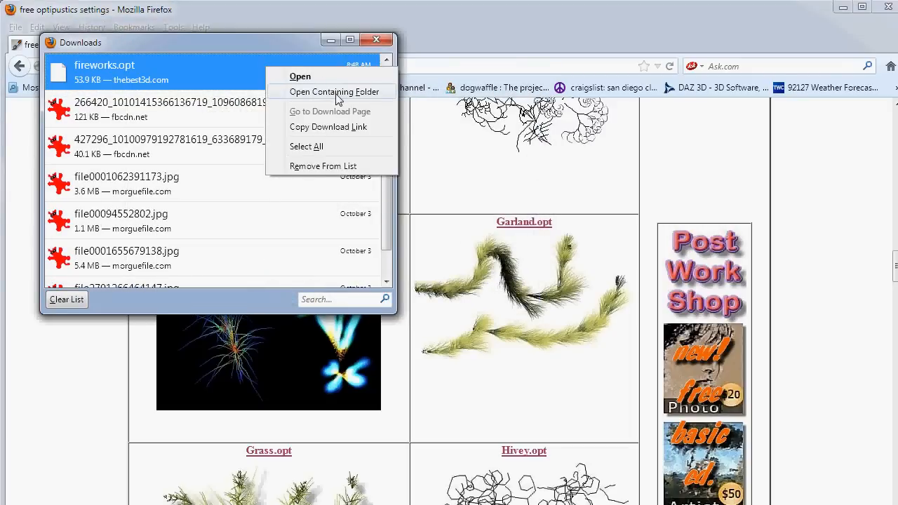
left_click(293, 52)
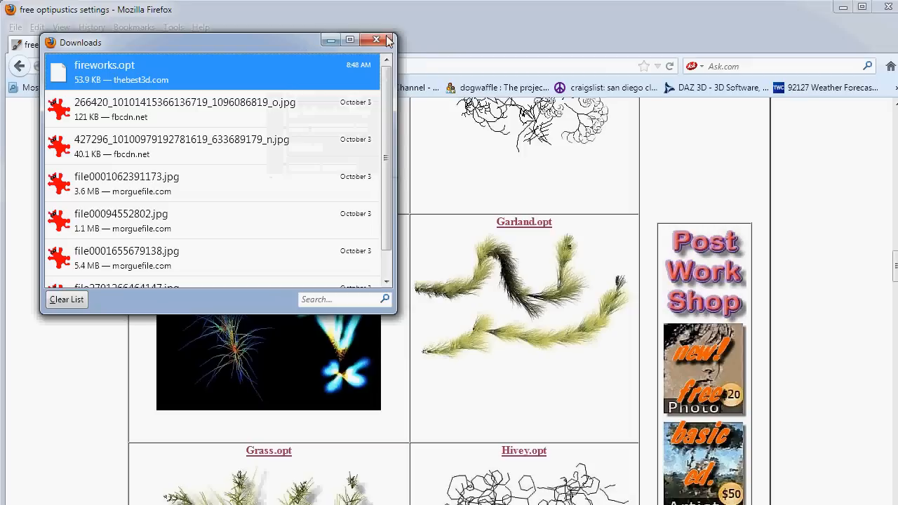
left_click(381, 40)
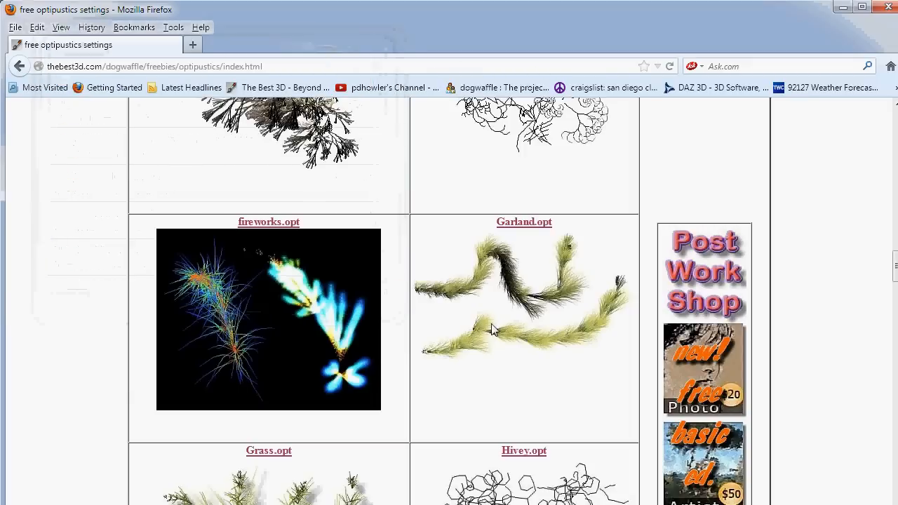
Step: Review the installation instructions and the sample folder paths for .opt files on the preset page
scroll(491, 329, "up", 20)
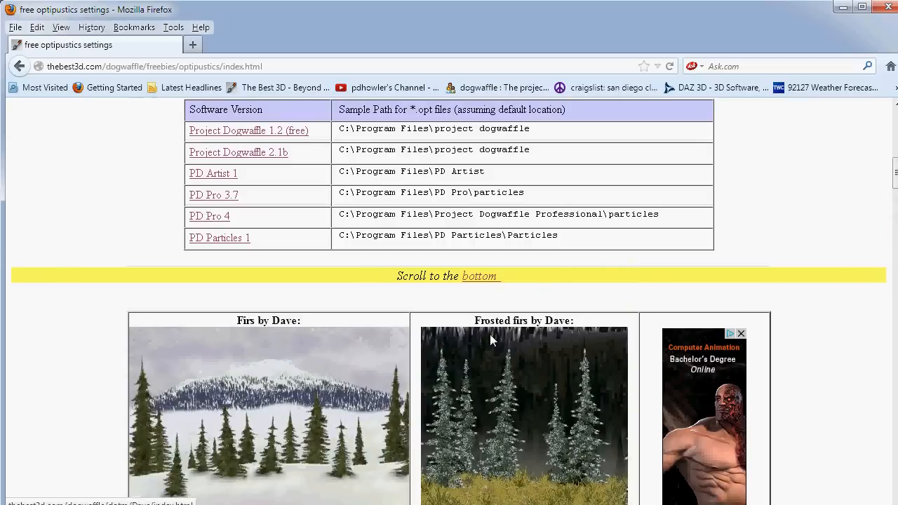
scroll(366, 251, "up", 2)
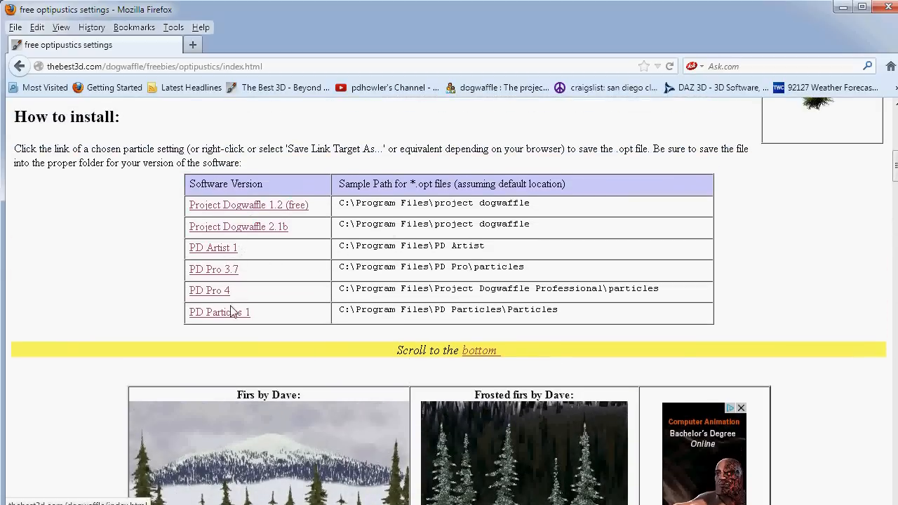
scroll(476, 289, "up", 3)
scroll(476, 289, "up", 7)
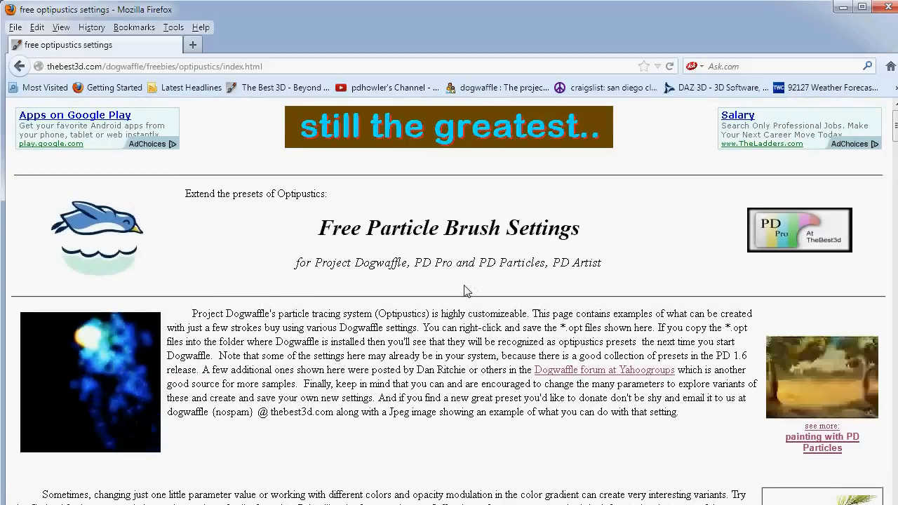
Step: Switch back to Howler, close the particle, gradient, brush and stroke player dialogs, and clear the current frame's image
key("alt+Tab")
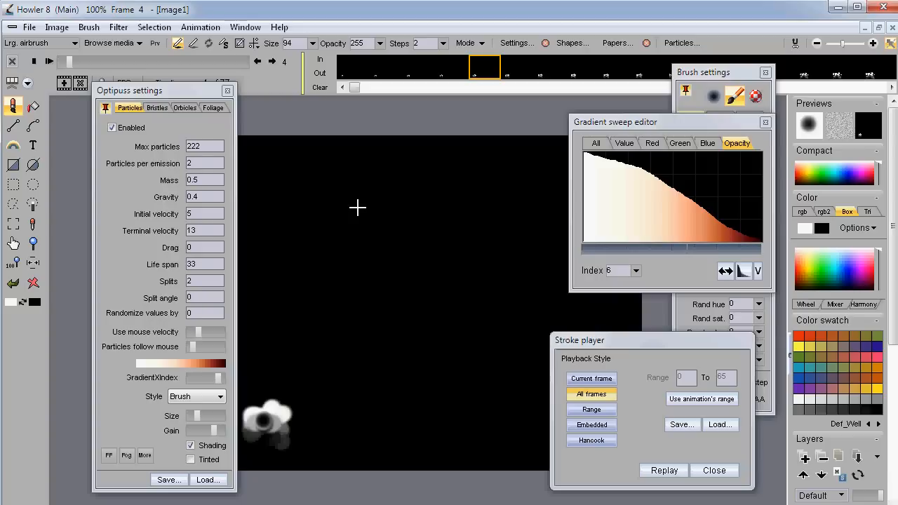
left_click_drag(198, 98, 205, 68)
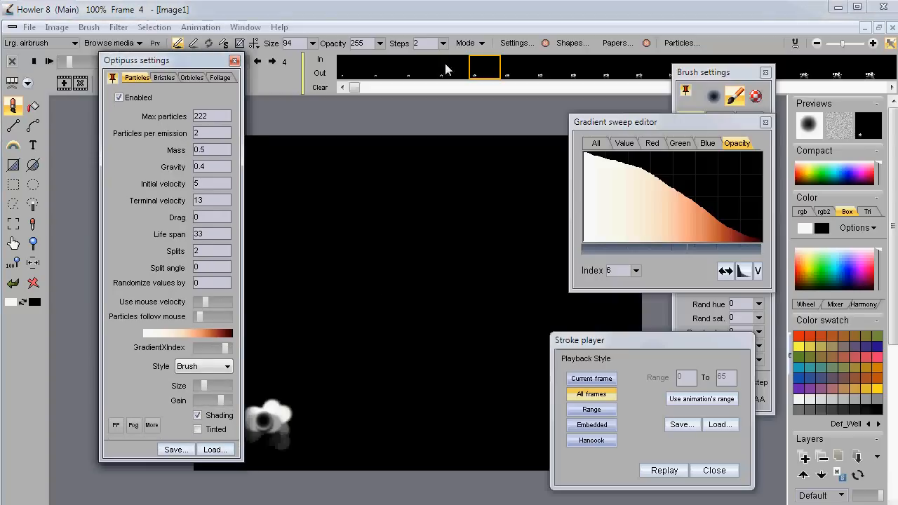
left_click(765, 122)
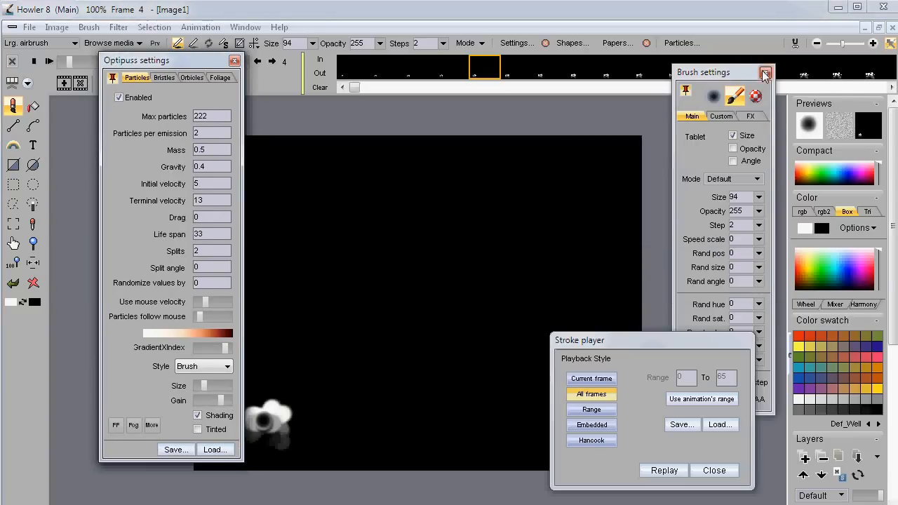
left_click(766, 73)
left_click(725, 469)
left_click(235, 60)
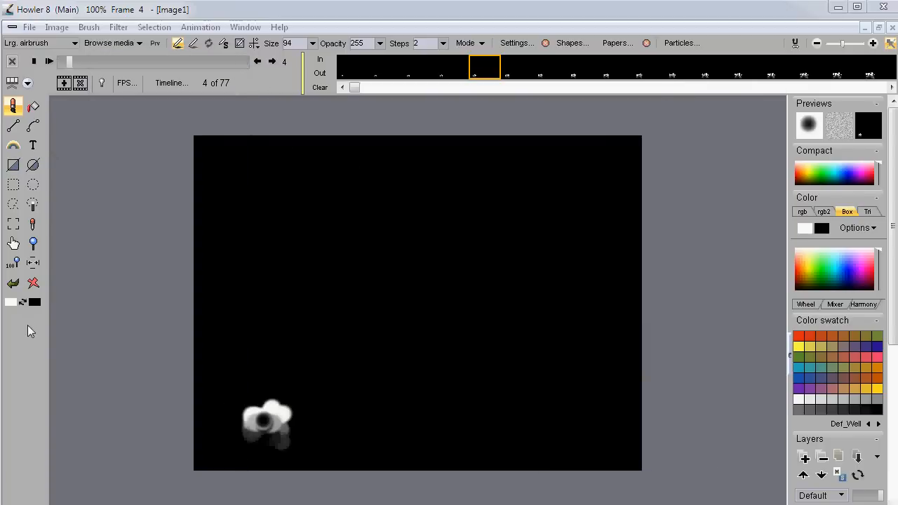
left_click(32, 281)
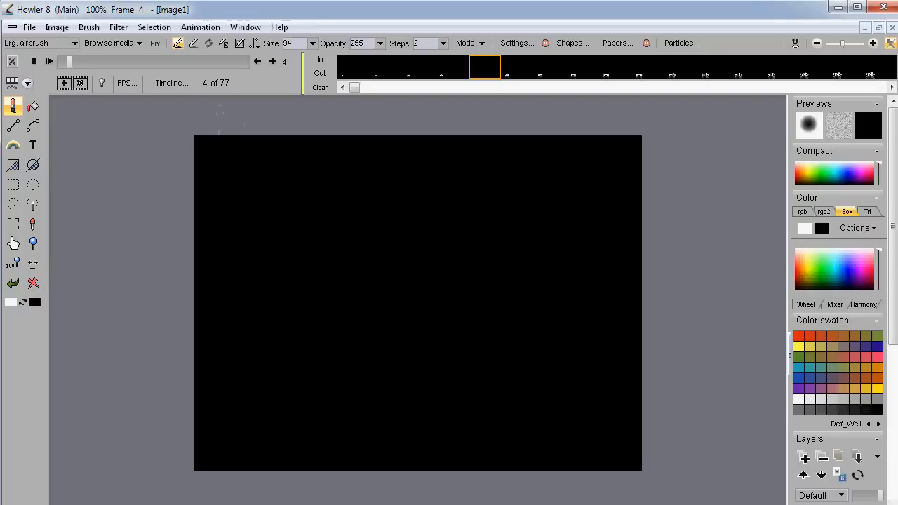
Step: Start a new 640 x 480 image, freeing the current animation
left_click(30, 28)
left_click(31, 44)
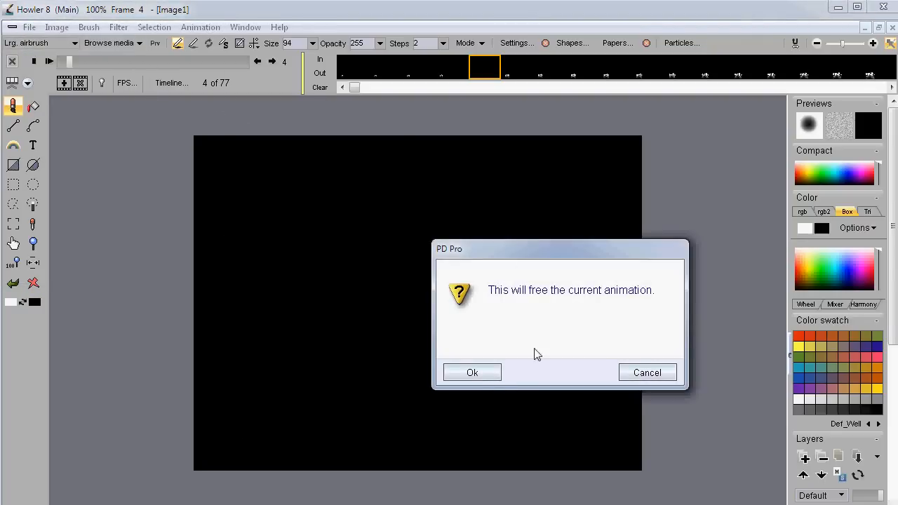
left_click(487, 373)
left_click(484, 372)
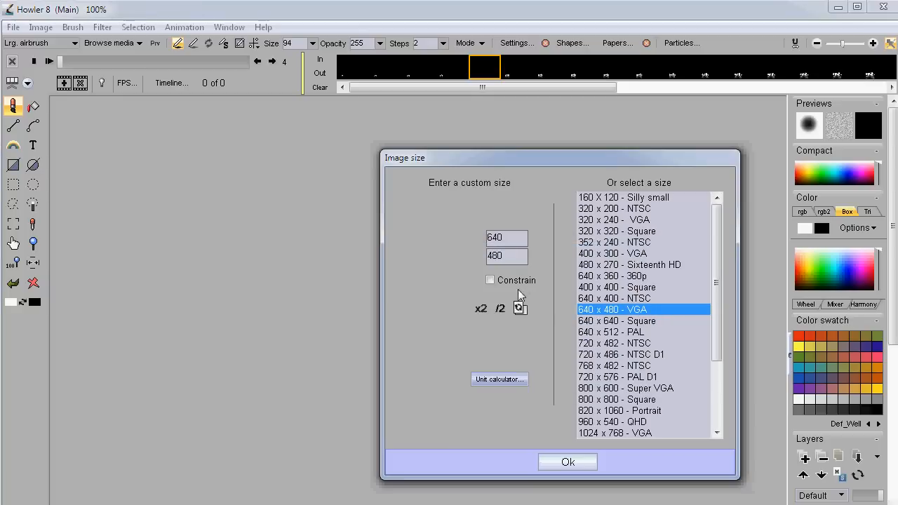
left_click(569, 463)
Step: Create a 66-frame animation at 24 fps from the current frame and widen the frame slider beside the filmstrip
left_click(186, 28)
left_click(190, 44)
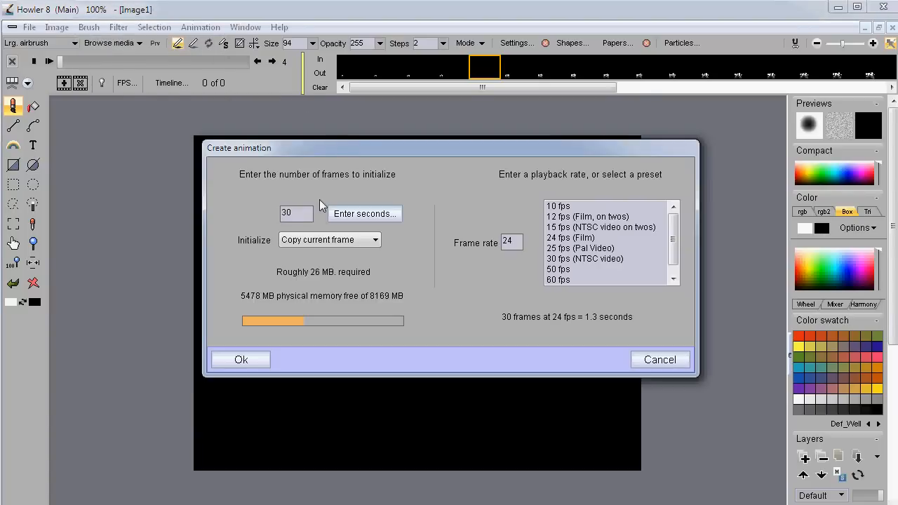
type("66")
left_click(241, 360)
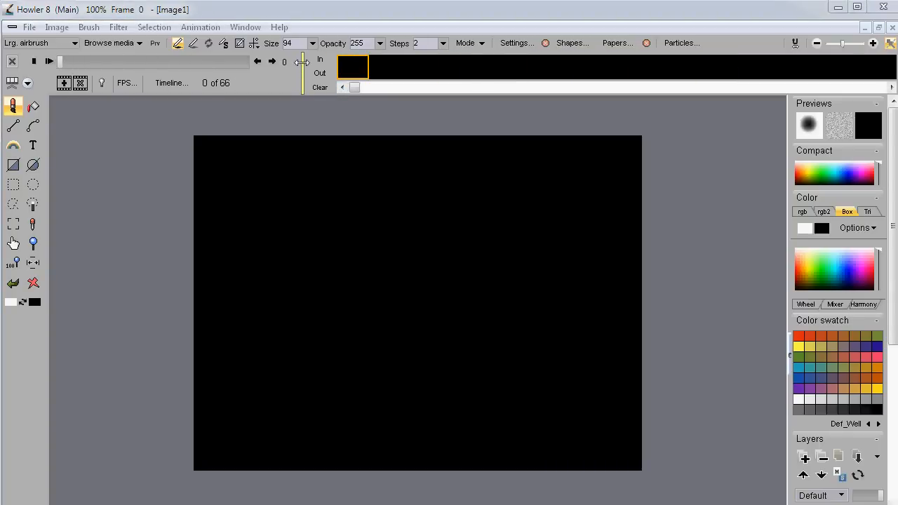
left_click_drag(302, 61, 481, 78)
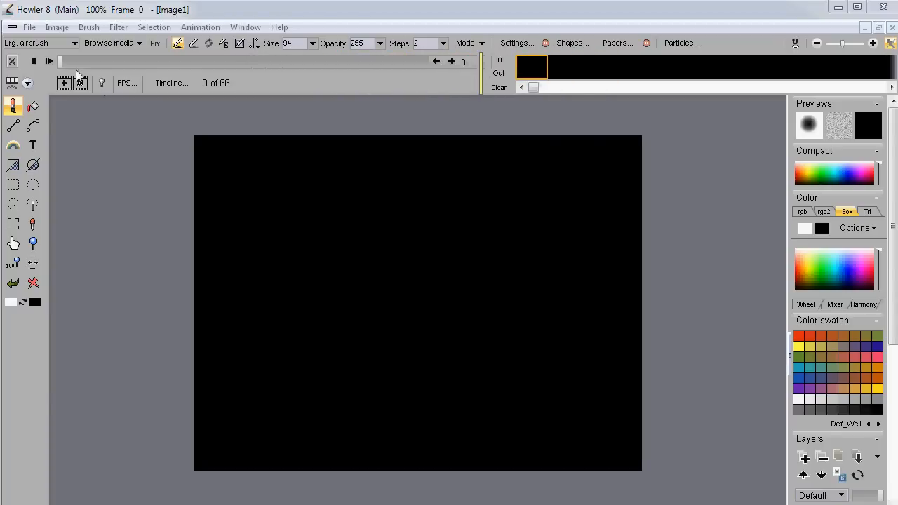
mouse_move(61, 63)
left_mouse_down()
mouse_move(353, 76)
mouse_move(63, 65)
left_mouse_up()
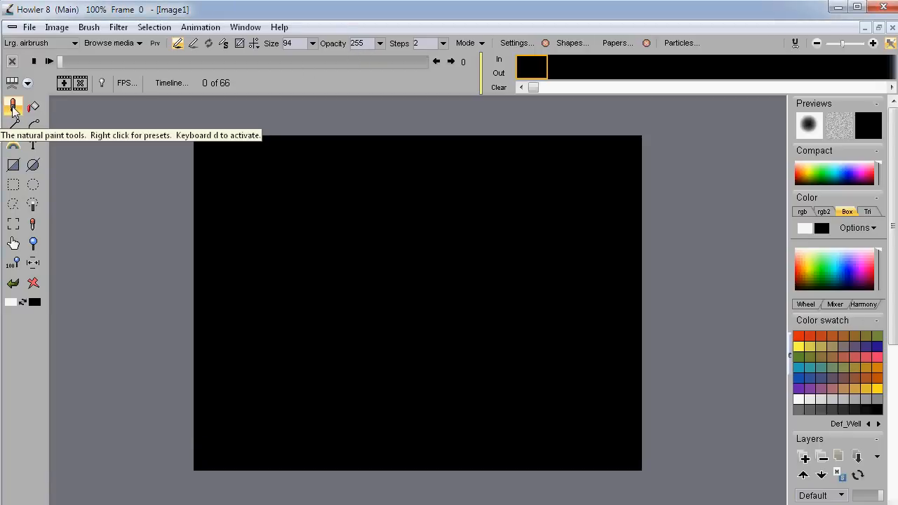
Step: Examine the particle, bristle, orbicle and foliage settings of the paint brush and the list of loadable particle presets
left_click(14, 106)
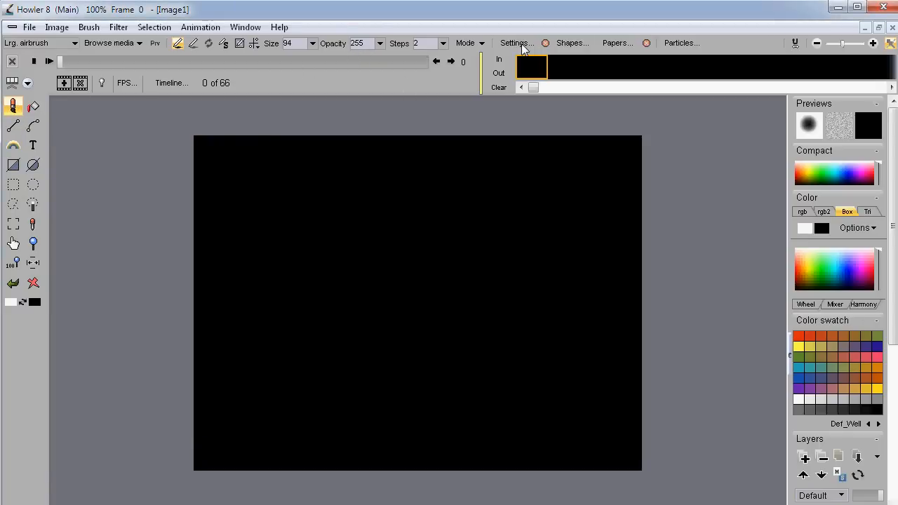
left_click(682, 43)
left_click_drag(194, 62, 171, 77)
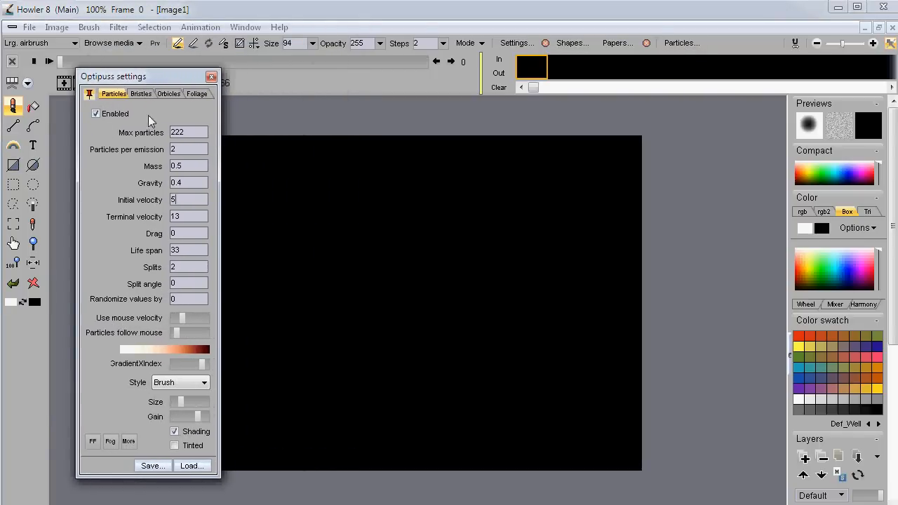
left_click(141, 94)
left_click(170, 94)
left_click(200, 94)
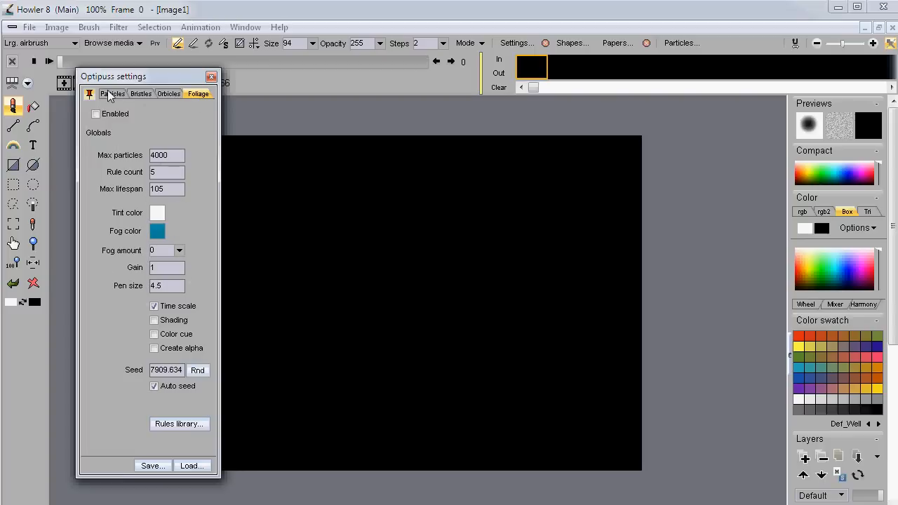
left_click(115, 95)
left_click(199, 94)
left_click(112, 94)
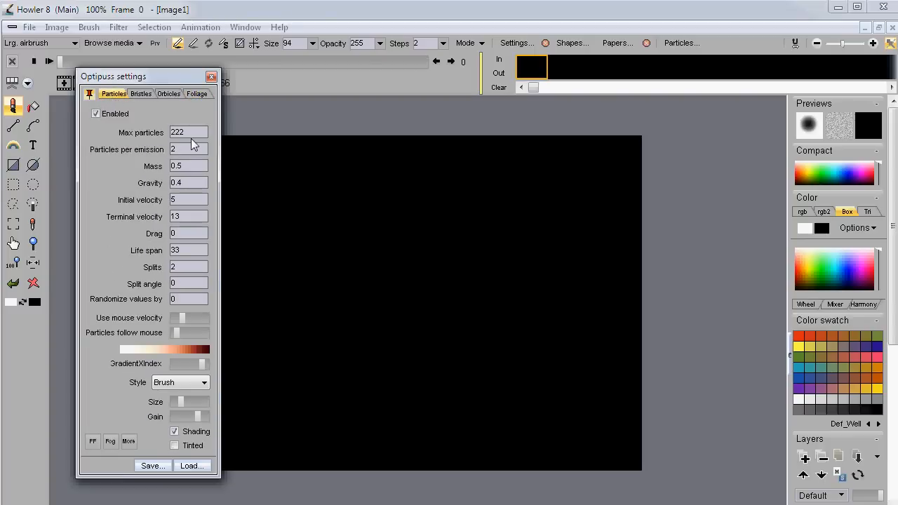
left_click(96, 114)
left_click(193, 466)
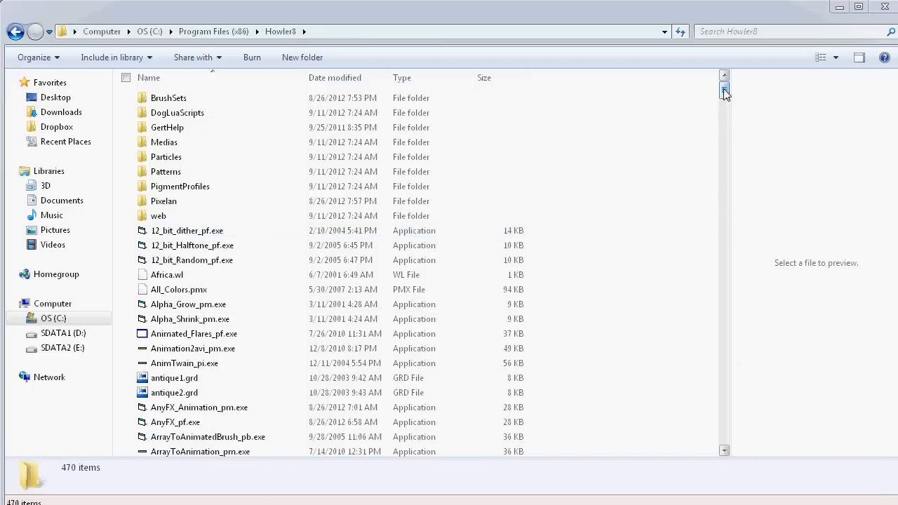
Step: Switch to Windows Explorer, open the Particles folder inside Program Files (x86)\Howler8 and browse its preset files
left_click_drag(724, 90, 735, 76)
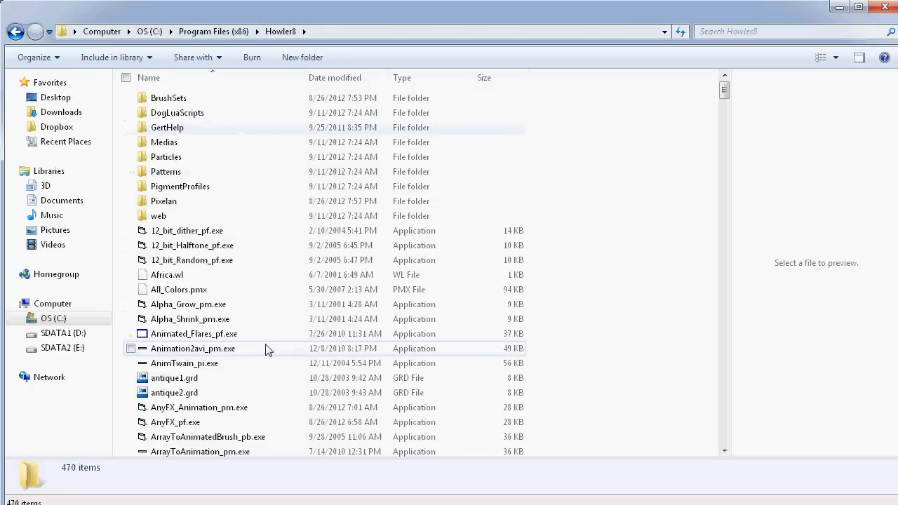
mouse_move(724, 91)
left_mouse_down()
mouse_move(723, 449)
mouse_move(724, 224)
mouse_move(743, 74)
left_mouse_up()
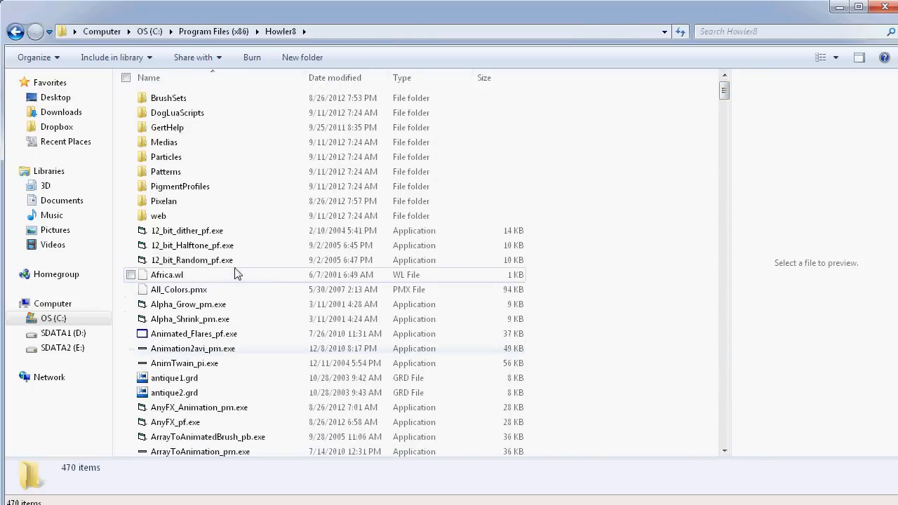
left_click(161, 161)
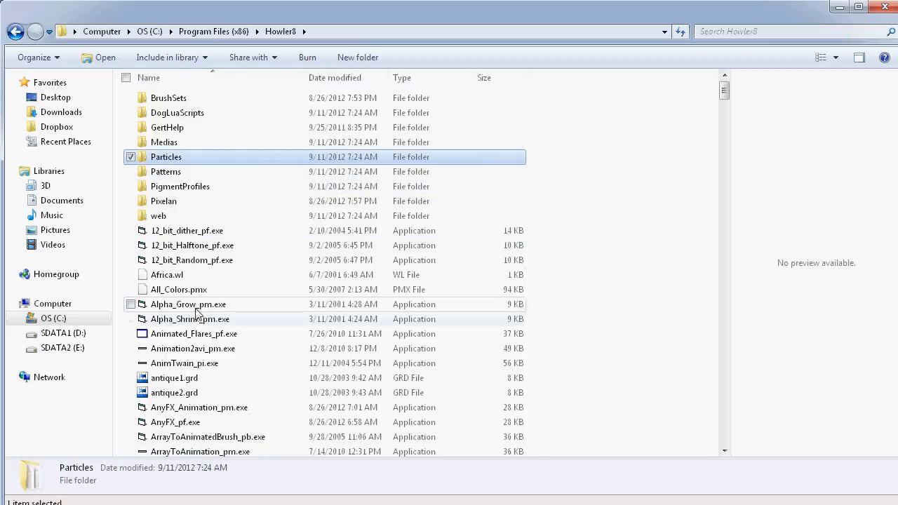
left_click_drag(724, 90, 688, 82)
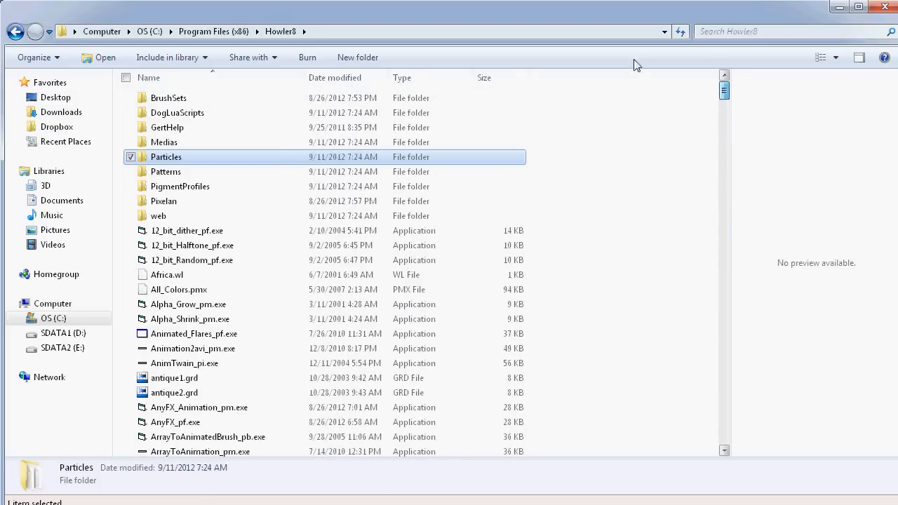
double_click(163, 157)
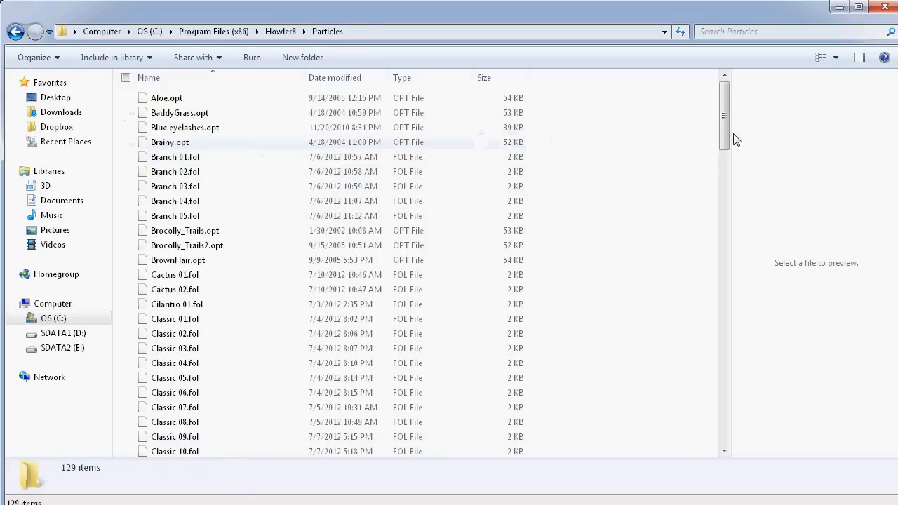
left_click_drag(726, 105, 736, 80)
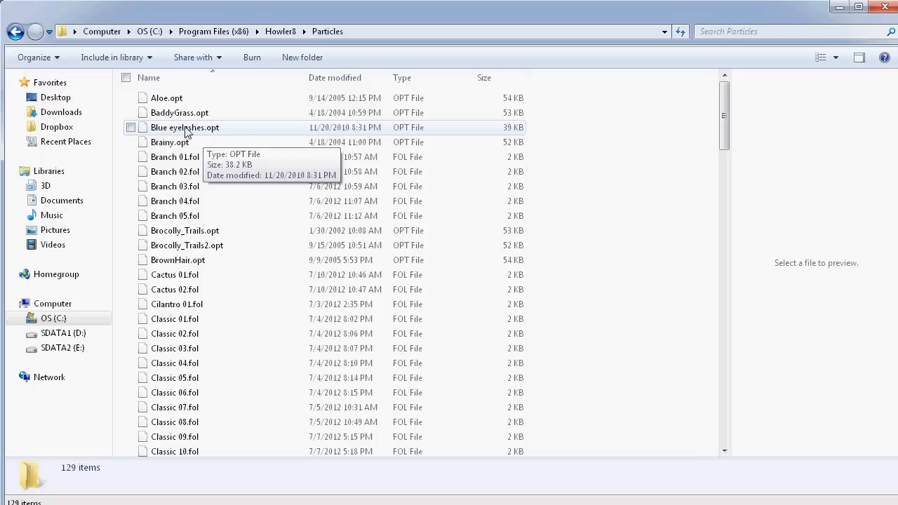
left_click(186, 180)
left_click_drag(725, 99, 748, 85)
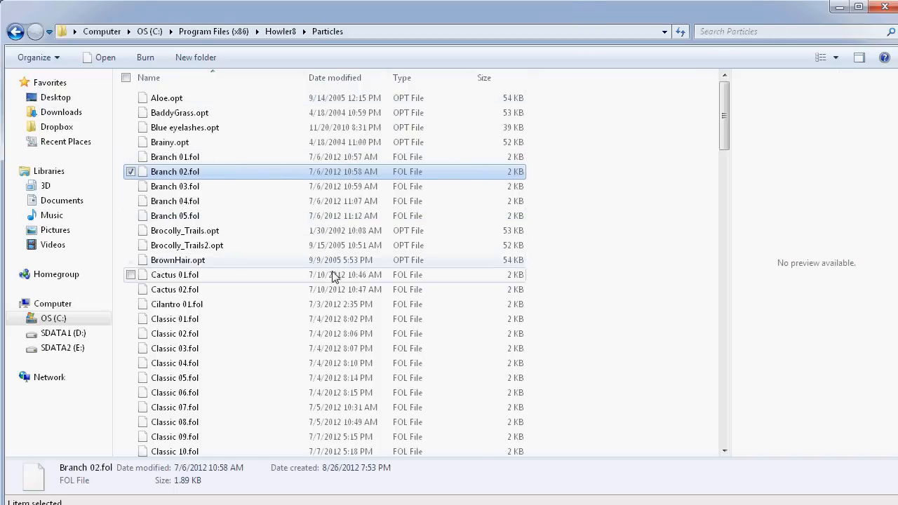
Step: Move fireworks.opt from the Downloads folder into Howler8's Particles folder and minimize the Downloads window
key("alt+Tab")
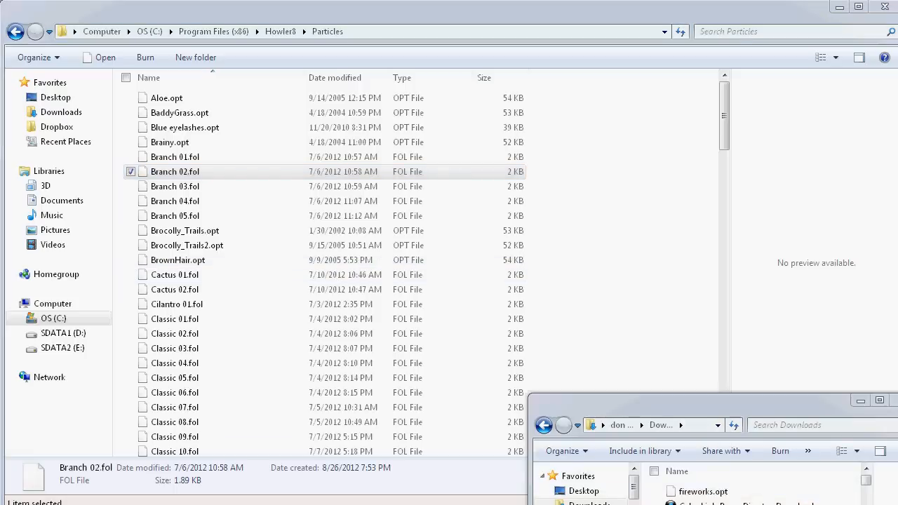
left_click(712, 404)
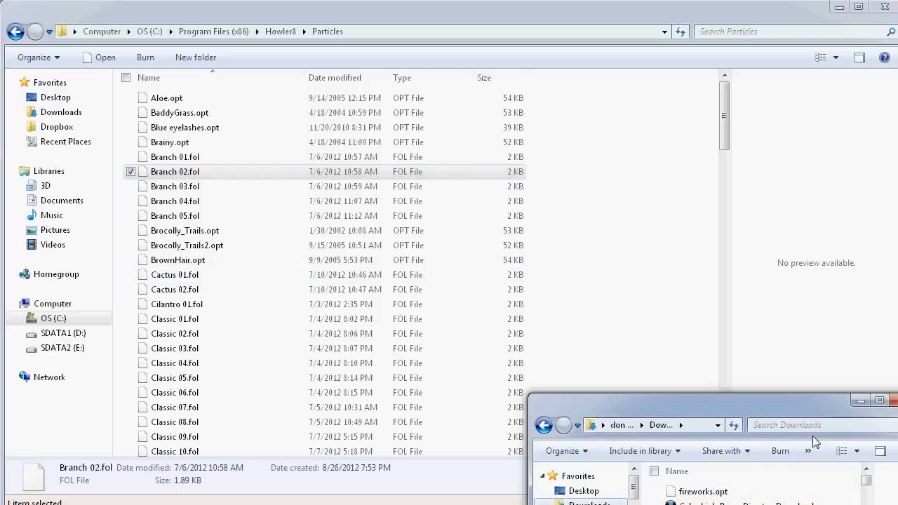
left_click(691, 494)
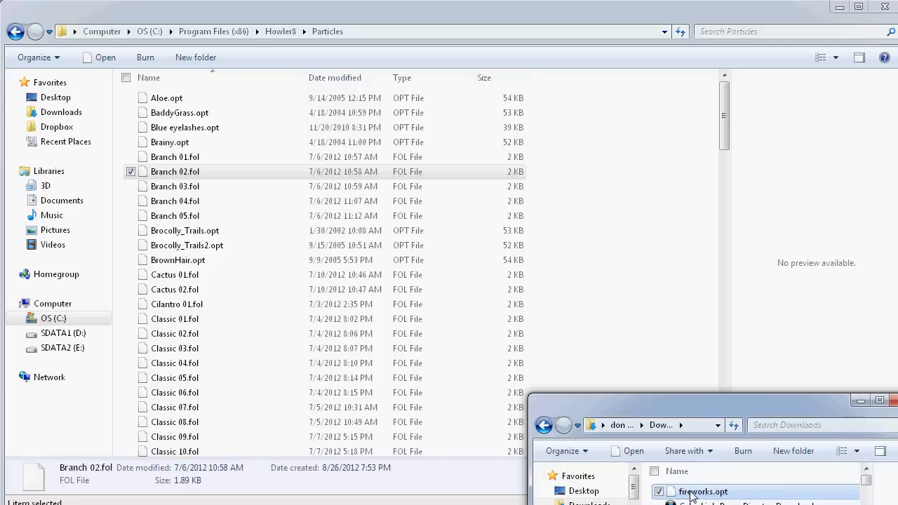
left_click_drag(691, 493, 461, 308)
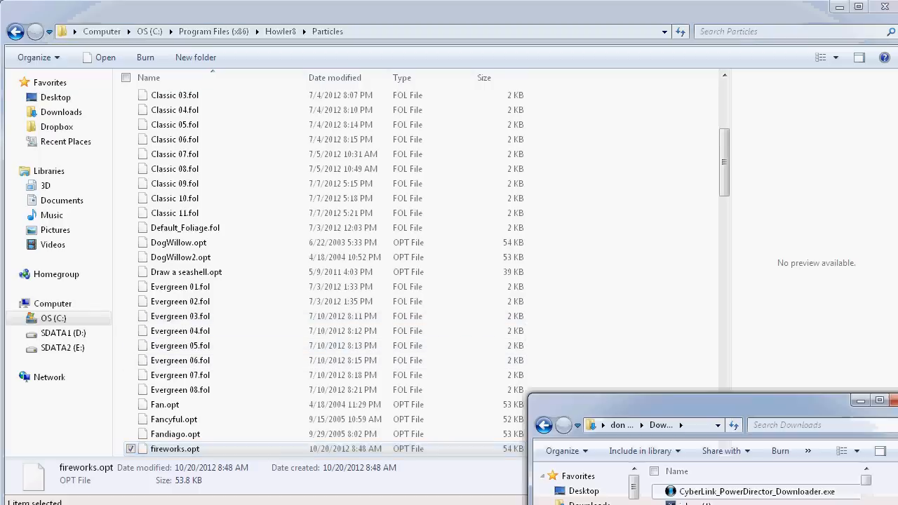
left_click(860, 401)
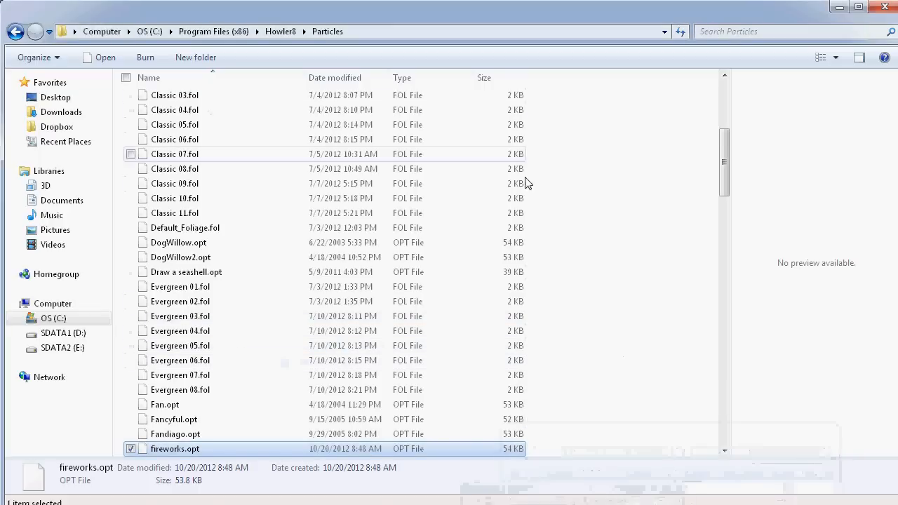
left_click_drag(725, 164, 727, 183)
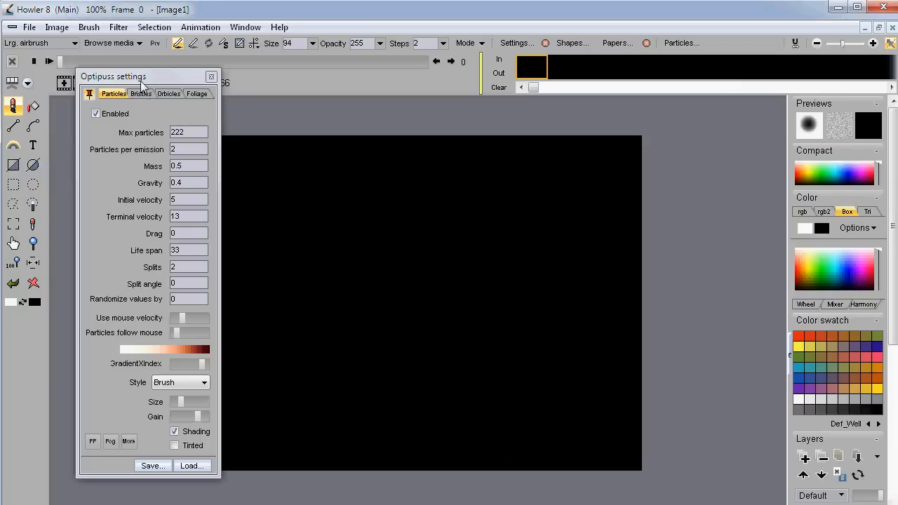
Step: Switch back to Howler and check the loadable particle presets for fireworks.opt, reopening the particle settings to refresh the list
left_click(143, 78)
left_click(191, 466)
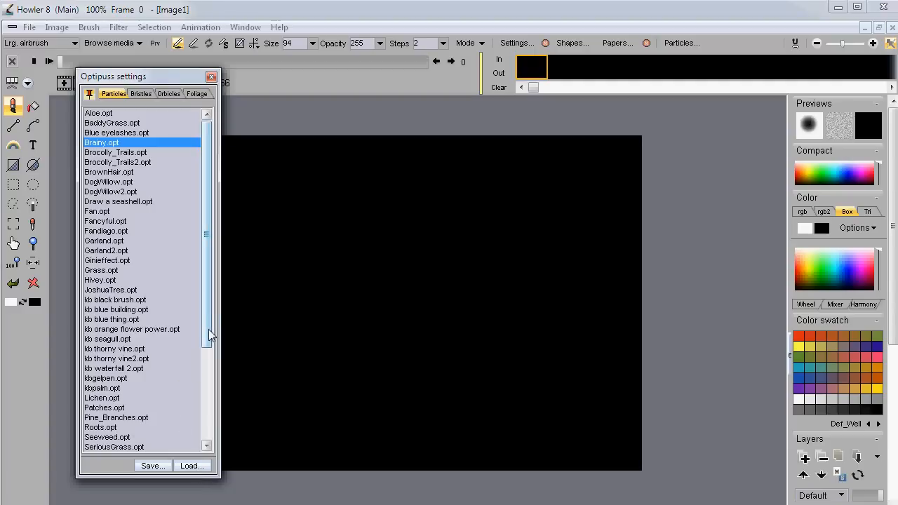
left_click(212, 76)
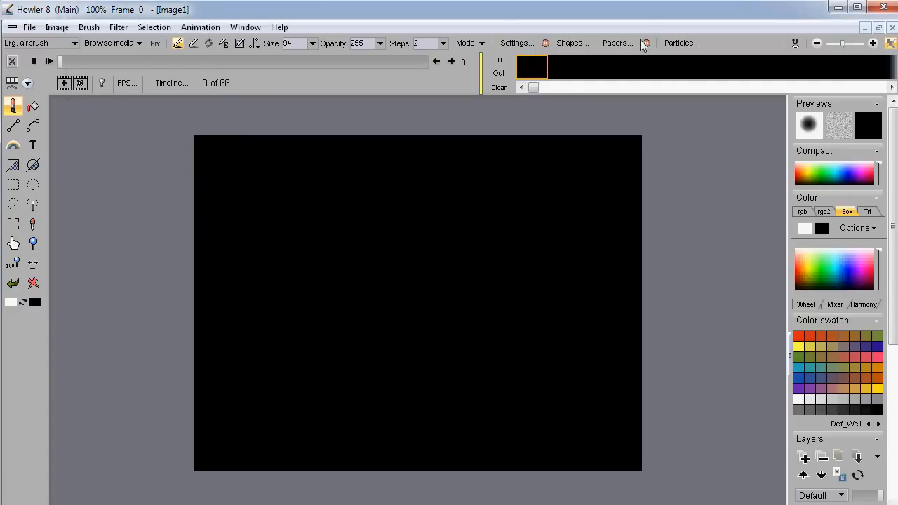
left_click(673, 44)
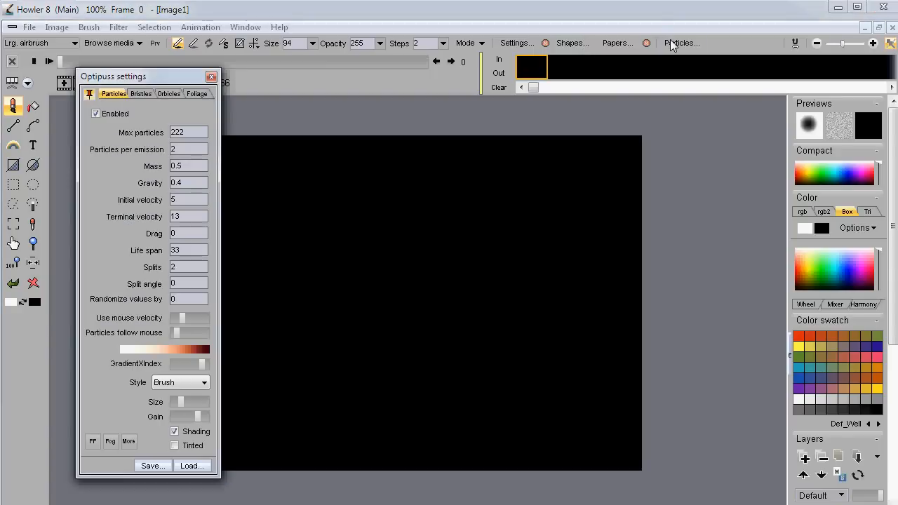
left_click(193, 467)
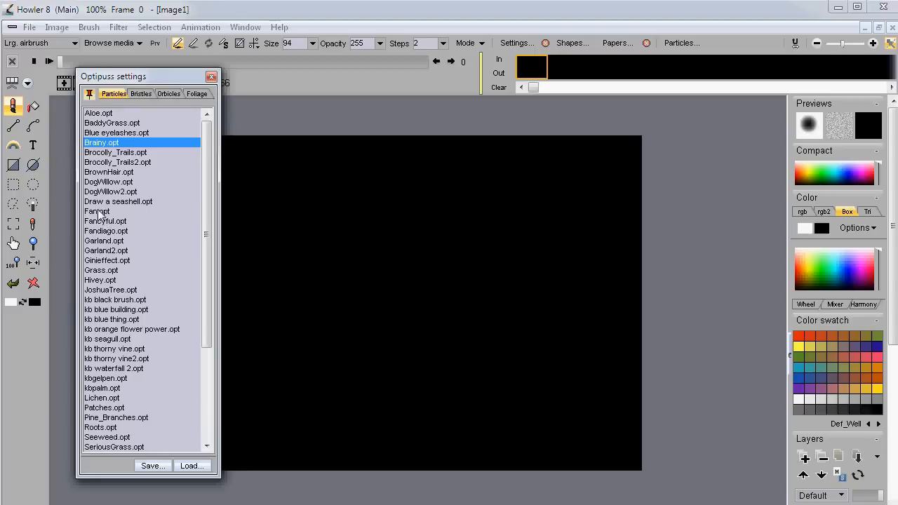
left_click(211, 76)
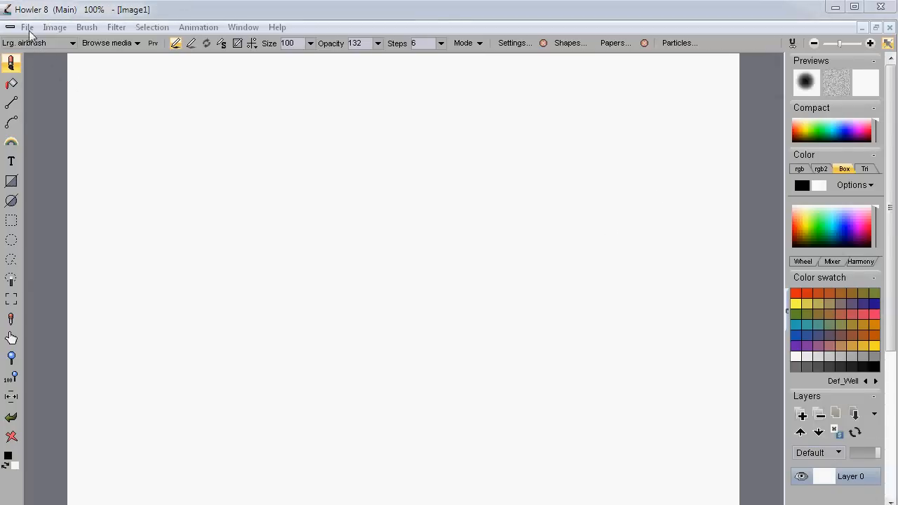
Step: Create a new 640 x 480 VGA image, swap the primary and secondary colors, and clear the image to black
left_click(28, 28)
left_click(28, 40)
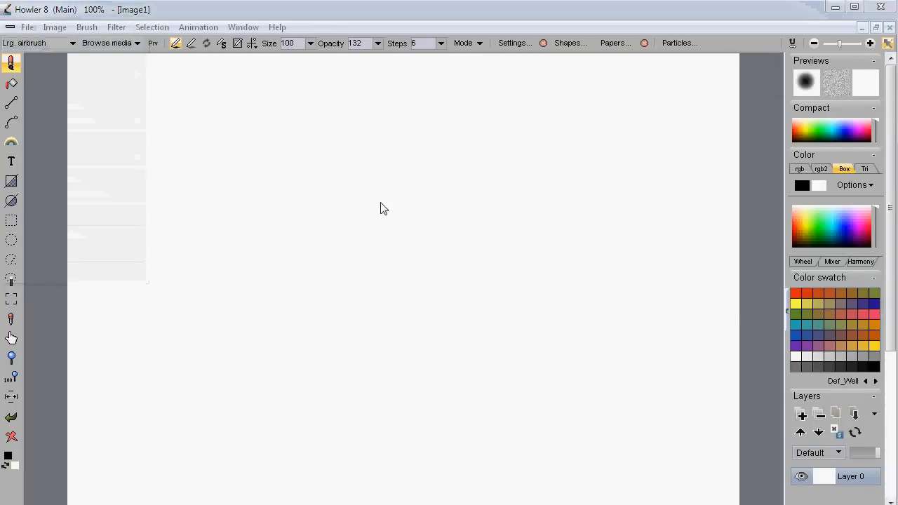
left_click(489, 375)
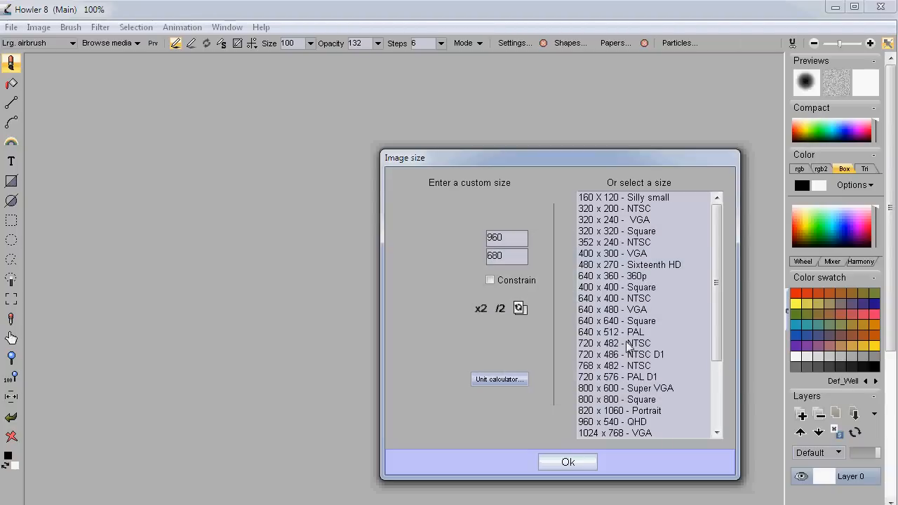
left_click(611, 310)
left_click(568, 462)
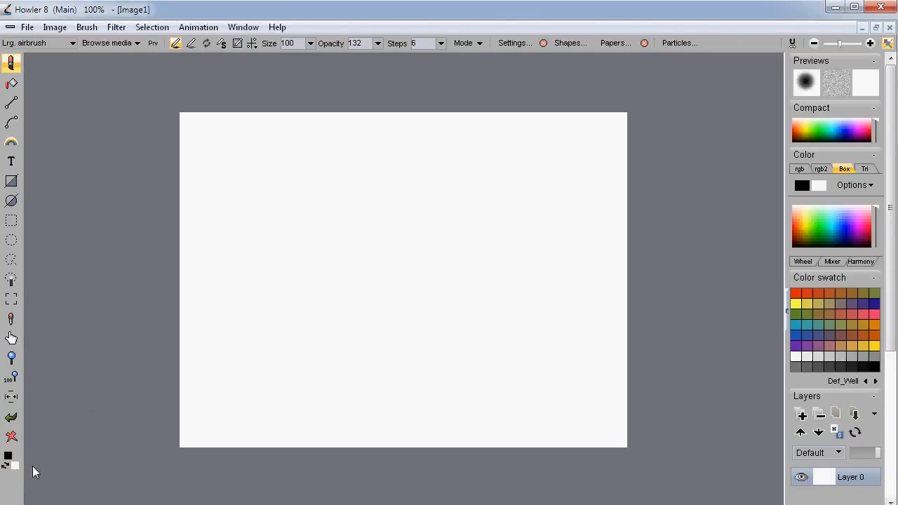
left_click(8, 467)
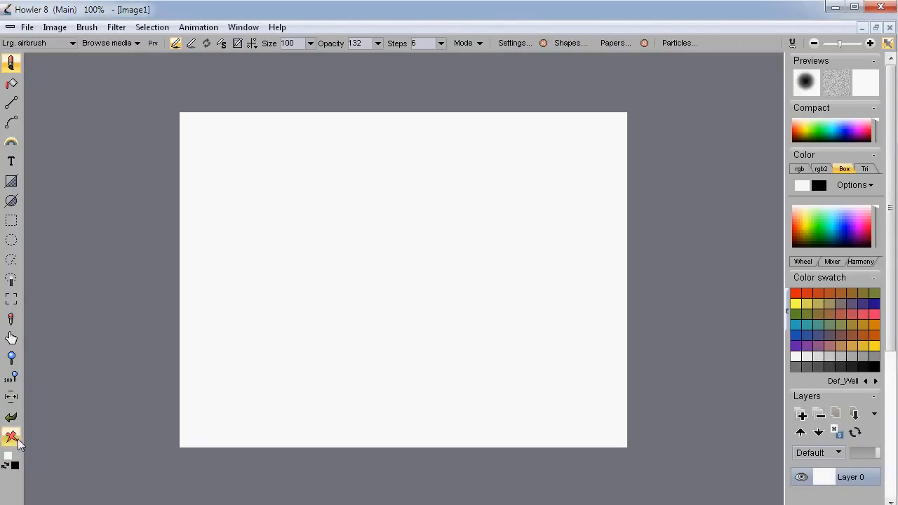
left_click(11, 437)
Step: Create a 66-frame animation from the black image at 24 fps
left_click(198, 26)
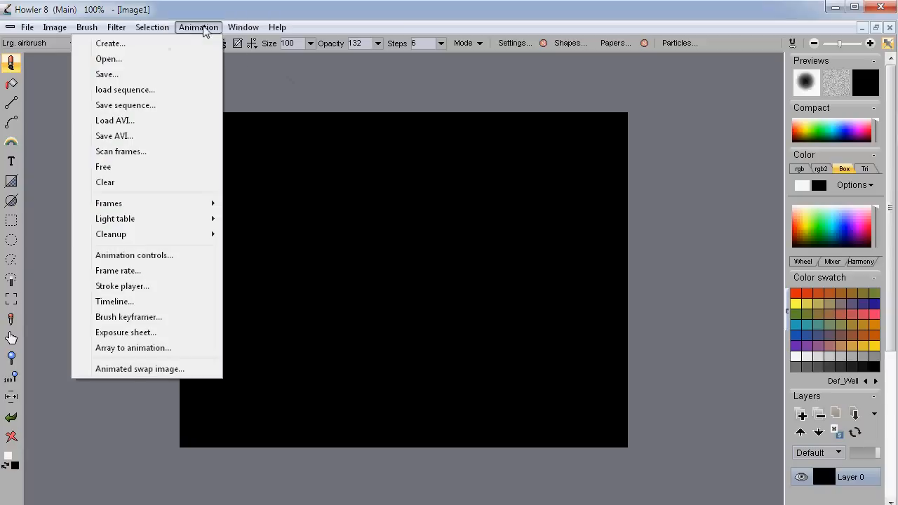
left_click(140, 43)
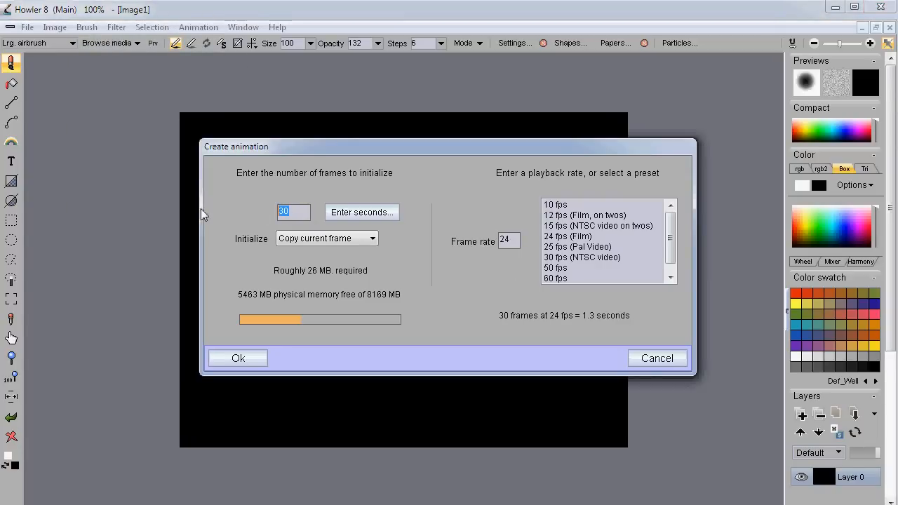
type("66")
left_click(246, 360)
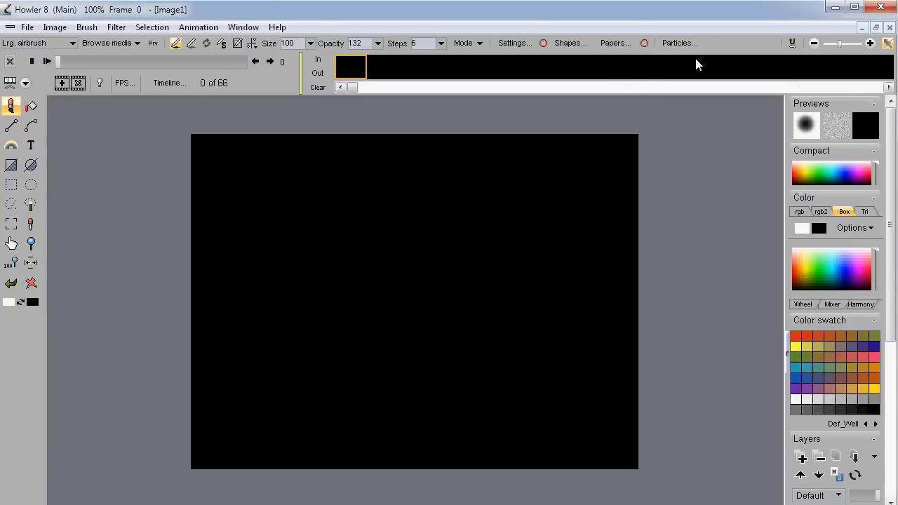
Step: Enable particle painting and paint a test stroke with the default particle settings
left_click(679, 43)
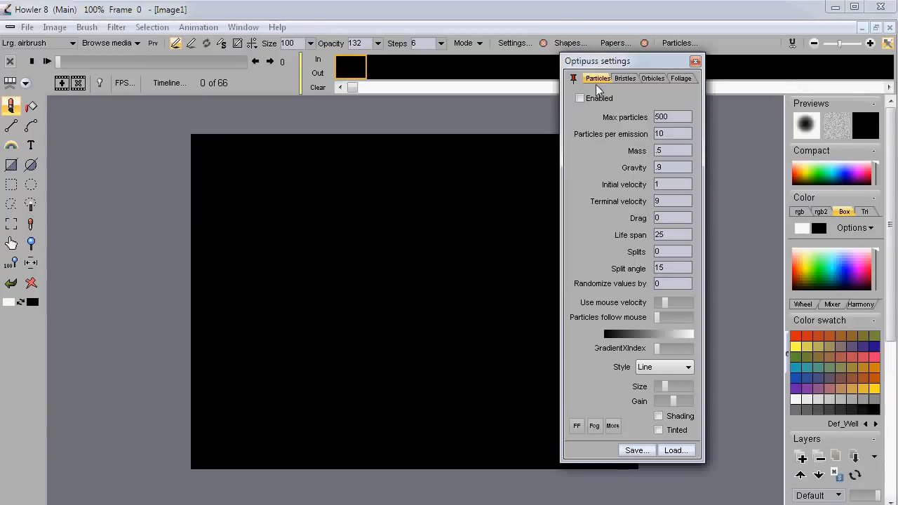
mouse_move(323, 417)
left_mouse_down()
mouse_move(292, 340)
mouse_move(325, 242)
mouse_move(443, 235)
mouse_move(452, 322)
mouse_move(292, 282)
mouse_move(412, 228)
mouse_move(388, 324)
left_mouse_up()
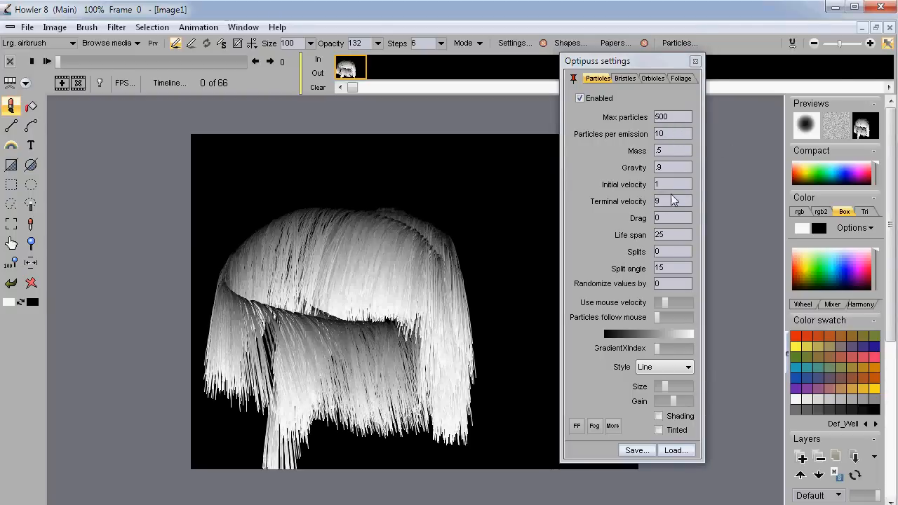
Step: Load the fireworks.opt particle preset and paint test strokes with it across the canvas
left_click(675, 451)
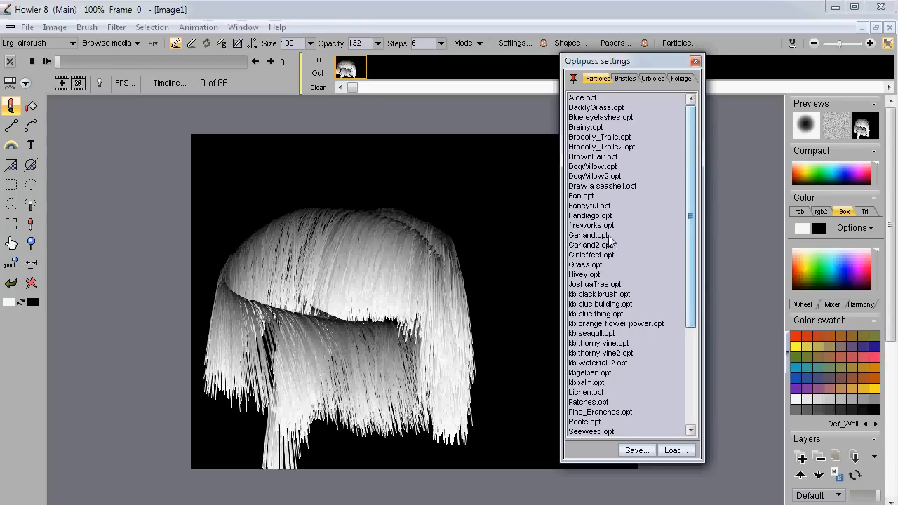
double_click(582, 225)
mouse_move(306, 317)
left_mouse_down()
mouse_move(391, 193)
mouse_move(470, 199)
mouse_move(485, 263)
left_mouse_up()
left_click_drag(635, 65, 786, 78)
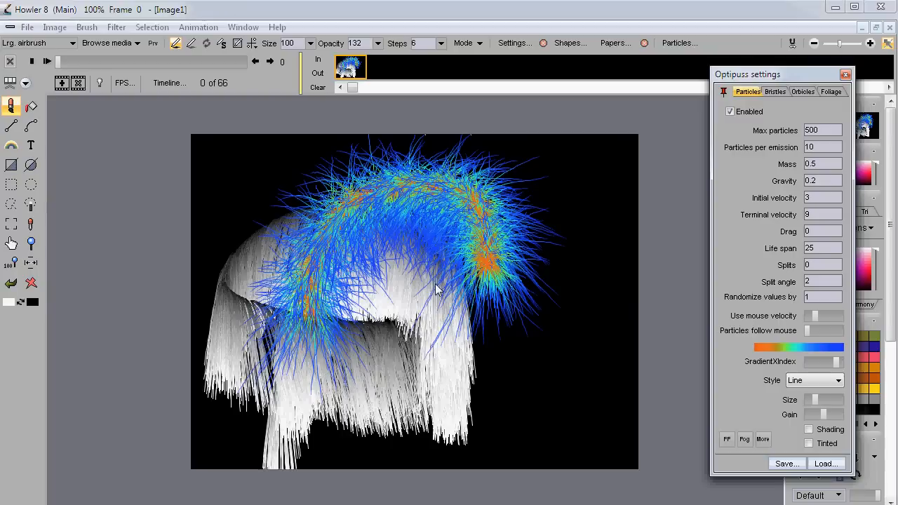
left_click_drag(428, 279, 300, 262)
mouse_move(185, 390)
left_mouse_down()
mouse_move(180, 299)
mouse_move(316, 230)
mouse_move(401, 311)
mouse_move(429, 347)
left_mouse_up()
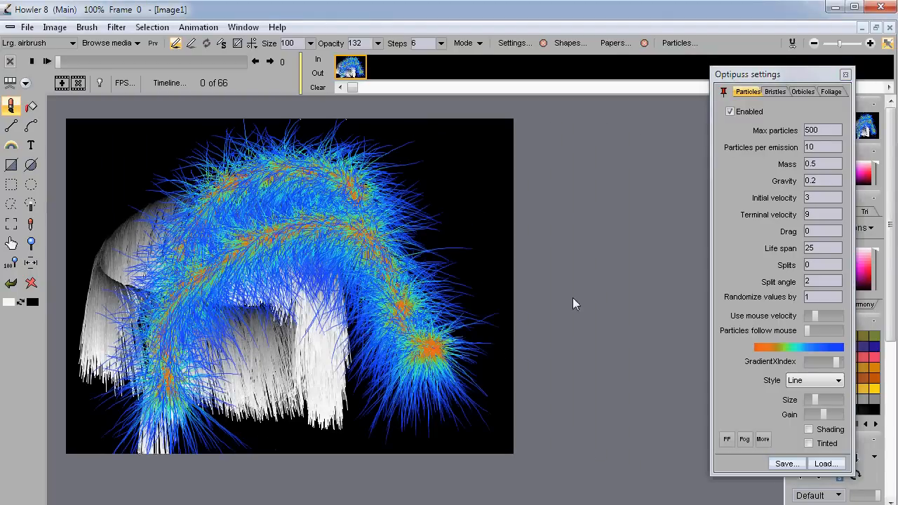
Step: Open the particle gradient in the gradient sweep editor and reverse its color order
left_click_drag(786, 80, 743, 76)
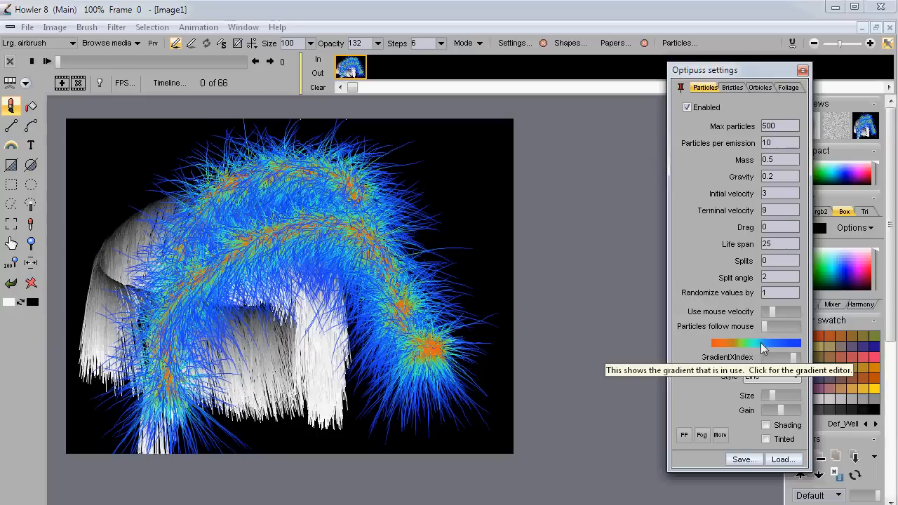
left_click(788, 347)
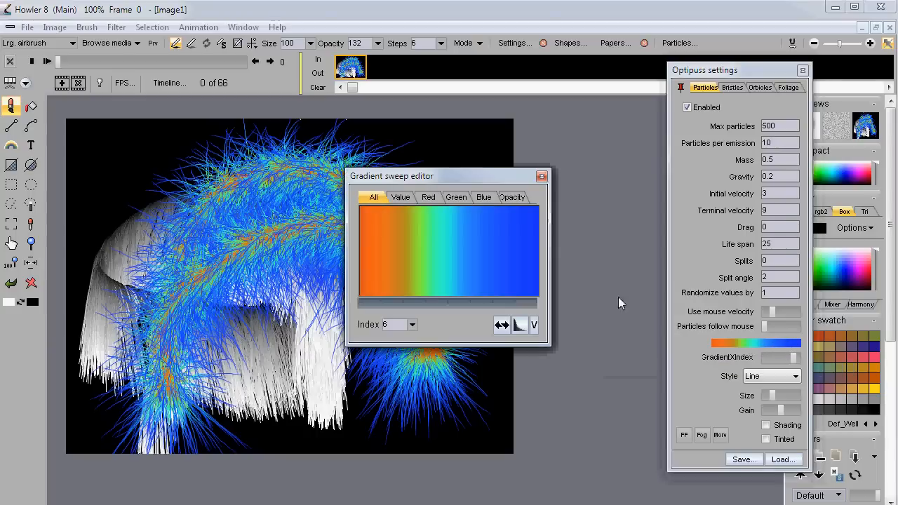
left_click_drag(445, 176, 592, 122)
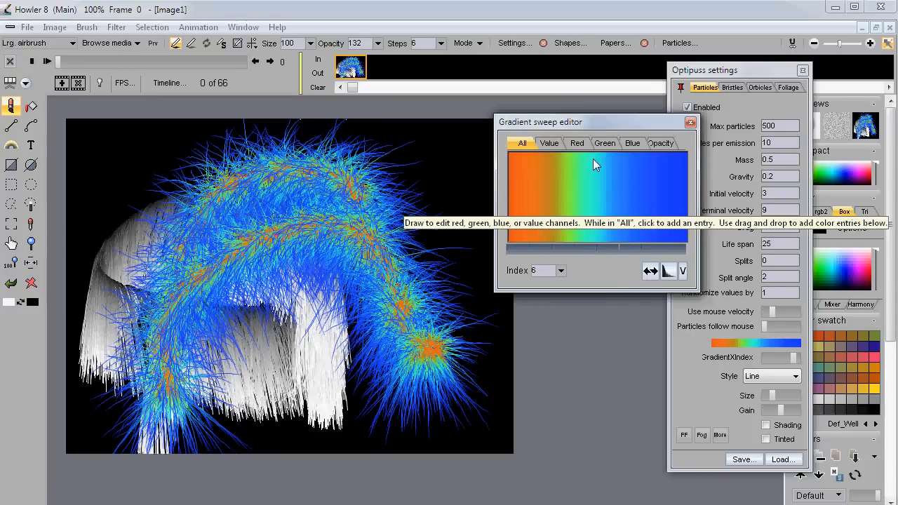
left_click(650, 272)
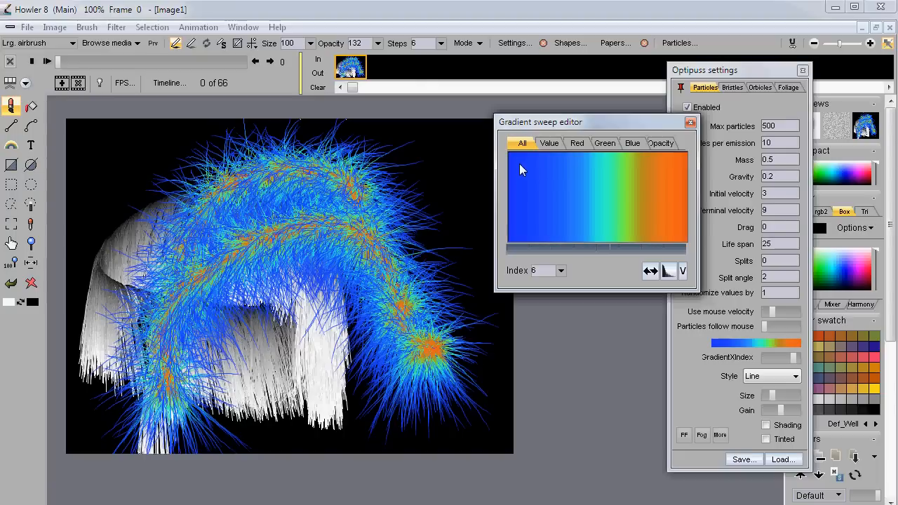
Step: Reshape the gradient's value curve to start bright white and adjust its opacity curve
left_click(553, 145)
mouse_move(547, 158)
left_mouse_down()
mouse_move(517, 158)
mouse_move(533, 156)
mouse_move(641, 200)
mouse_move(489, 146)
mouse_move(645, 207)
mouse_move(543, 179)
mouse_move(559, 192)
mouse_move(590, 190)
mouse_move(523, 154)
mouse_move(642, 204)
mouse_move(691, 205)
mouse_move(656, 204)
left_mouse_up()
left_click(651, 145)
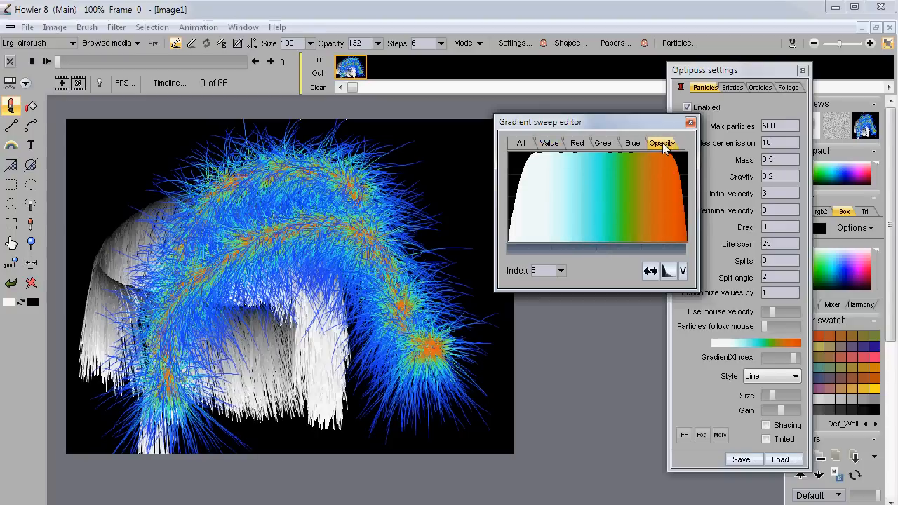
mouse_move(549, 169)
left_mouse_down()
mouse_move(465, 137)
mouse_move(587, 160)
mouse_move(684, 240)
left_mouse_up()
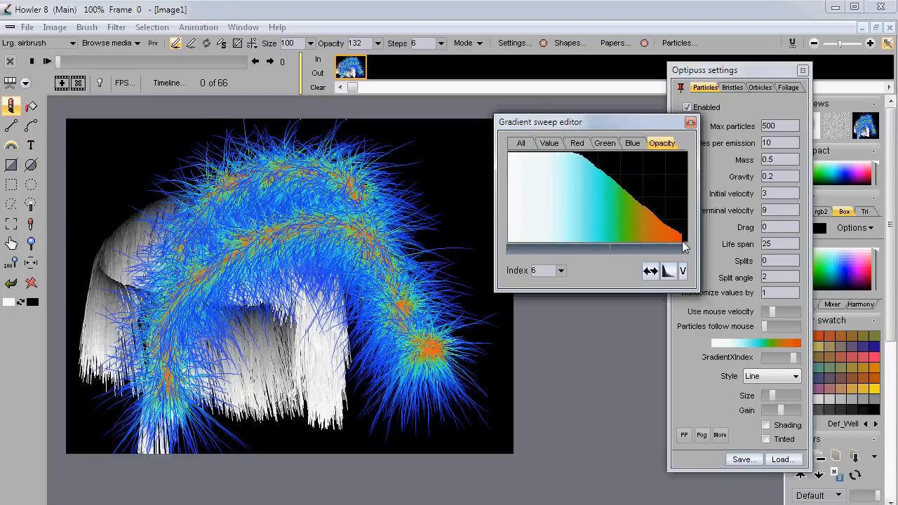
mouse_move(681, 238)
left_mouse_down()
mouse_move(636, 194)
mouse_move(568, 154)
left_mouse_up()
Step: Redraw the gradient's red and green curves for a sweep from pink through blue to dark red
left_click(577, 143)
mouse_move(651, 208)
left_mouse_down()
mouse_move(673, 210)
mouse_move(691, 232)
mouse_move(691, 182)
mouse_move(632, 198)
mouse_move(597, 145)
mouse_move(642, 222)
mouse_move(702, 244)
mouse_move(659, 234)
mouse_move(614, 174)
mouse_move(533, 139)
mouse_move(625, 212)
left_mouse_up()
left_click(607, 144)
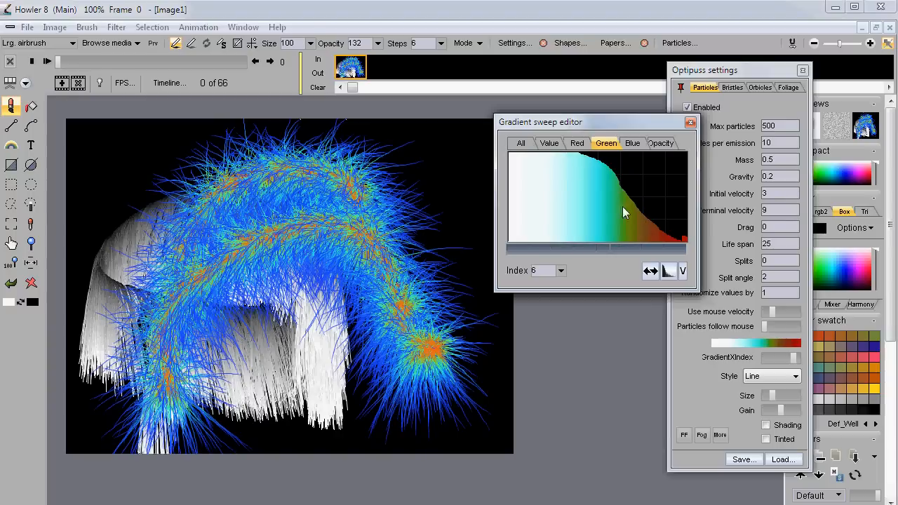
left_click(579, 144)
left_click(602, 143)
mouse_move(645, 237)
left_mouse_down()
mouse_move(565, 222)
mouse_move(511, 186)
mouse_move(648, 211)
mouse_move(595, 175)
mouse_move(526, 178)
mouse_move(672, 242)
mouse_move(692, 238)
mouse_move(636, 228)
mouse_move(506, 176)
left_mouse_up()
Step: Try the edited gradient with particle strokes, close the gradient editor, and repaint an arched stroke on a cleared image
mouse_move(148, 338)
left_mouse_down()
mouse_move(213, 216)
mouse_move(294, 198)
mouse_move(420, 260)
mouse_move(451, 315)
left_mouse_up()
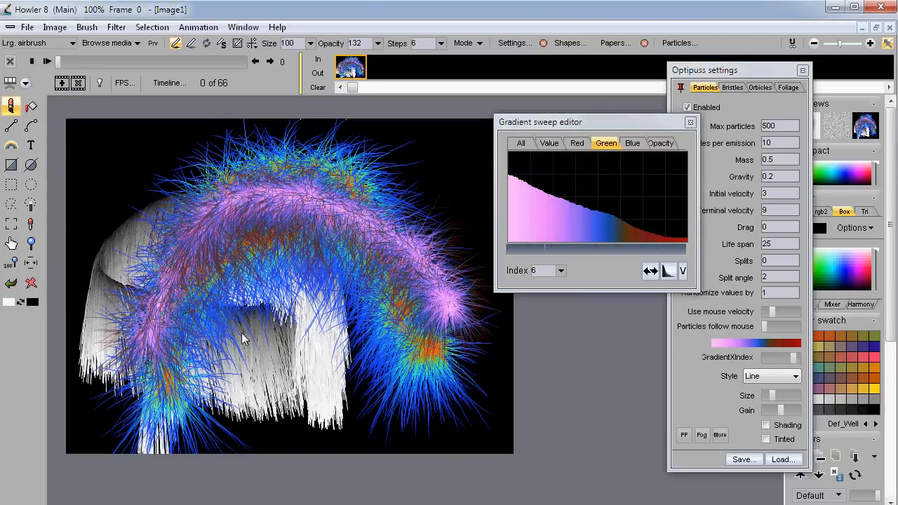
left_click(690, 124)
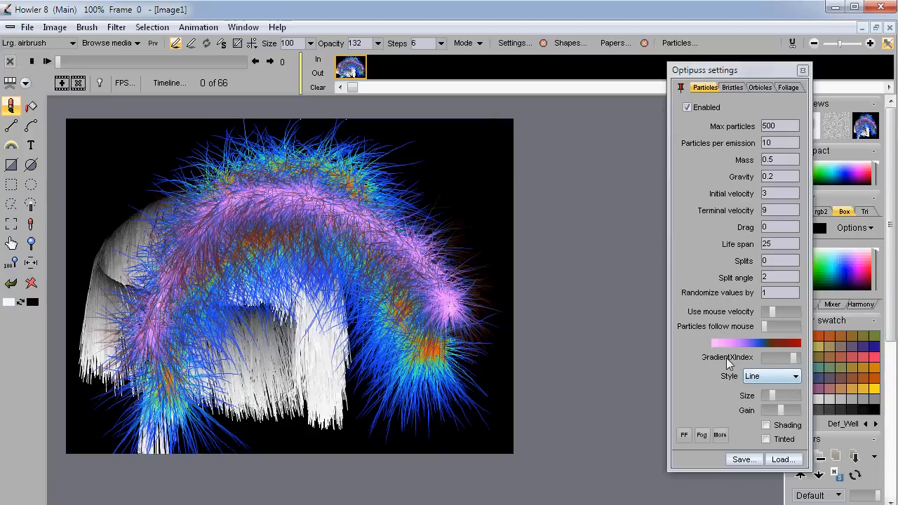
mouse_move(104, 398)
left_mouse_down()
mouse_move(173, 298)
mouse_move(284, 224)
left_mouse_up()
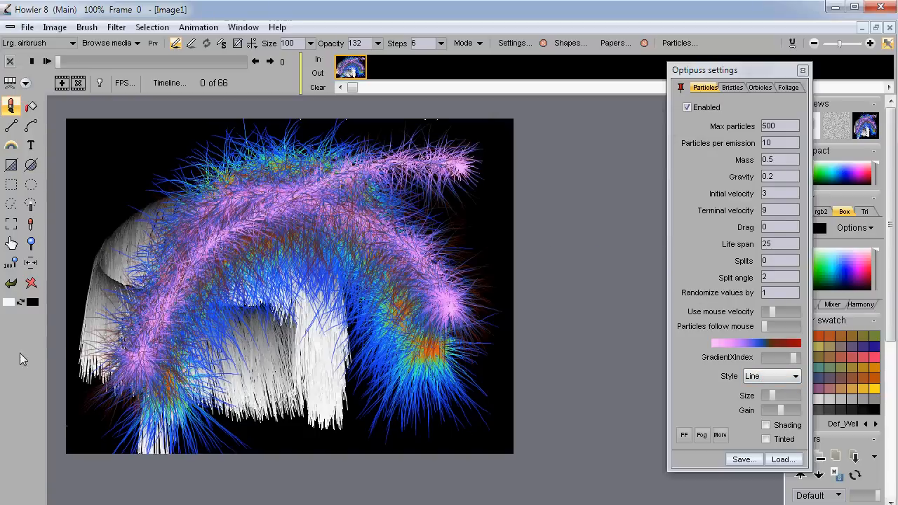
left_click(31, 282)
mouse_move(128, 396)
left_mouse_down()
mouse_move(154, 300)
mouse_move(390, 239)
mouse_move(424, 253)
left_mouse_up()
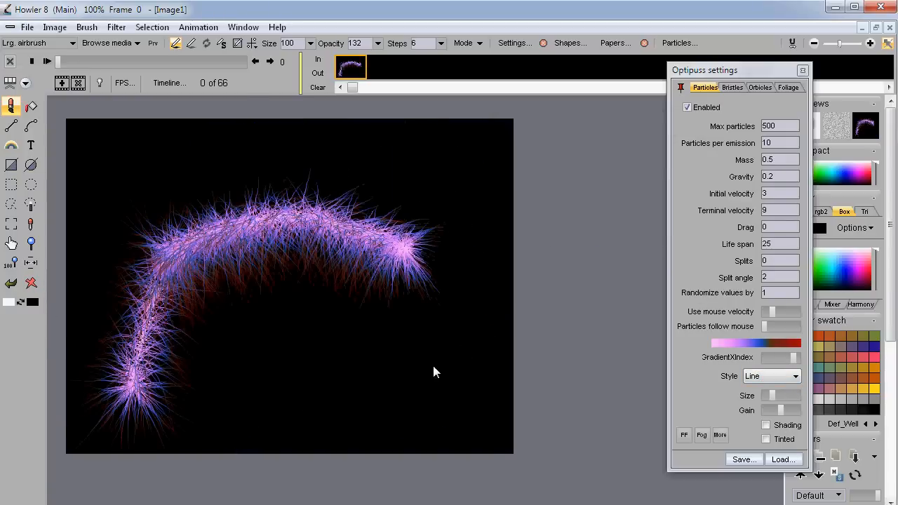
Step: Set the particle style to Shrinking lines and the size to maximum, painting a test stroke after each change
left_click(790, 379)
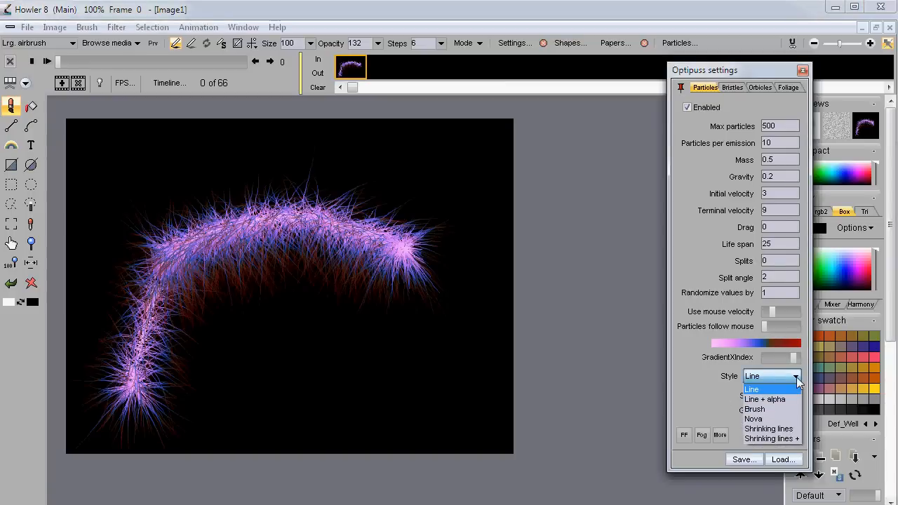
left_click(772, 428)
mouse_move(137, 410)
left_mouse_down()
mouse_move(231, 292)
mouse_move(389, 278)
left_mouse_up()
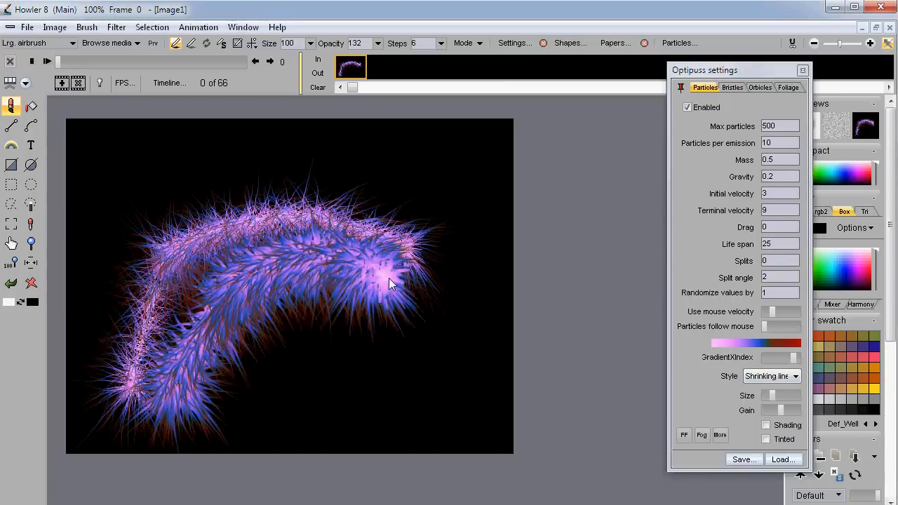
left_click_drag(772, 396, 793, 396)
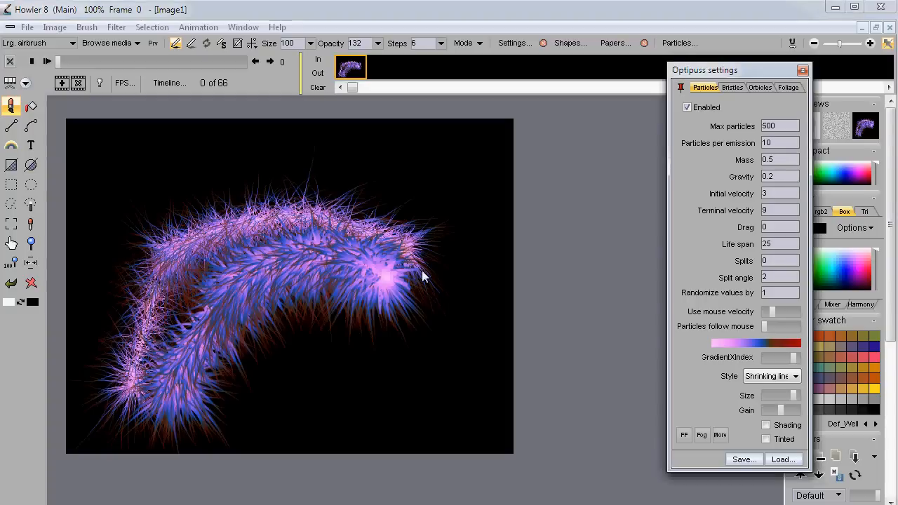
mouse_move(176, 184)
left_mouse_down()
mouse_move(234, 172)
mouse_move(333, 198)
mouse_move(407, 238)
mouse_move(447, 277)
left_mouse_up()
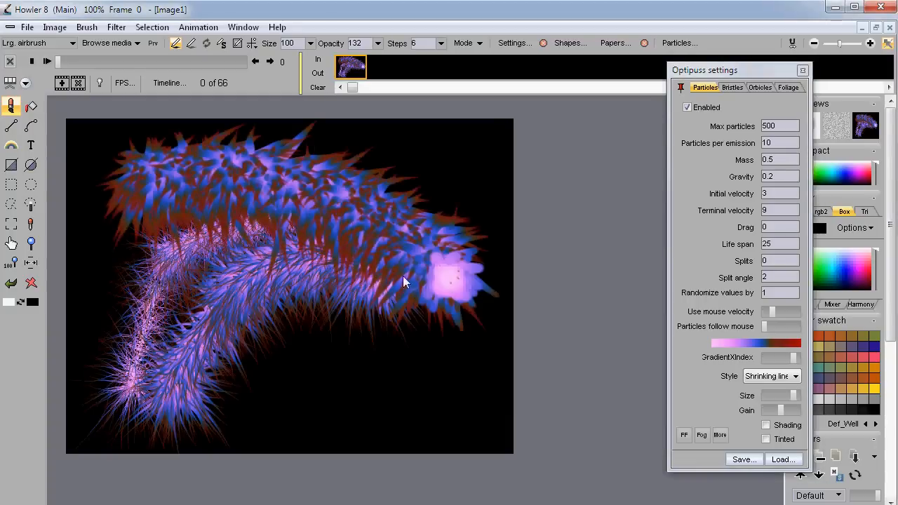
Step: Paint several trial strokes with the large shrinking-line particles, clearing the image before each one
left_click(31, 283)
mouse_move(120, 295)
left_mouse_down()
mouse_move(171, 244)
mouse_move(300, 217)
mouse_move(372, 233)
mouse_move(516, 312)
left_mouse_up()
left_click(32, 285)
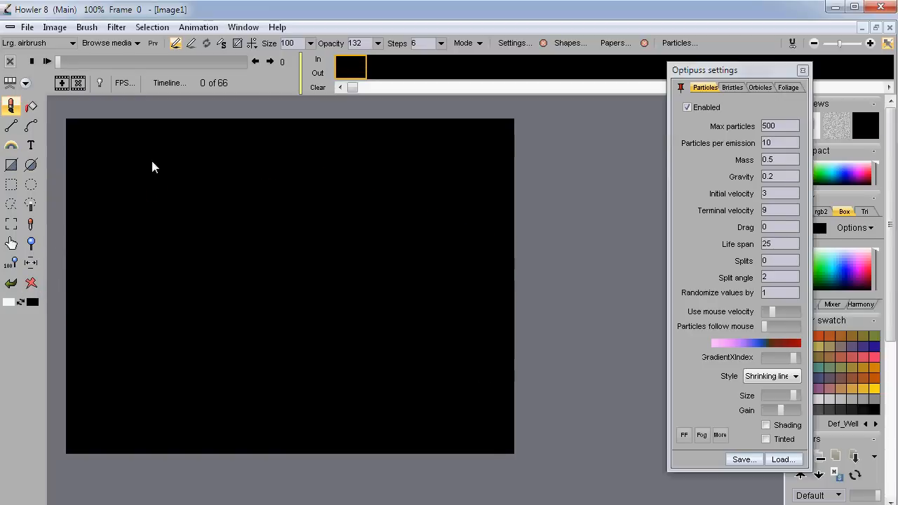
mouse_move(103, 159)
left_mouse_down()
mouse_move(177, 178)
mouse_move(251, 217)
mouse_move(440, 352)
mouse_move(516, 432)
left_mouse_up()
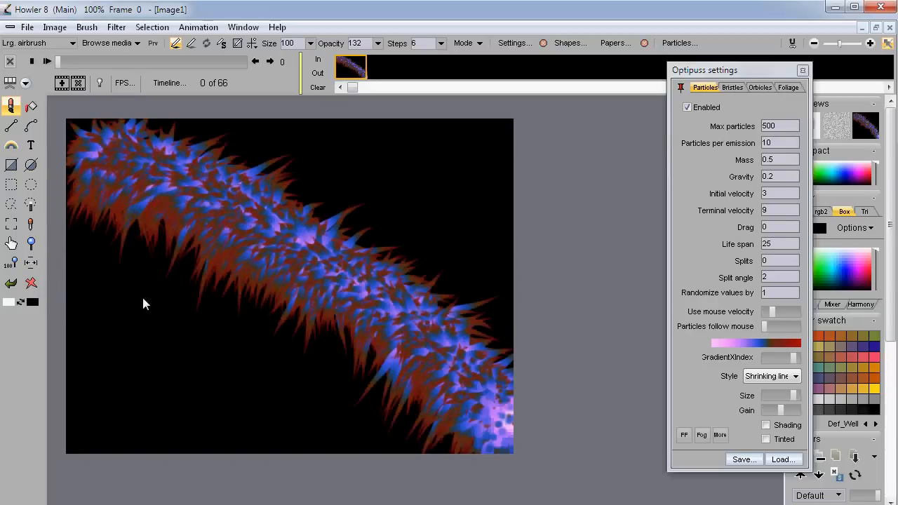
left_click(31, 284)
mouse_move(122, 229)
left_mouse_down()
mouse_move(150, 222)
mouse_move(228, 261)
mouse_move(298, 325)
mouse_move(269, 358)
left_mouse_up()
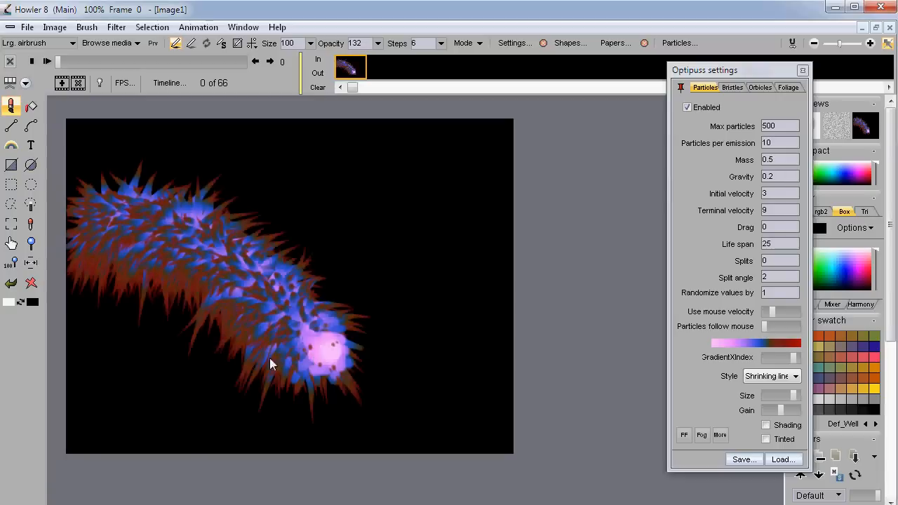
left_click(32, 283)
mouse_move(106, 393)
left_mouse_down()
mouse_move(260, 238)
mouse_move(428, 195)
mouse_move(464, 254)
left_mouse_up()
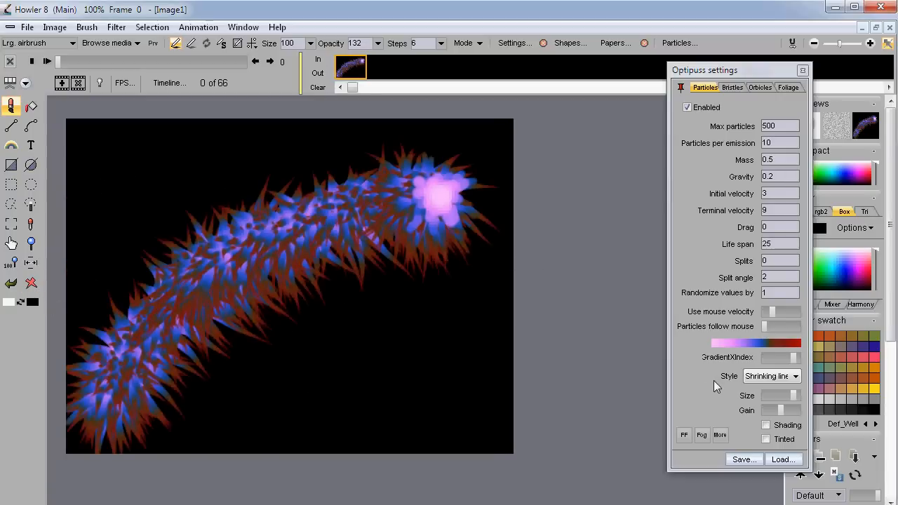
Step: Try a higher and a lower particle gain, painting a comparison stroke at each setting
left_click_drag(783, 414, 793, 413)
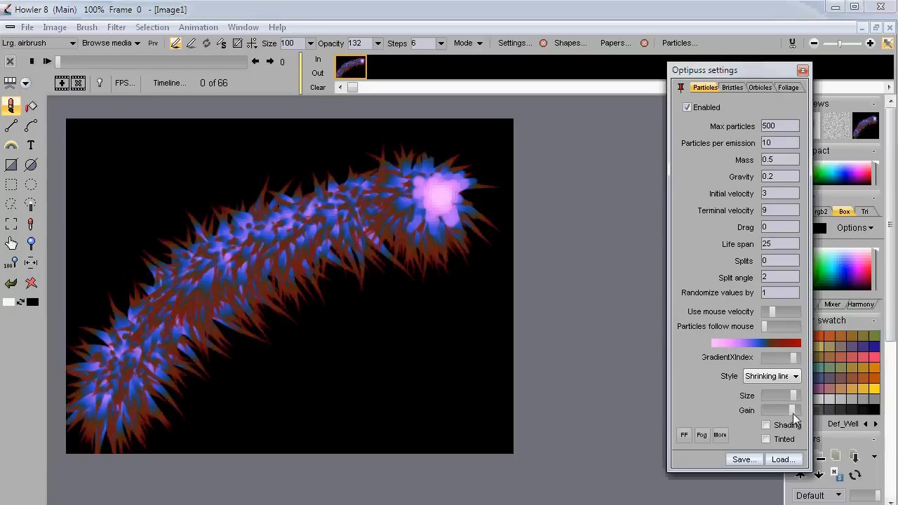
mouse_move(402, 412)
left_mouse_down()
mouse_move(367, 199)
mouse_move(525, 207)
left_mouse_up()
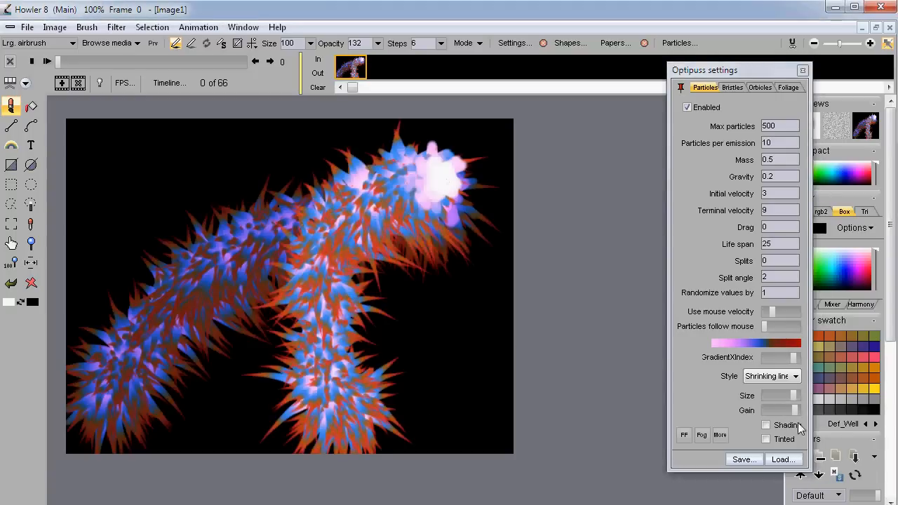
left_click_drag(793, 411, 771, 409)
mouse_move(421, 403)
left_mouse_down()
mouse_move(309, 318)
mouse_move(394, 238)
mouse_move(433, 233)
mouse_move(403, 237)
left_mouse_up()
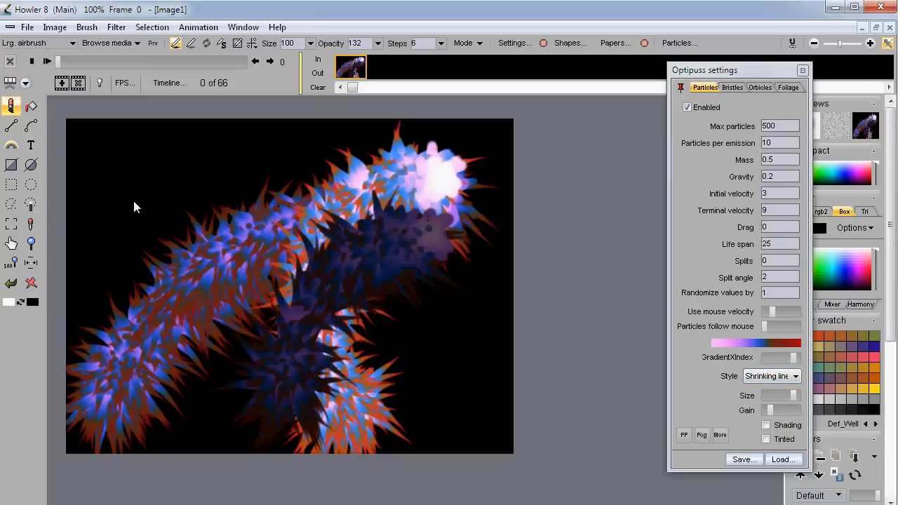
Step: Set the particle life span to 66 and test it with strokes before and after clearing the image
double_click(779, 243)
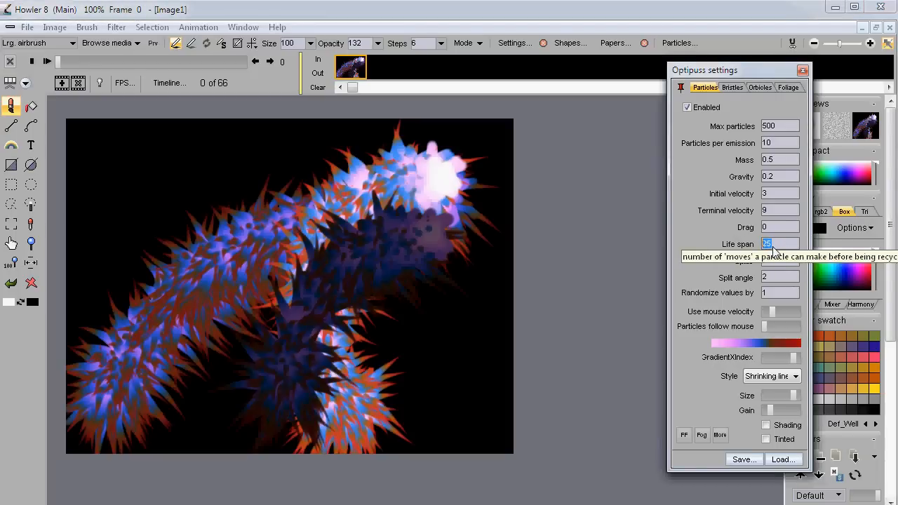
type("66")
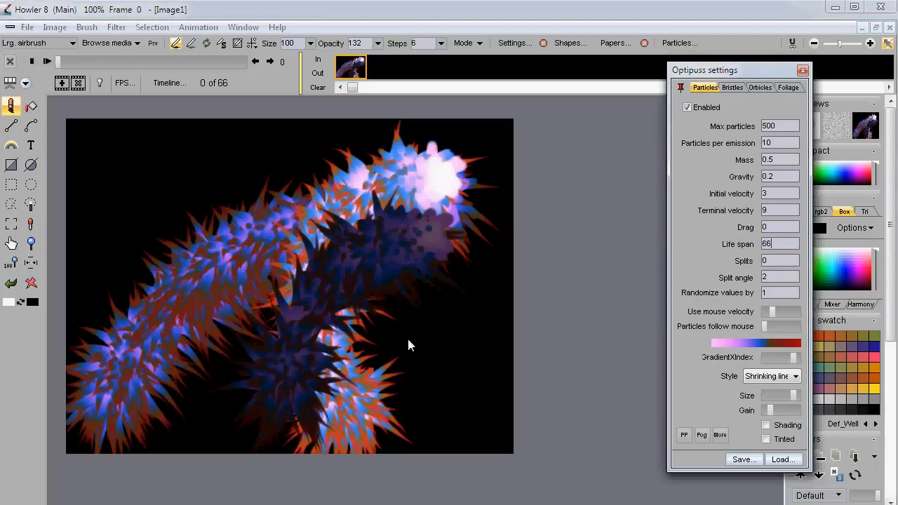
mouse_move(180, 382)
left_mouse_down()
mouse_move(247, 215)
mouse_move(320, 181)
mouse_move(407, 180)
mouse_move(442, 167)
left_mouse_up()
left_click(31, 283)
mouse_move(89, 409)
left_mouse_down()
mouse_move(134, 301)
mouse_move(214, 226)
mouse_move(334, 189)
mouse_move(506, 183)
mouse_move(326, 195)
left_mouse_up()
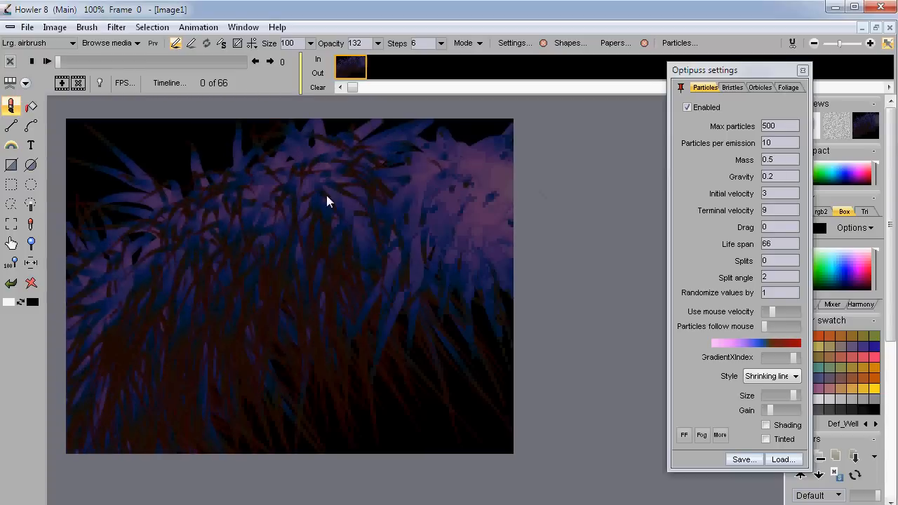
Step: Raise the particle gain to about mid-range, try it with a stroke on a cleared image, and clear the image again
left_click(31, 283)
left_click(786, 410)
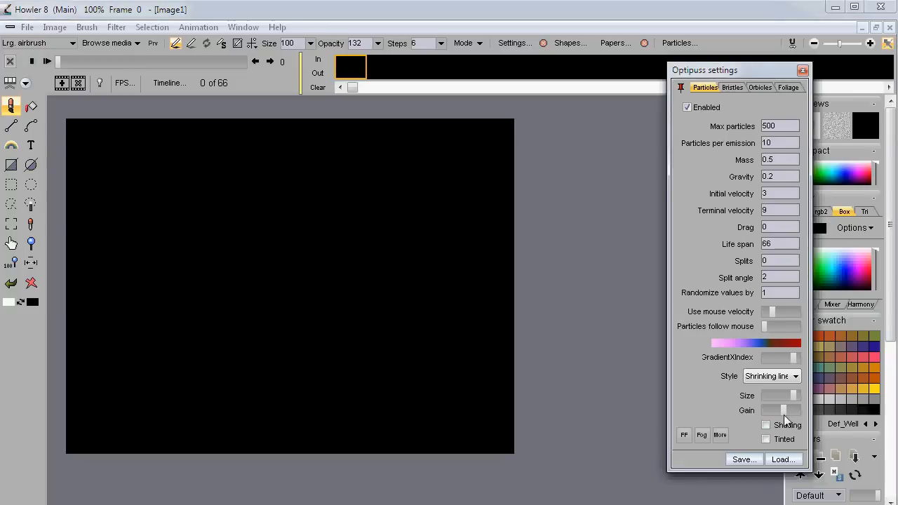
mouse_move(92, 416)
left_mouse_down()
mouse_move(148, 304)
mouse_move(191, 256)
mouse_move(251, 224)
mouse_move(410, 184)
mouse_move(470, 179)
mouse_move(570, 197)
mouse_move(278, 298)
left_mouse_up()
left_click(33, 285)
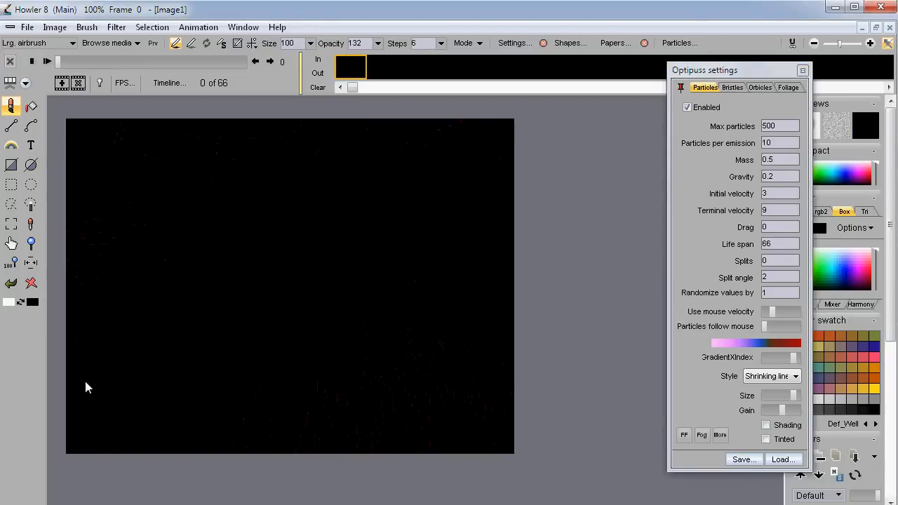
Step: Paint a long diagonal particle stroke rising across the canvas, undo it, and open the Stroke player beside the canvas
mouse_move(90, 448)
left_mouse_down()
mouse_move(121, 387)
mouse_move(194, 324)
mouse_move(303, 248)
mouse_move(412, 191)
mouse_move(585, 173)
mouse_move(623, 179)
mouse_move(640, 199)
left_mouse_up()
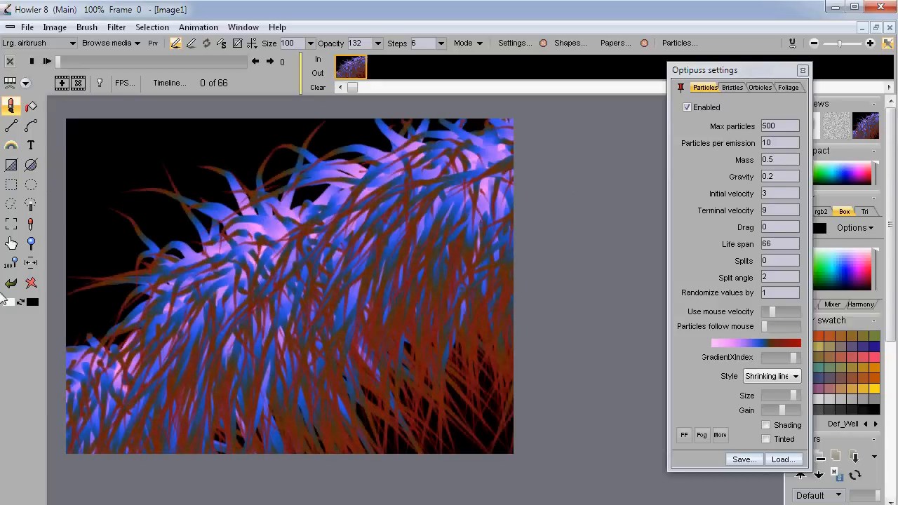
left_click(15, 282)
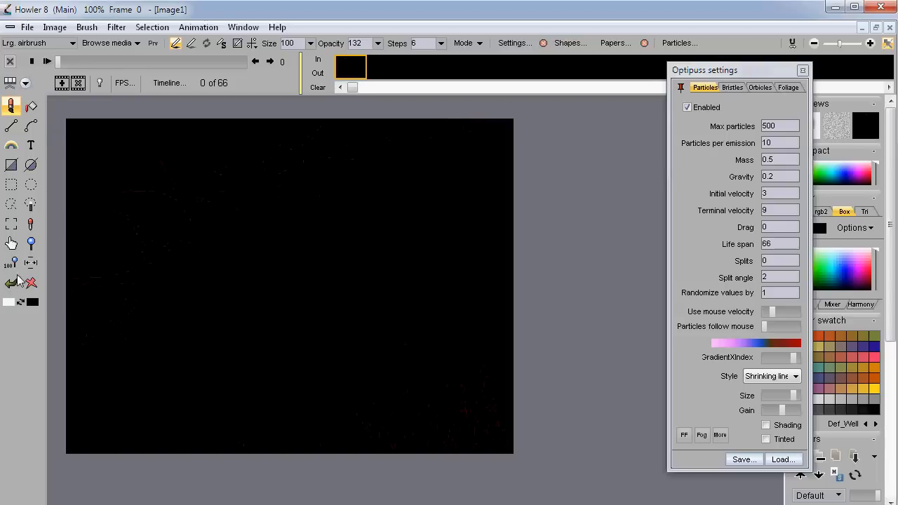
left_click(198, 27)
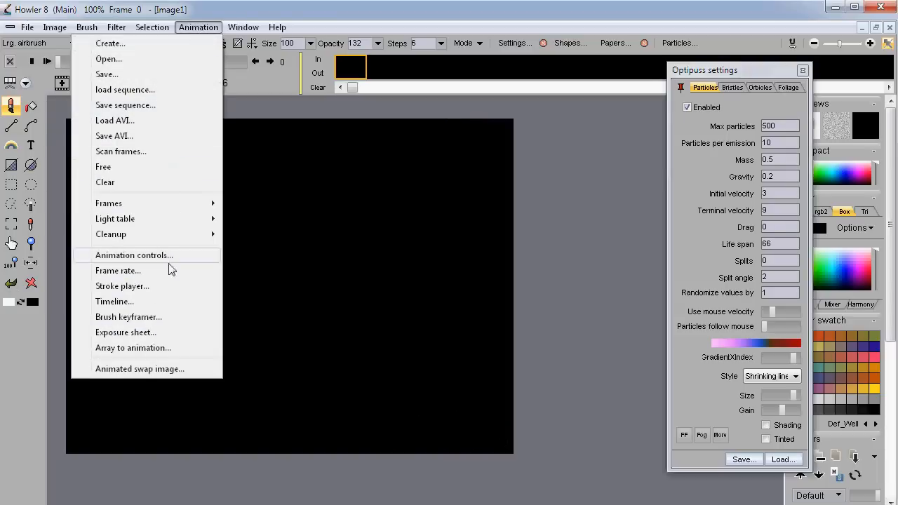
left_click(119, 286)
left_click_drag(112, 40, 616, 154)
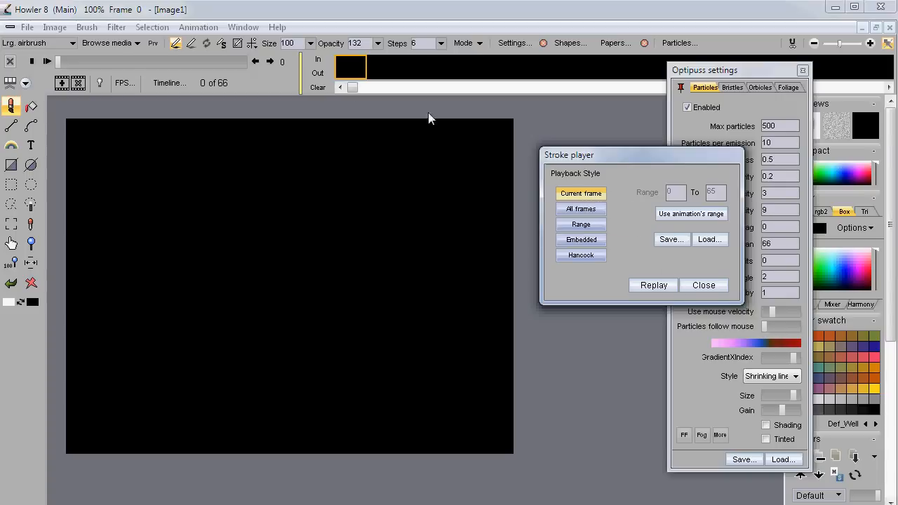
Step: Replay the recorded stroke on the current frame, undo it, and replay the stroke across all frames instead
mouse_move(345, 83)
left_mouse_down()
mouse_move(397, 81)
mouse_move(343, 80)
left_mouse_up()
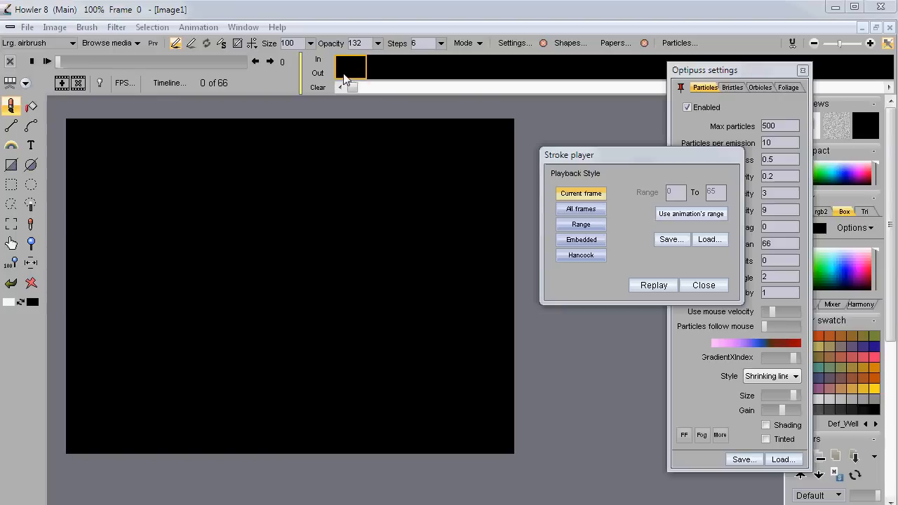
left_click(662, 287)
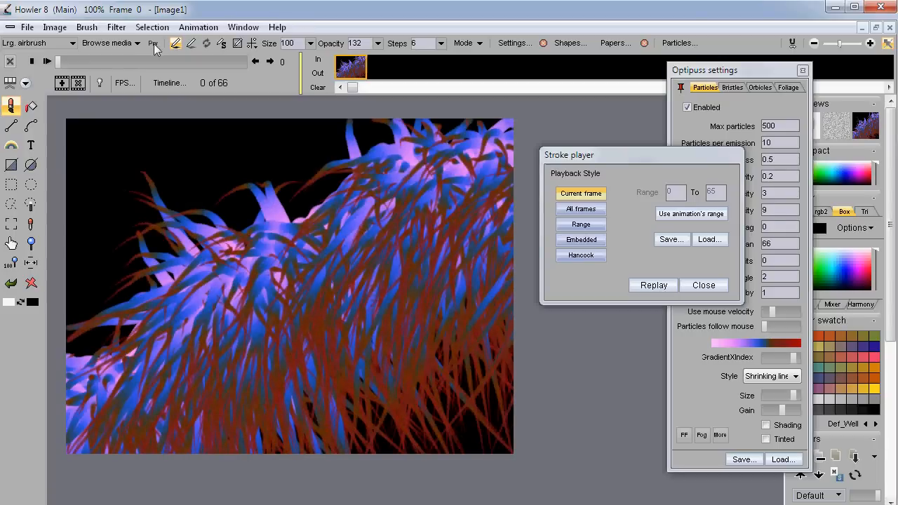
left_click(8, 284)
left_click(576, 209)
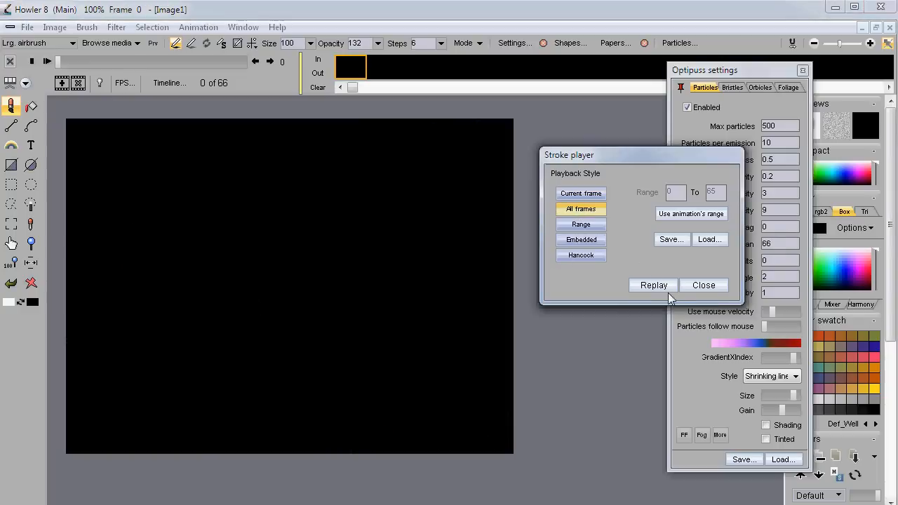
left_click(655, 287)
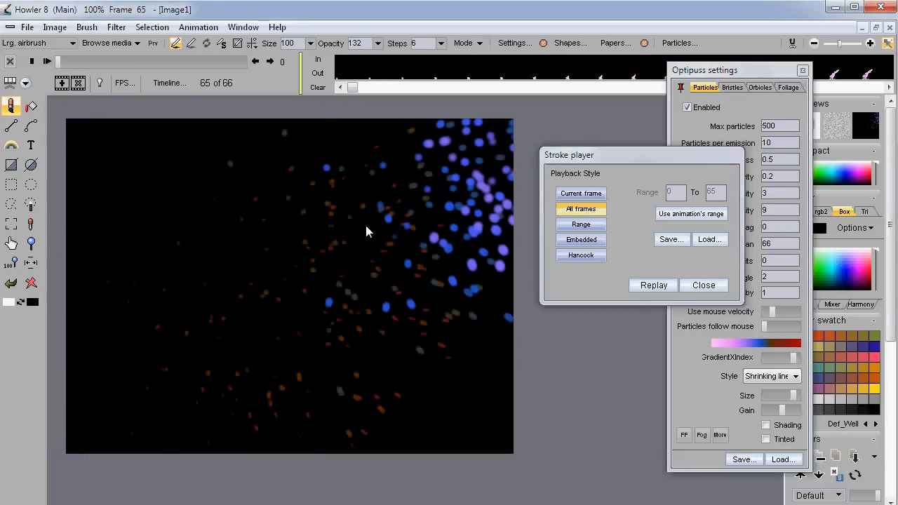
Step: Play the animation from the first frame and scrub through its opening frames to examine the particle movement
mouse_move(62, 62)
left_mouse_down()
mouse_move(146, 60)
mouse_move(267, 77)
mouse_move(58, 62)
left_mouse_up()
left_click(46, 62)
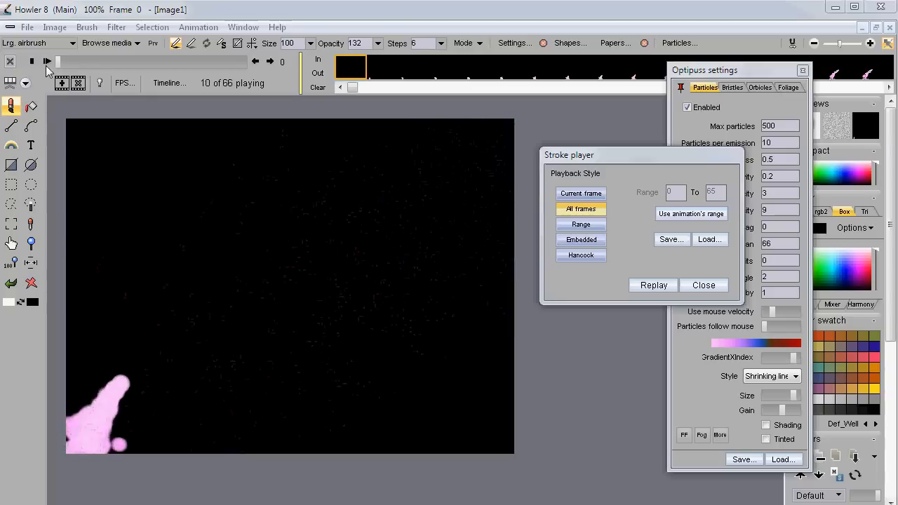
mouse_move(61, 61)
left_mouse_down()
mouse_move(74, 60)
mouse_move(50, 60)
left_mouse_up()
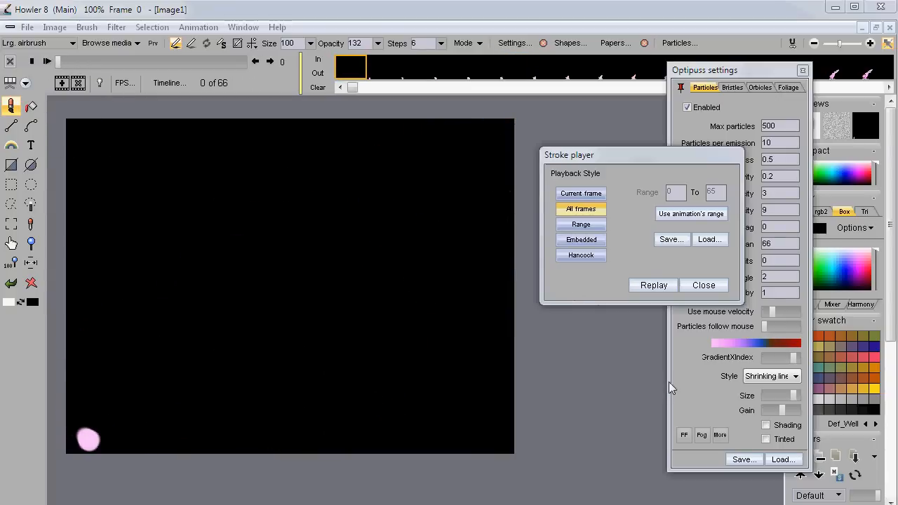
mouse_move(121, 63)
left_mouse_down()
mouse_move(181, 61)
mouse_move(81, 59)
mouse_move(199, 57)
mouse_move(60, 62)
left_mouse_up()
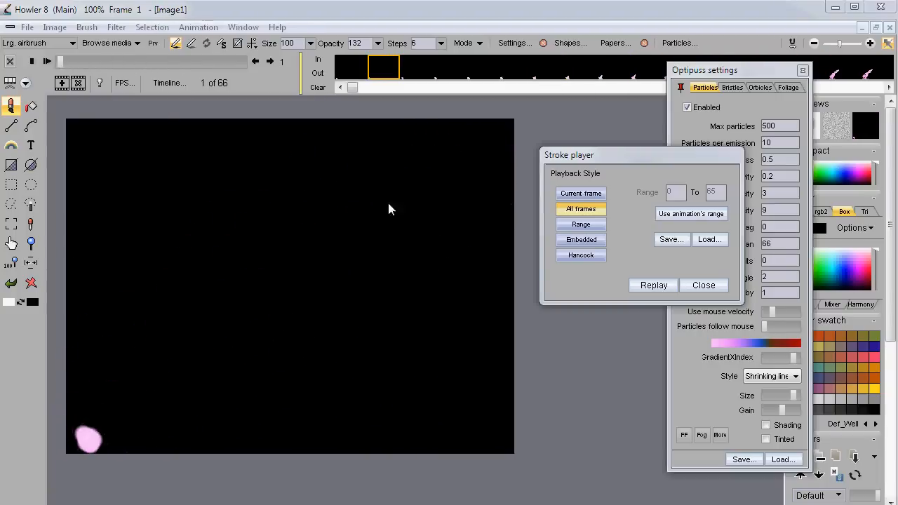
left_click_drag(70, 62, 43, 62)
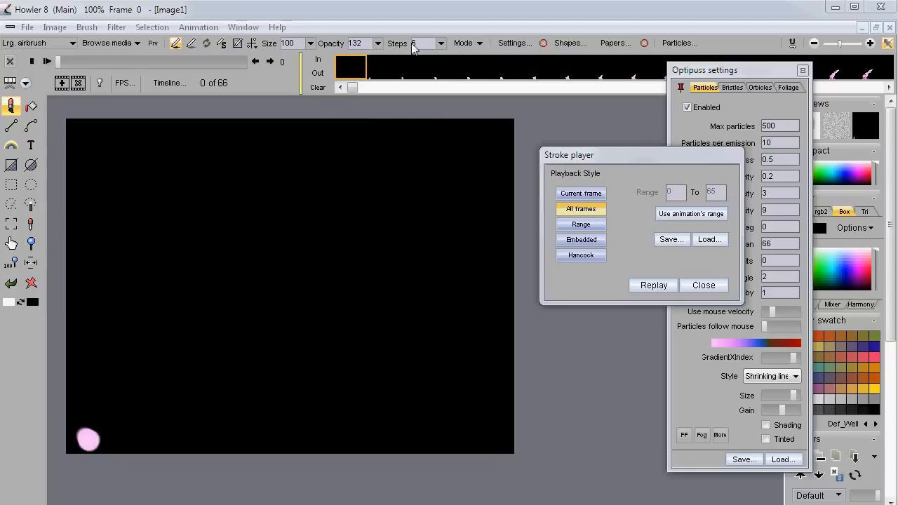
Step: Lower the particle size in the Optipuss settings to about mid-range, keeping the Shrinking lines style
left_click(310, 44)
left_click_drag(309, 61, 283, 65)
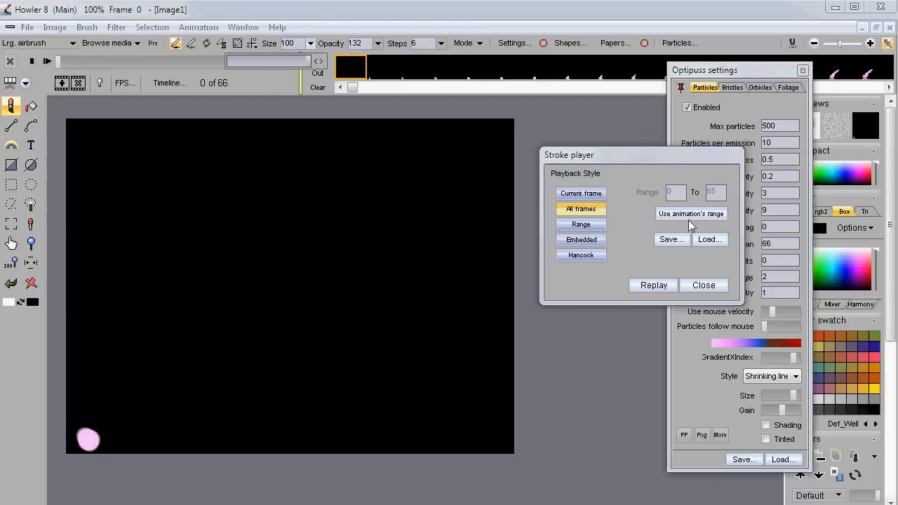
left_click_drag(672, 152, 608, 91)
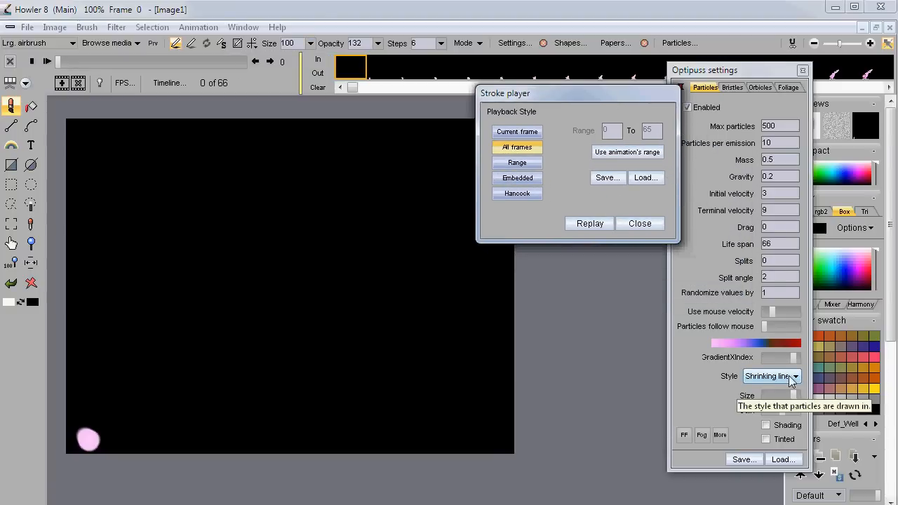
left_click(790, 376)
left_click(789, 377)
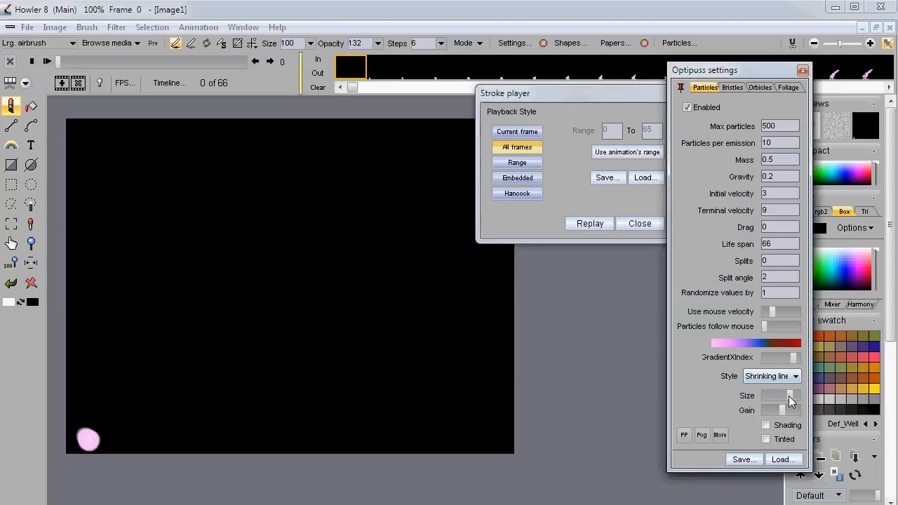
left_click_drag(792, 395, 783, 405)
left_click(782, 409)
Step: Pin the Optipuss settings, open the Brush settings, and arrange both with the Stroke player so their controls stay visible
left_click_drag(716, 70, 754, 84)
left_click(719, 103)
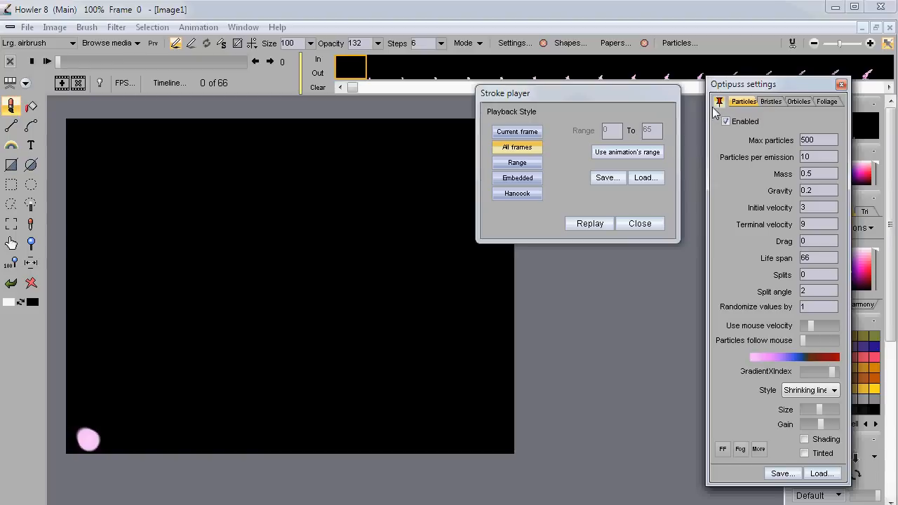
left_click(509, 42)
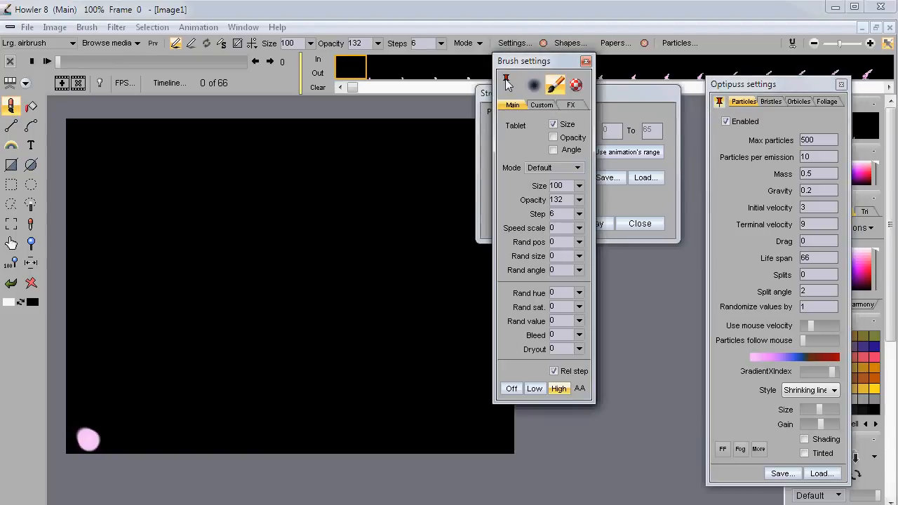
mouse_move(558, 61)
left_mouse_down()
mouse_move(589, 130)
mouse_move(666, 130)
mouse_move(655, 134)
left_mouse_up()
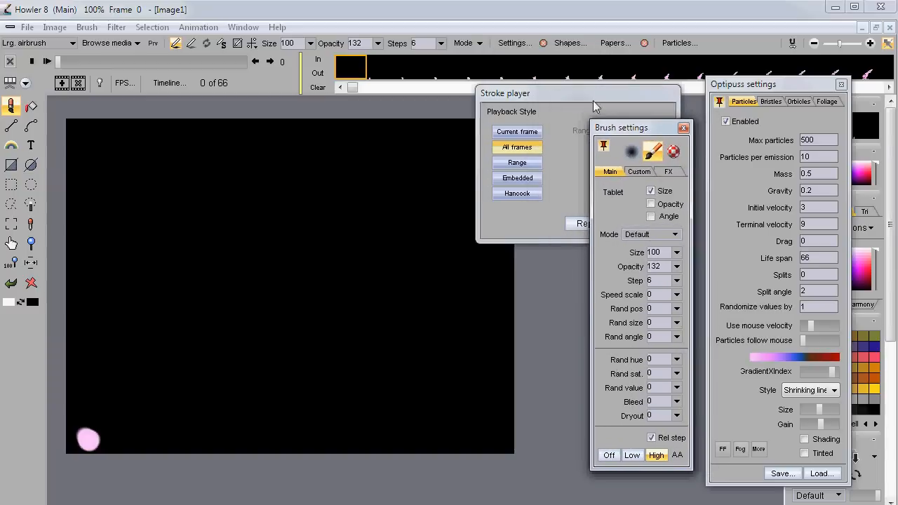
mouse_move(573, 91)
left_mouse_down()
mouse_move(444, 313)
mouse_move(445, 341)
left_mouse_up()
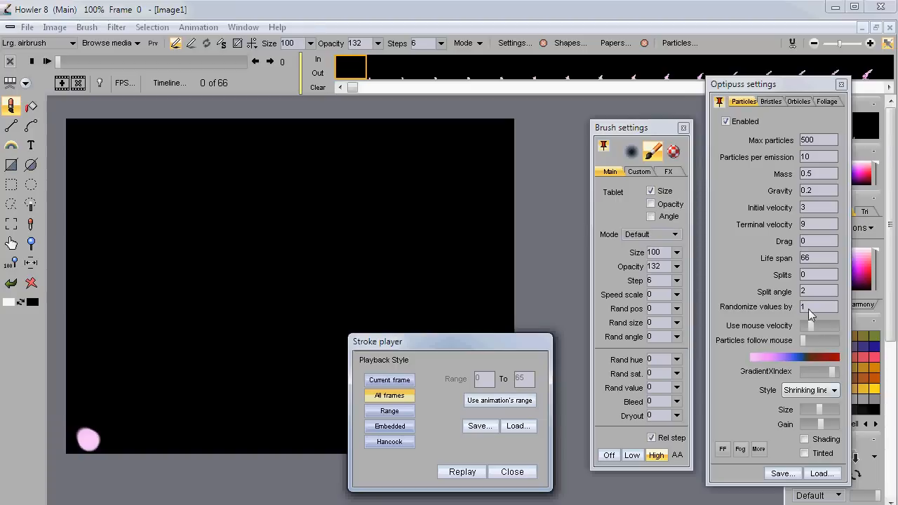
Step: Set the particle style to Nova and replay the recorded stroke across all frames
left_click(811, 391)
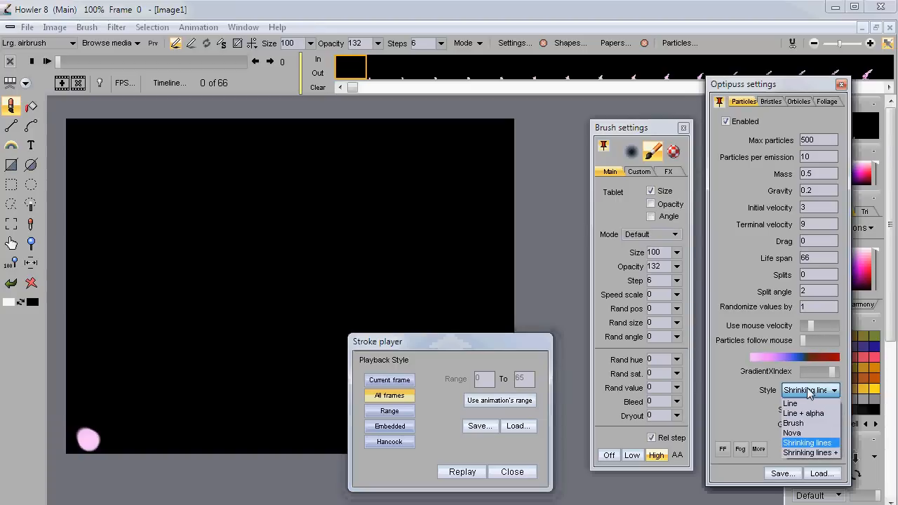
left_click(816, 437)
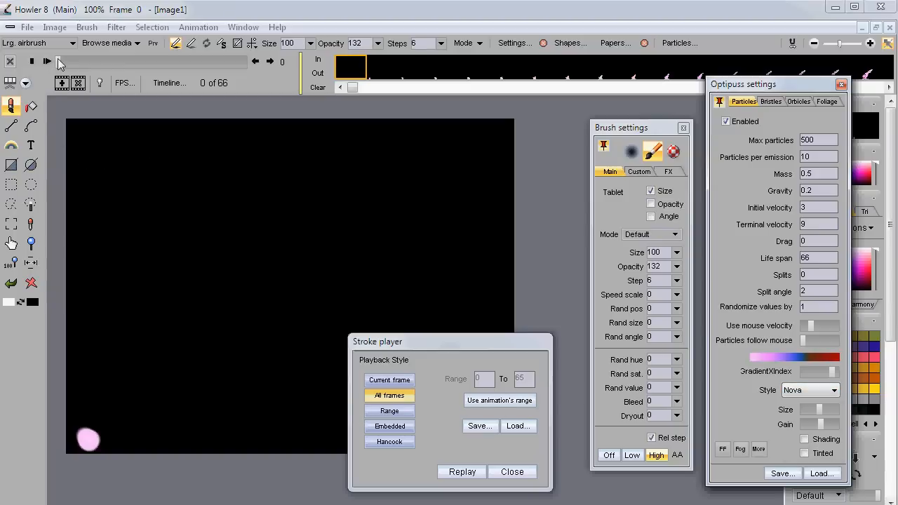
left_click(466, 475)
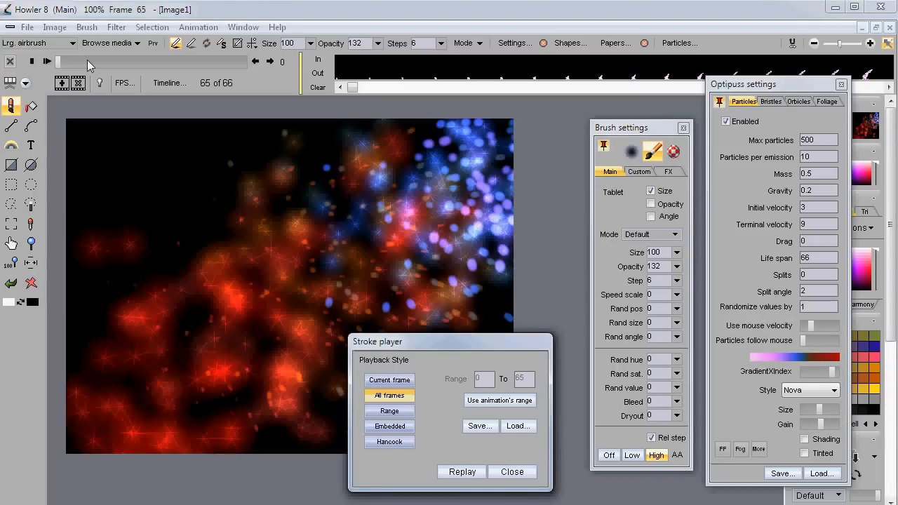
Step: Play the animation from the first frame to review the Nova particles, and stop the playback
left_click_drag(68, 62, 44, 66)
left_click(47, 61)
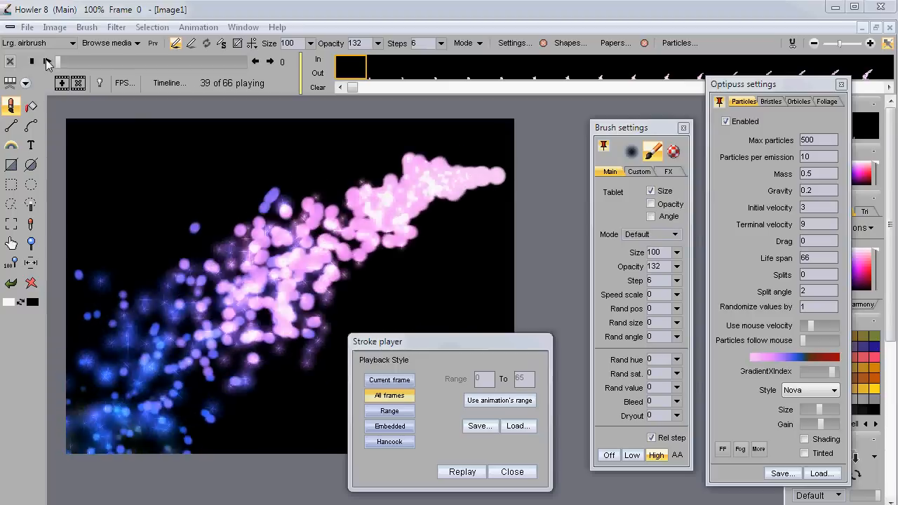
left_click(33, 62)
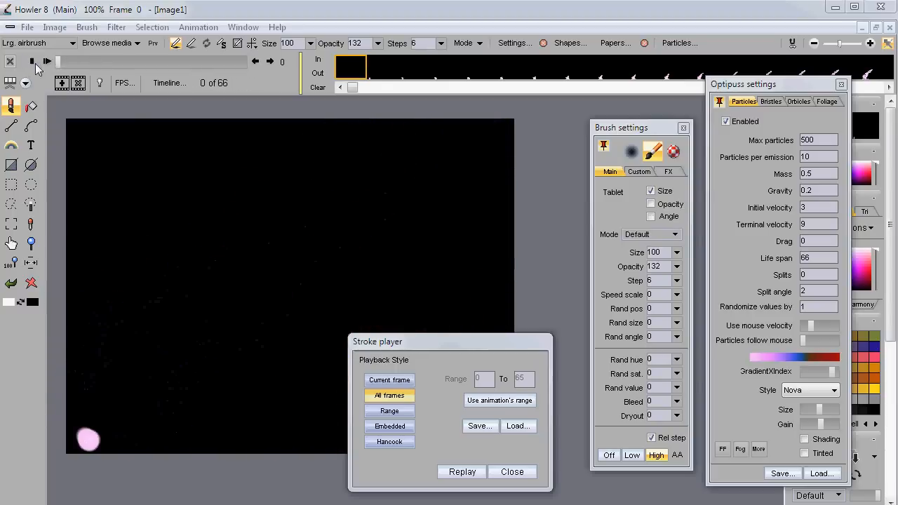
Step: Replay the Nova stroke over all frames once more, and play back the layered animation before stopping it
left_click(462, 472)
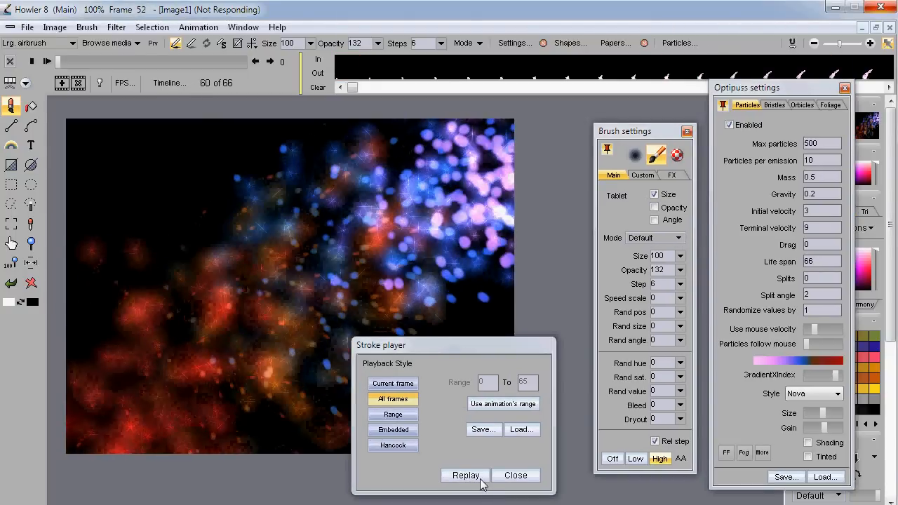
left_click(49, 60)
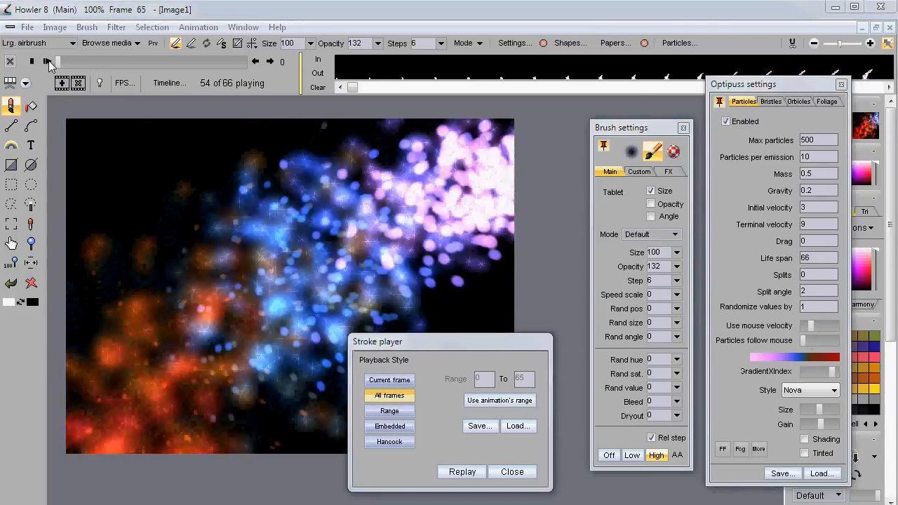
left_click(48, 60)
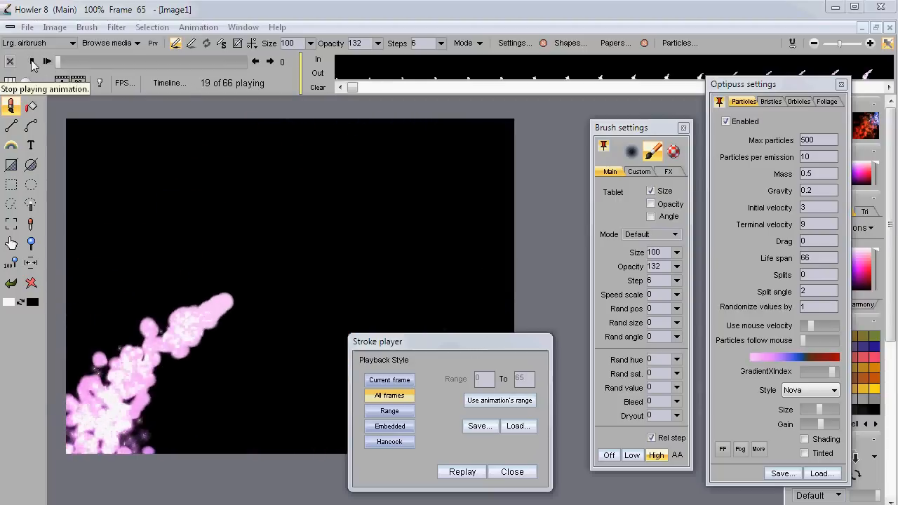
left_click(32, 62)
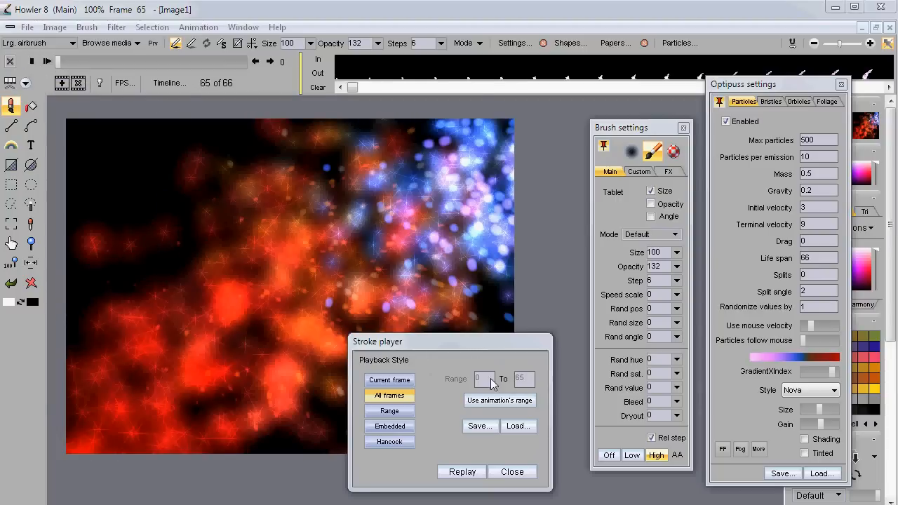
Step: Set the particle style to Brush and choose the Large airbrush preset
left_click(824, 390)
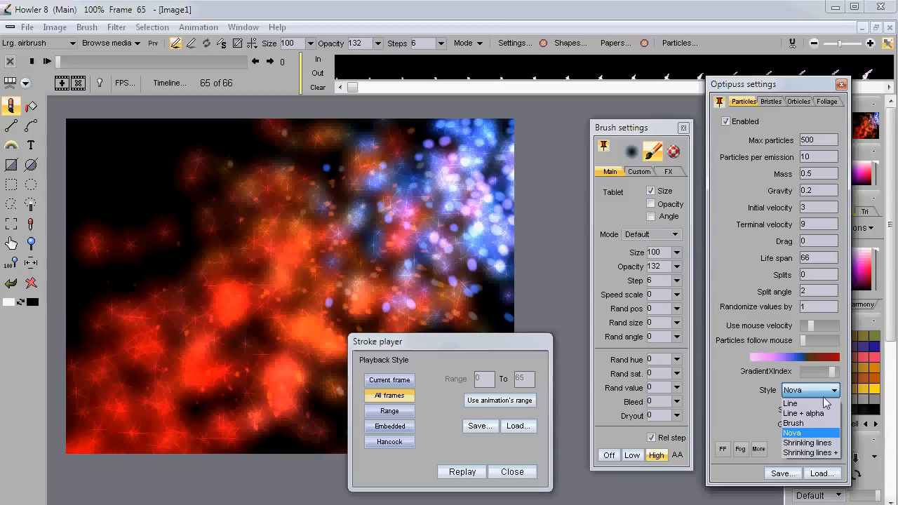
left_click(801, 424)
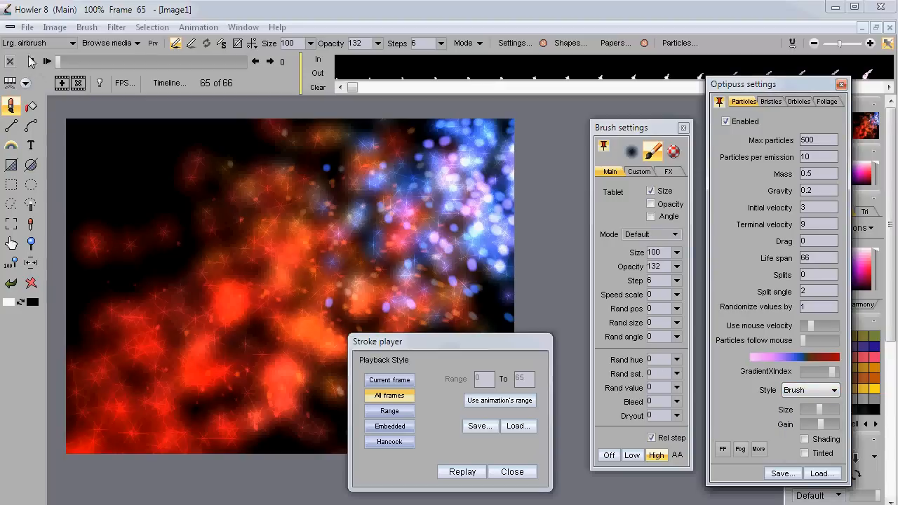
left_click(45, 44)
mouse_move(93, 69)
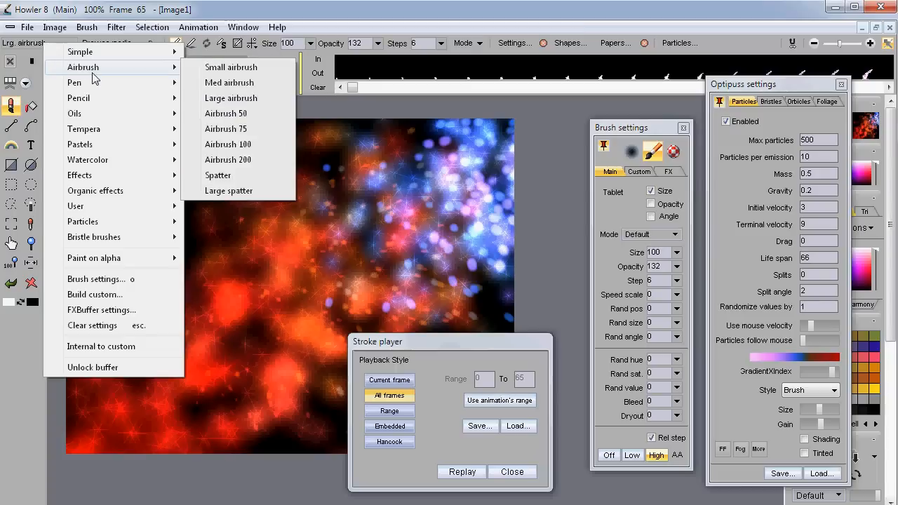
left_click(226, 98)
Step: Paint a freehand stroke with the plain large airbrush over the fireworks, and clear all frames of the animation
mouse_move(195, 294)
left_mouse_down()
mouse_move(312, 237)
mouse_move(424, 219)
mouse_move(222, 328)
mouse_move(194, 395)
mouse_move(240, 406)
left_mouse_up()
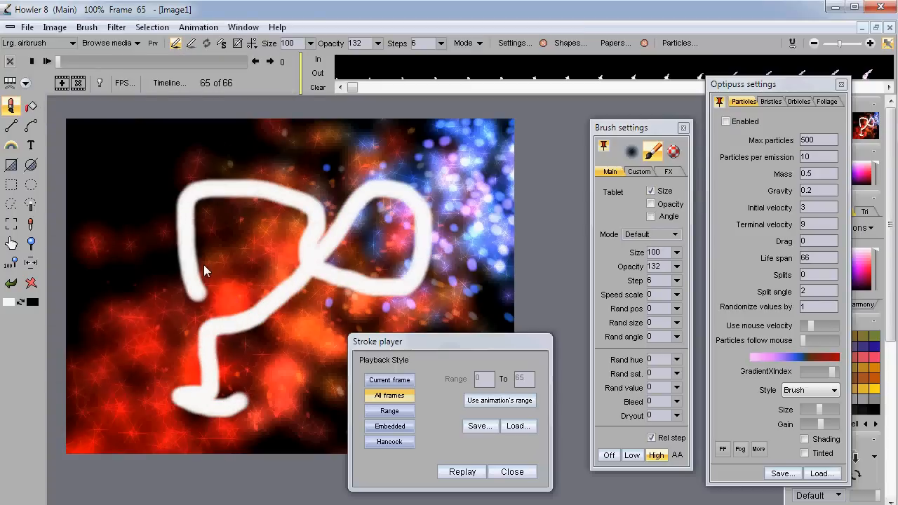
key("space")
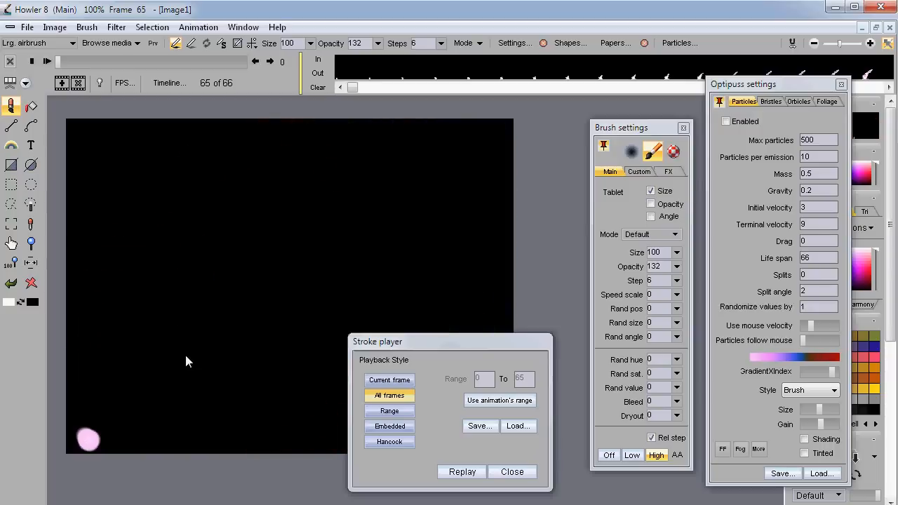
left_click(32, 285)
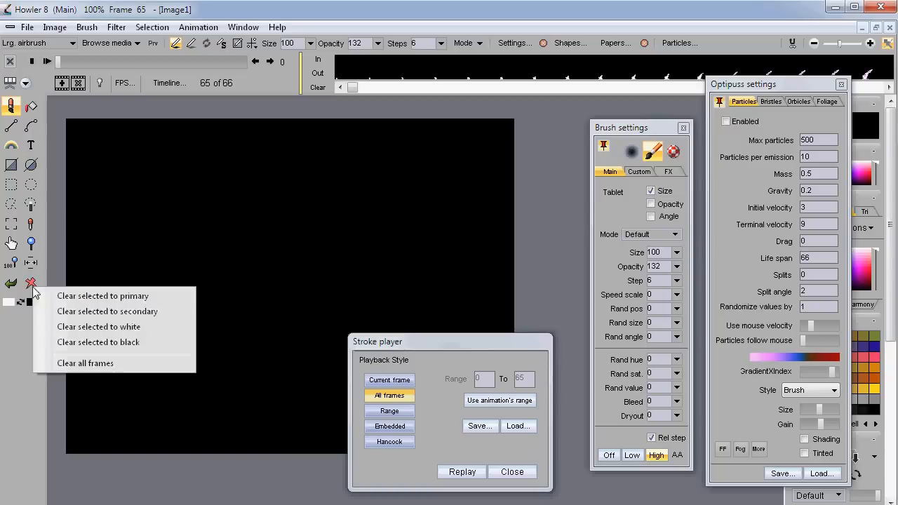
left_click(80, 363)
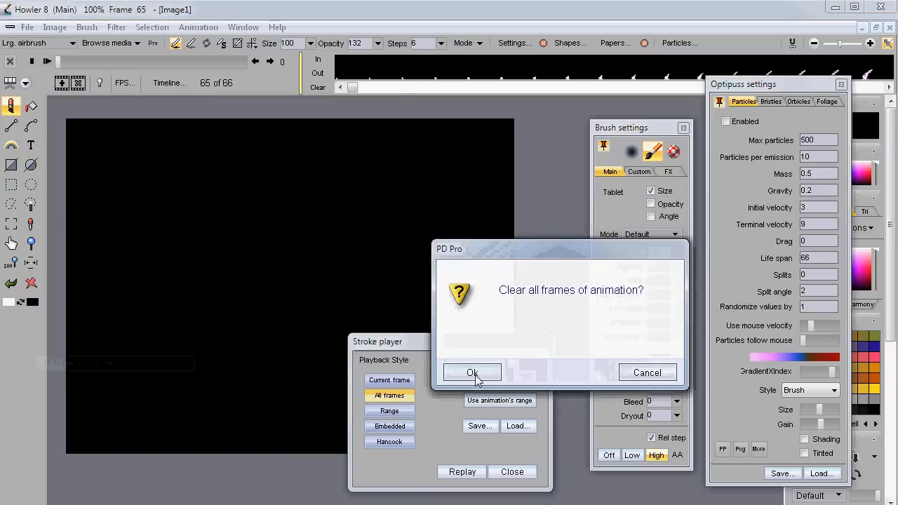
left_click(472, 372)
Step: Try two plain white airbrush strokes on the black frame, undoing each, and reposition the Stroke player
mouse_move(101, 429)
left_mouse_down()
mouse_move(174, 278)
mouse_move(305, 191)
mouse_move(410, 191)
mouse_move(459, 249)
left_mouse_up()
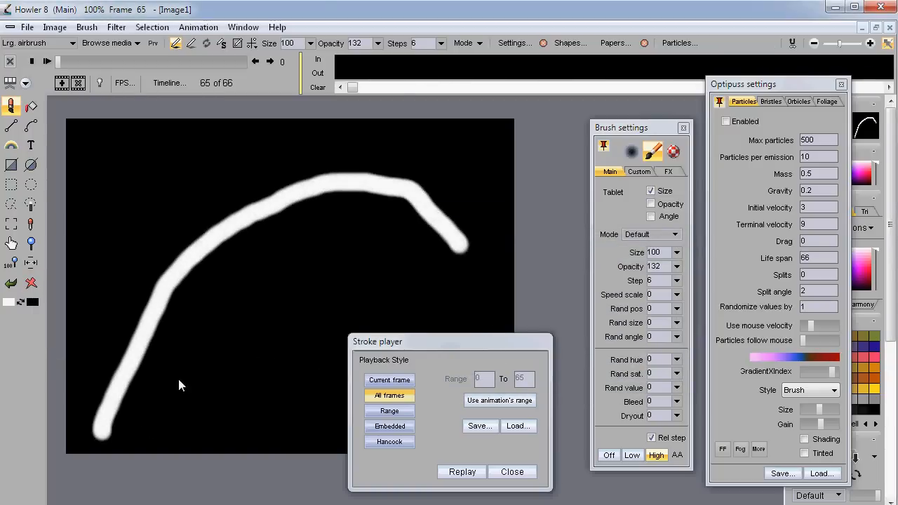
key("ctrl+z")
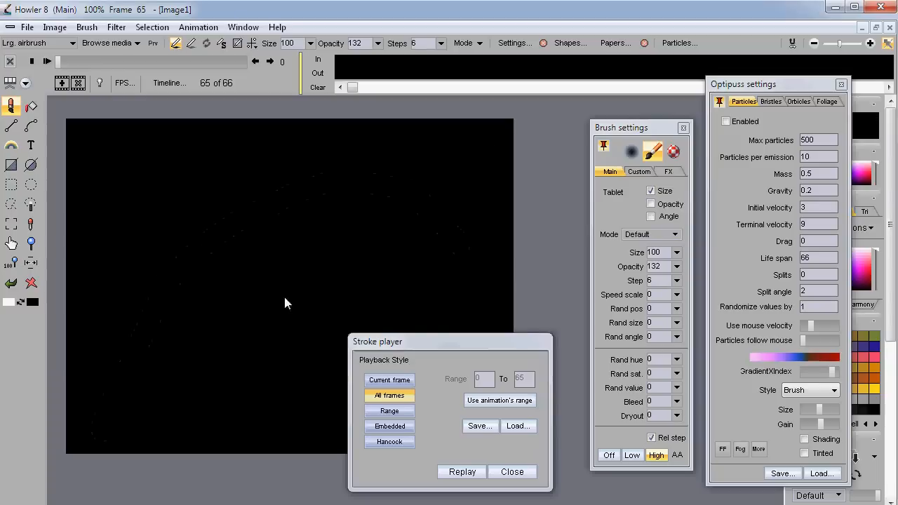
left_click_drag(459, 344, 658, 345)
mouse_move(86, 148)
left_mouse_down()
mouse_move(143, 169)
mouse_move(333, 304)
mouse_move(456, 422)
left_mouse_up()
mouse_move(681, 351)
left_mouse_down()
mouse_move(183, 348)
mouse_move(189, 327)
mouse_move(203, 347)
left_mouse_up()
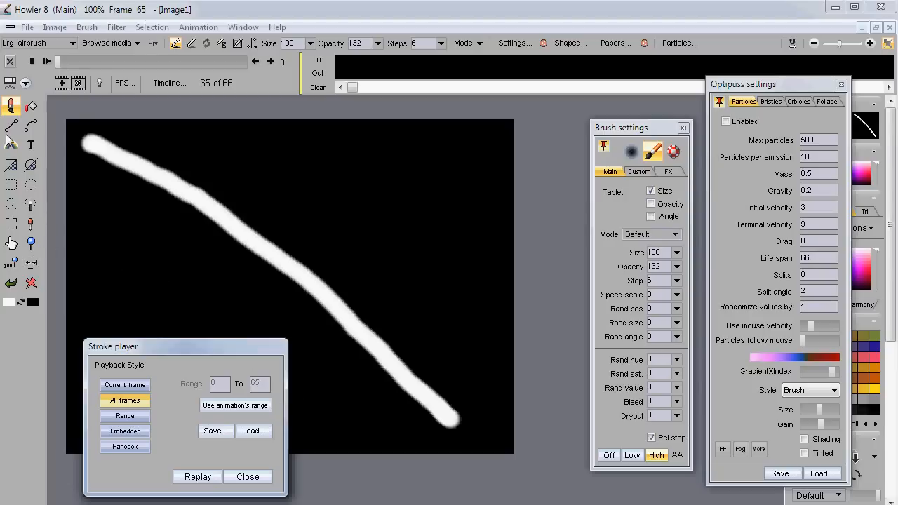
left_click(11, 283)
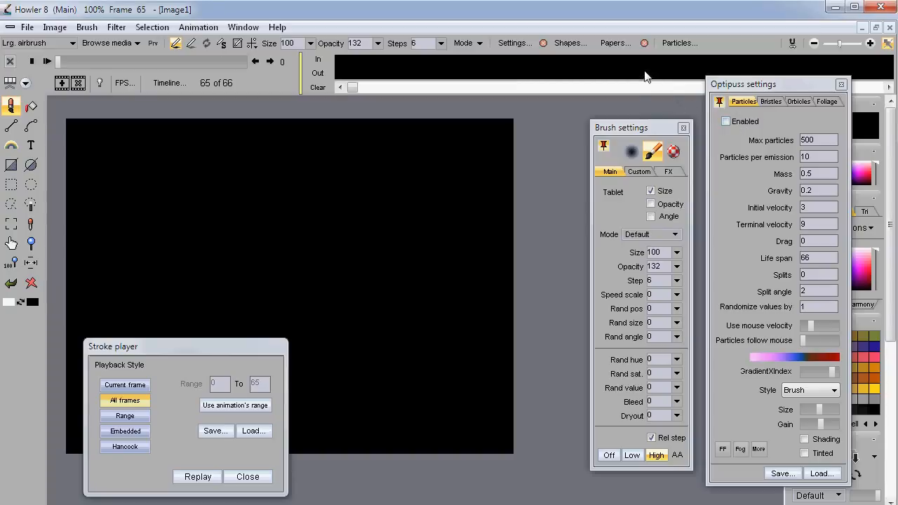
Step: Enable the particles and paint a Brush-style particle stroke across the canvas with the brush size at 100
left_click(747, 122)
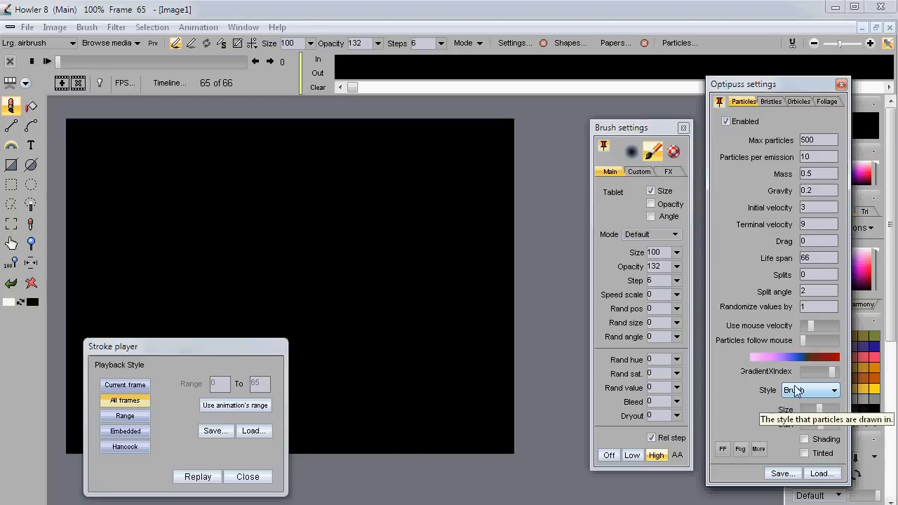
mouse_move(633, 129)
left_mouse_down()
mouse_move(621, 116)
mouse_move(634, 111)
left_mouse_up()
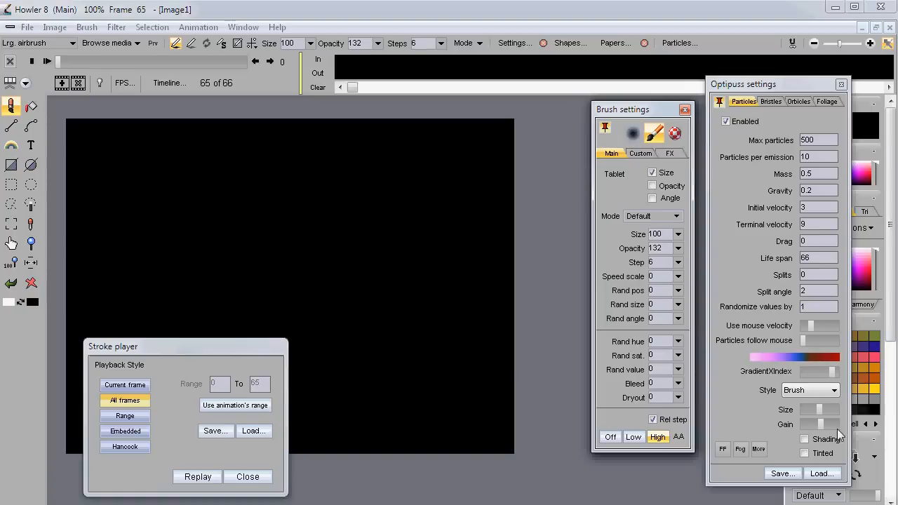
left_click(819, 413)
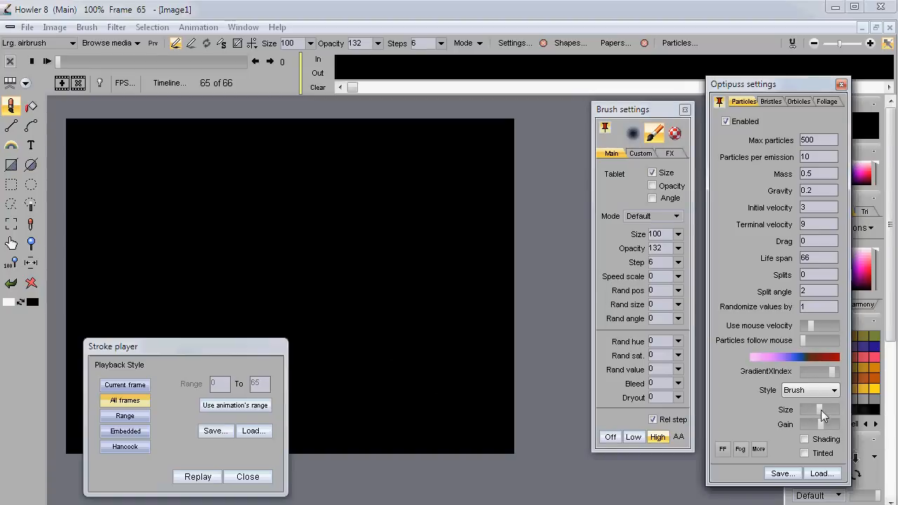
left_click(310, 43)
mouse_move(309, 60)
left_mouse_down()
mouse_move(250, 65)
mouse_move(261, 65)
left_mouse_up()
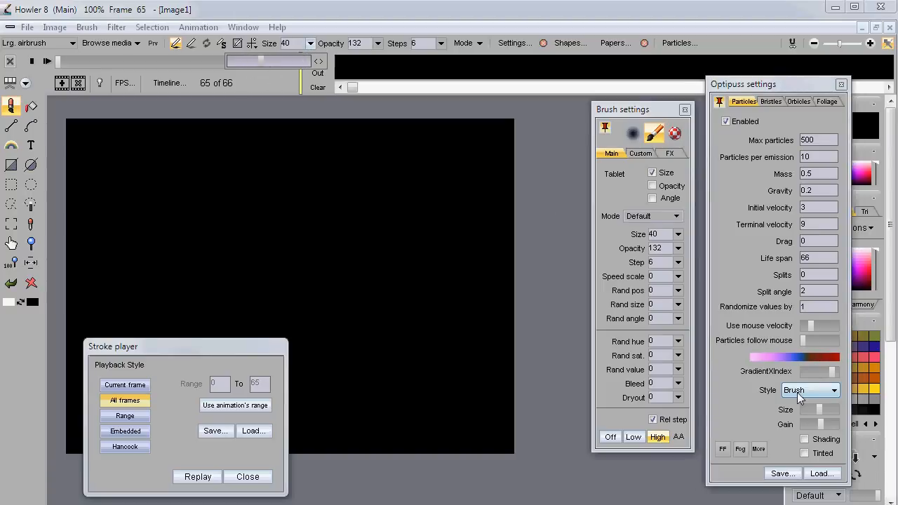
left_click_drag(271, 62, 309, 63)
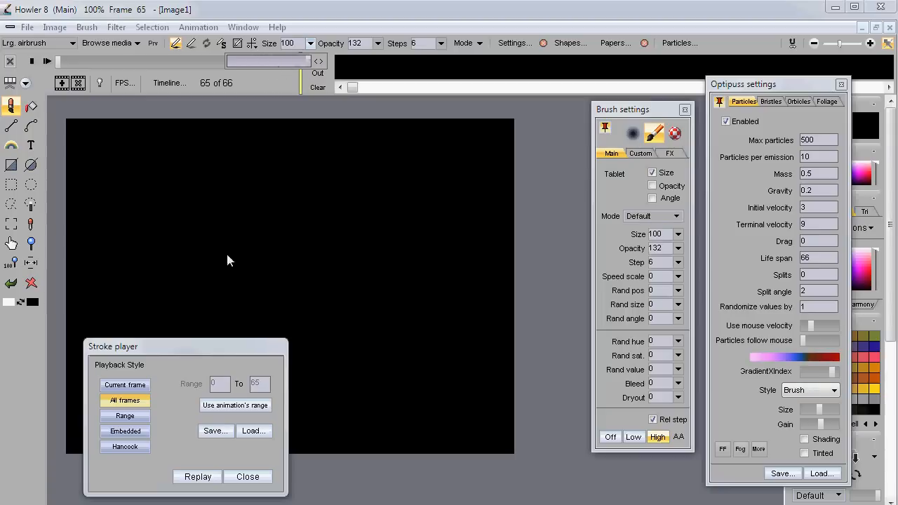
mouse_move(107, 300)
left_mouse_down()
mouse_move(199, 227)
mouse_move(331, 187)
mouse_move(429, 196)
mouse_move(572, 252)
left_mouse_up()
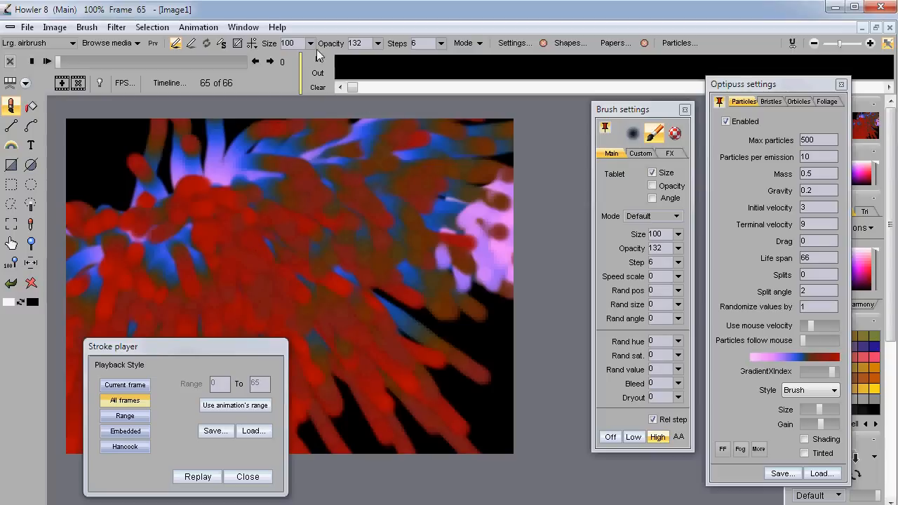
Step: Paint particle strokes across the canvas with brush sizes 8, 25 and 49 to compare their thickness
left_click_drag(310, 44, 235, 60)
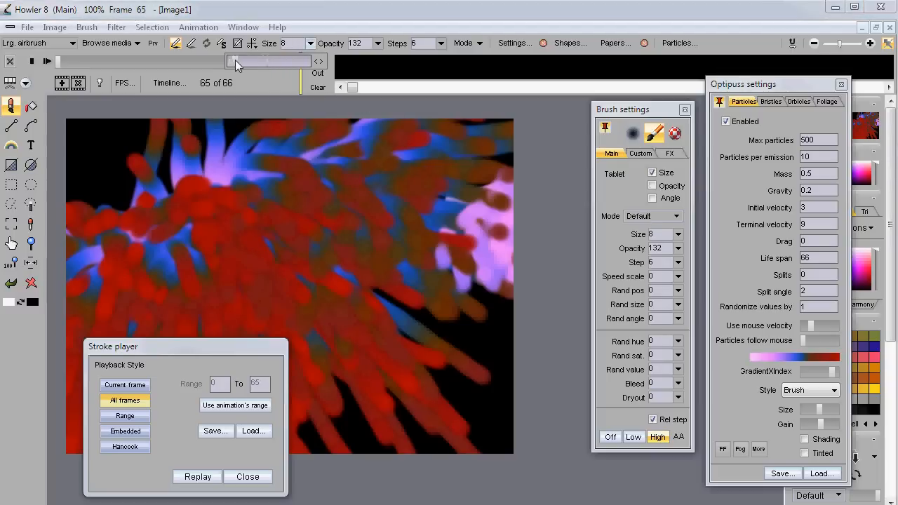
mouse_move(135, 259)
left_mouse_down()
mouse_move(230, 201)
mouse_move(332, 184)
mouse_move(454, 217)
left_mouse_up()
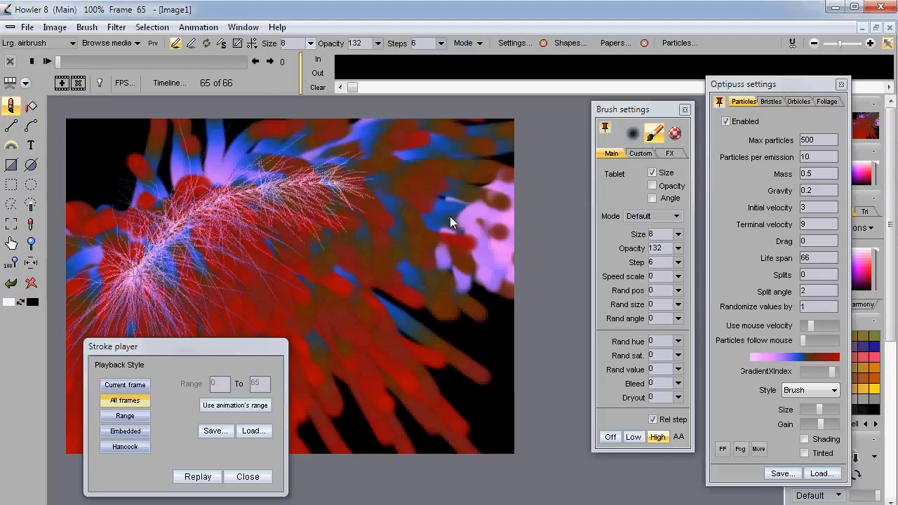
left_click_drag(308, 44, 251, 61)
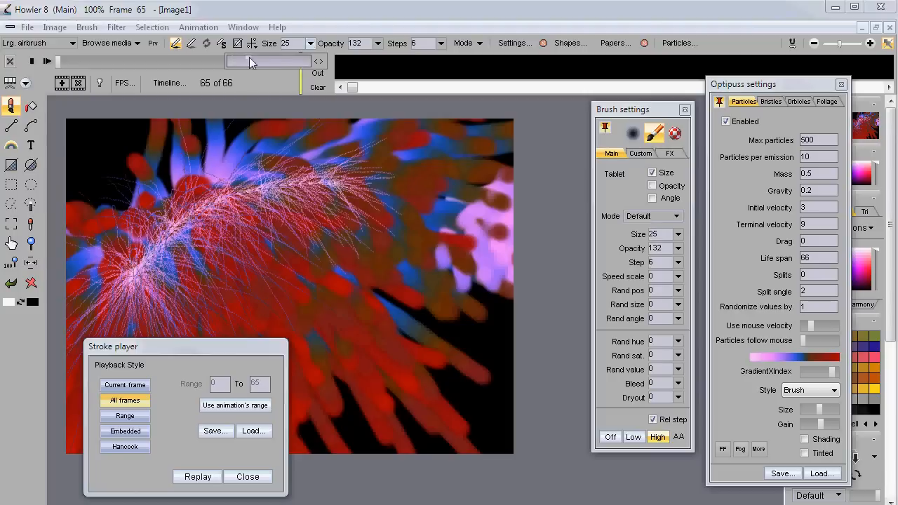
mouse_move(218, 240)
left_mouse_down()
mouse_move(354, 191)
mouse_move(467, 227)
mouse_move(502, 257)
left_mouse_up()
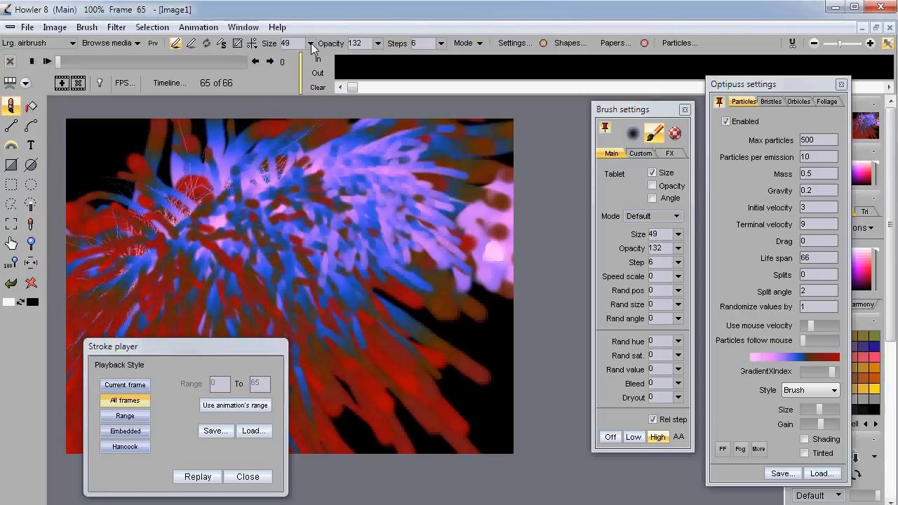
Step: Set the brush opacity to 11 and paint translucent particle strokes, clearing the canvas between them
left_click(832, 390)
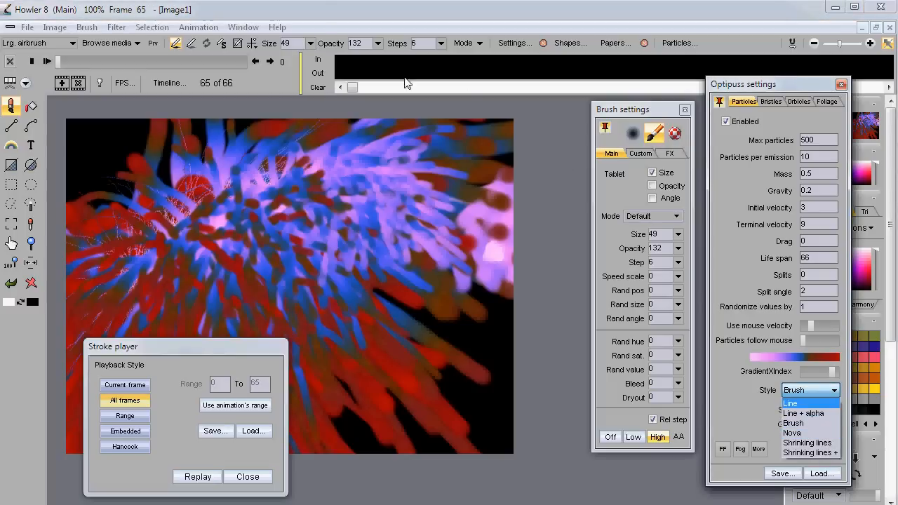
left_click(315, 18)
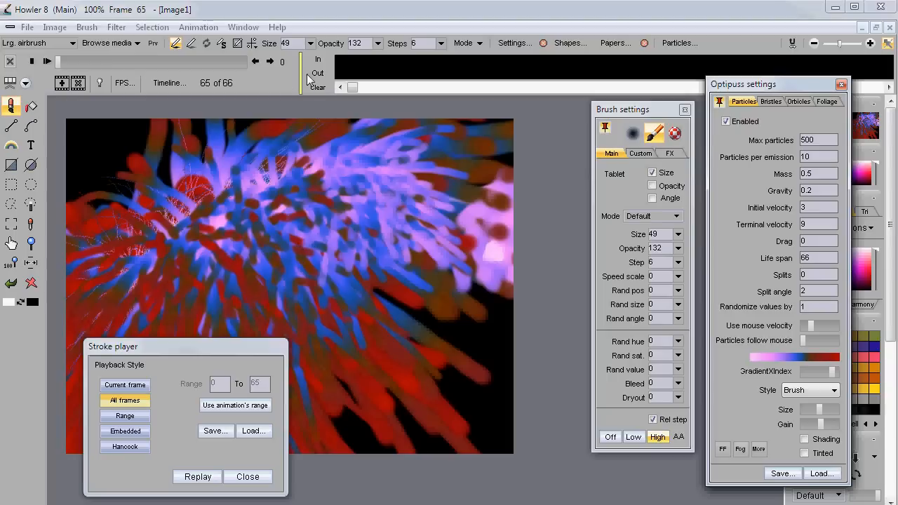
left_click(377, 42)
left_click_drag(307, 62, 299, 63)
mouse_move(160, 276)
left_mouse_down()
mouse_move(238, 205)
mouse_move(351, 190)
mouse_move(159, 242)
left_mouse_up()
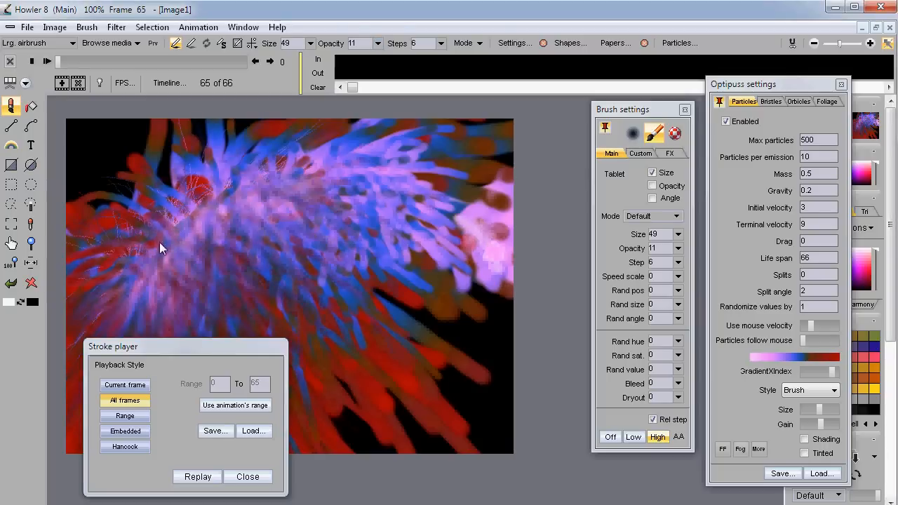
left_click(33, 281)
mouse_move(107, 304)
left_mouse_down()
mouse_move(149, 271)
mouse_move(310, 218)
mouse_move(413, 223)
mouse_move(538, 280)
mouse_move(423, 195)
left_mouse_up()
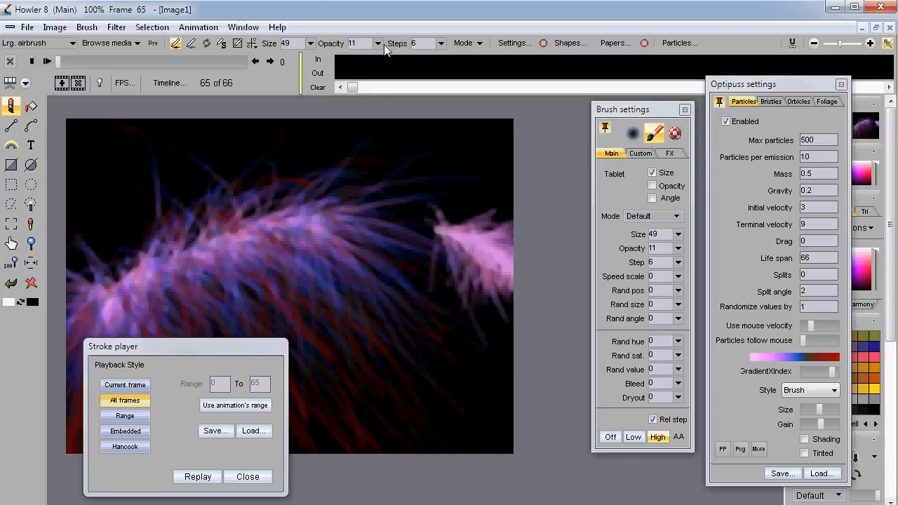
Step: Set the brush steps to 0 and paint a particle stroke over the upper half of the canvas
left_click(441, 43)
left_click_drag(380, 62, 359, 62)
mouse_move(123, 224)
left_mouse_down()
mouse_move(224, 177)
mouse_move(351, 180)
left_mouse_up()
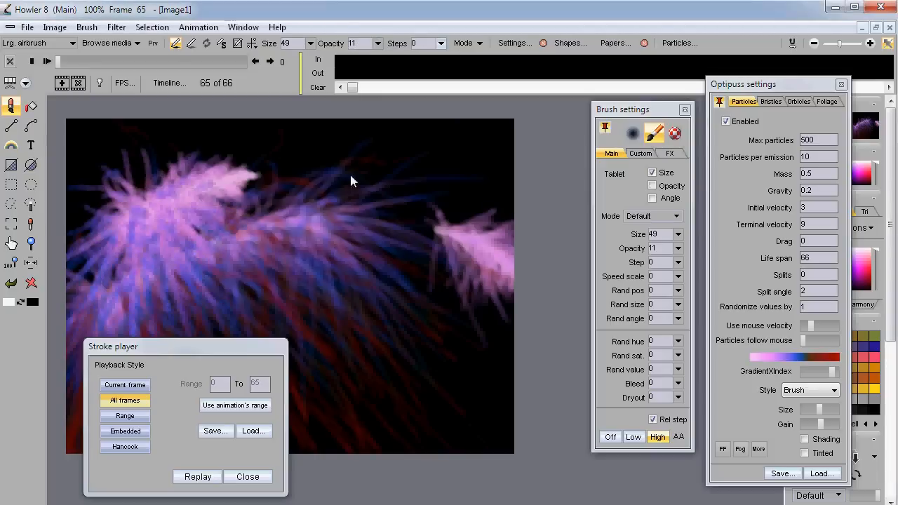
Step: Set the brush steps to 40, clear the canvas, and paint a more widely spaced particle stroke
left_click(440, 43)
left_click_drag(398, 61, 373, 69)
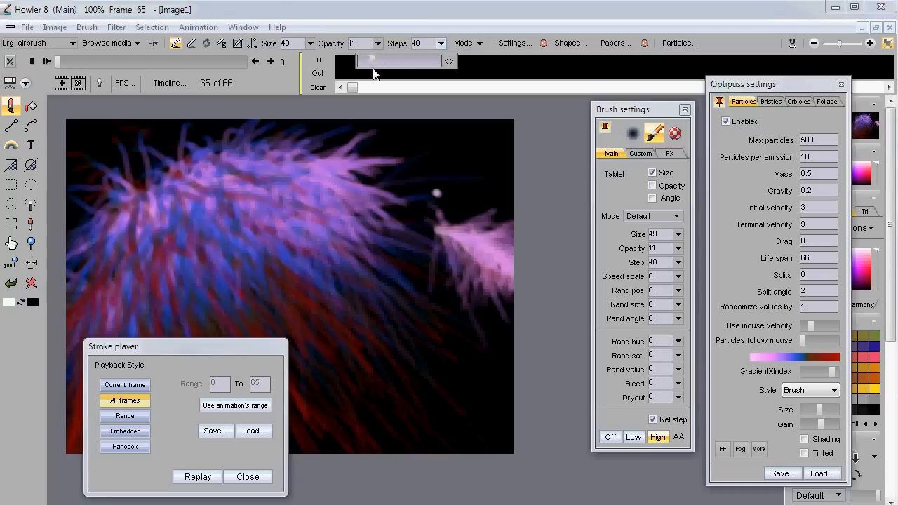
left_click(32, 283)
mouse_move(122, 311)
left_mouse_down()
mouse_move(244, 228)
mouse_move(290, 208)
mouse_move(358, 194)
mouse_move(451, 202)
mouse_move(503, 231)
mouse_move(463, 236)
left_mouse_up()
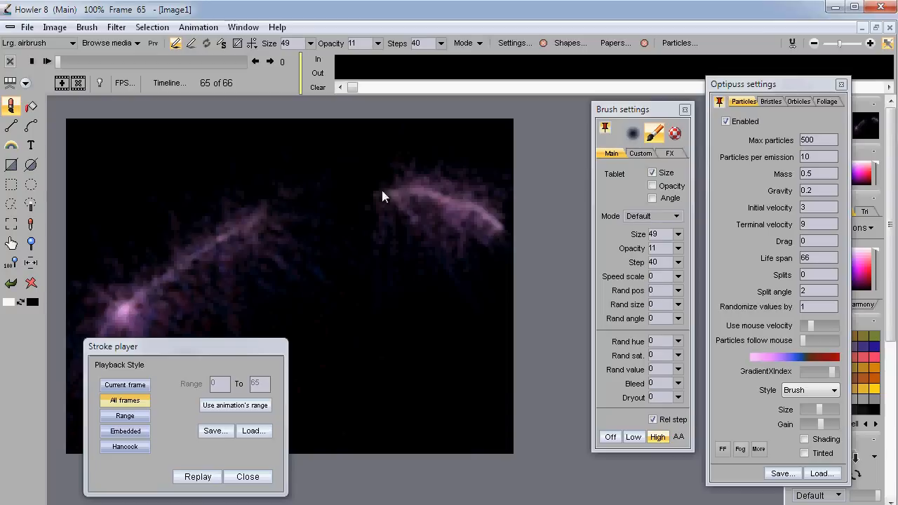
Step: Set the particles per emission to 5 and the brush steps to 15
double_click(814, 140)
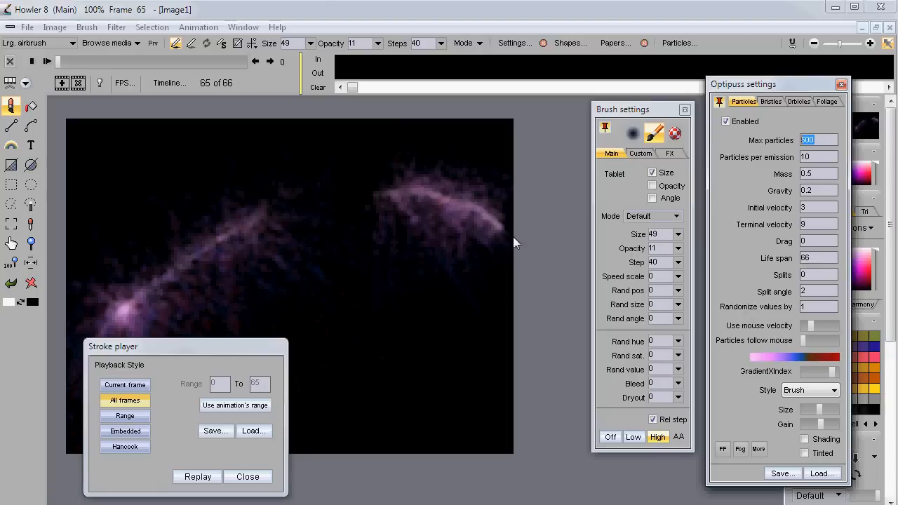
left_click(810, 158)
left_click(821, 141)
left_click(819, 156)
type("5")
left_click(377, 42)
left_click_drag(373, 62, 367, 64)
left_click(379, 44)
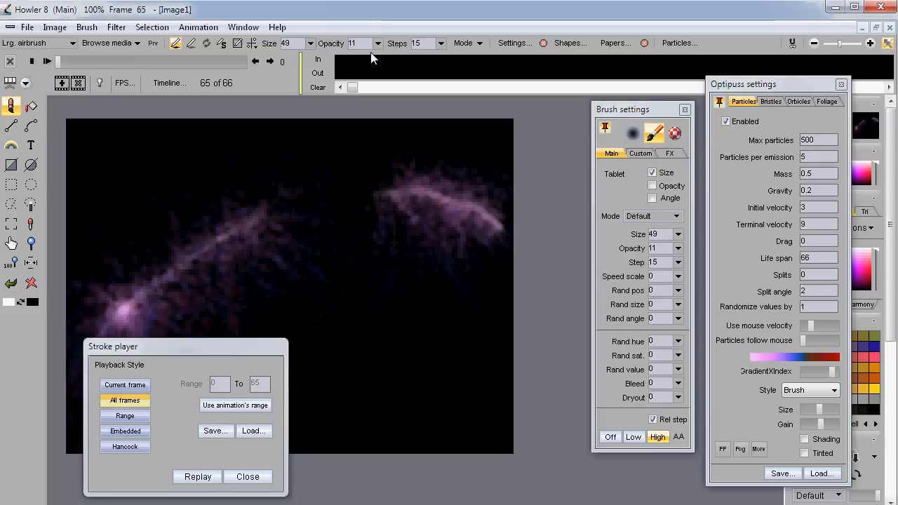
Step: Set the brush opacity to 162 and paint a particle stroke across the upper part of the canvas
left_click(377, 45)
left_click_drag(343, 61, 348, 61)
mouse_move(137, 281)
left_mouse_down()
mouse_move(193, 214)
mouse_move(298, 148)
mouse_move(410, 174)
mouse_move(314, 103)
left_mouse_up()
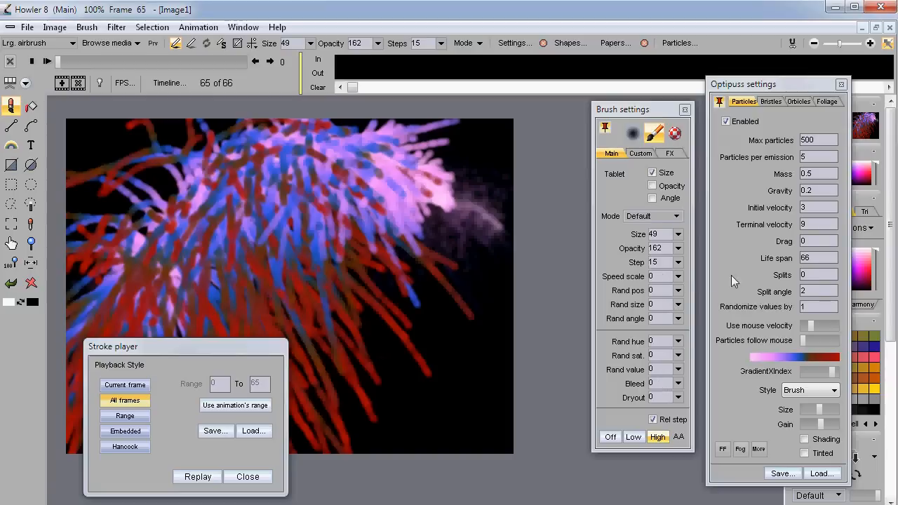
Step: Set the split angle and Randomize values by to 0, and paint a particle stroke over the lower canvas
left_click(812, 291)
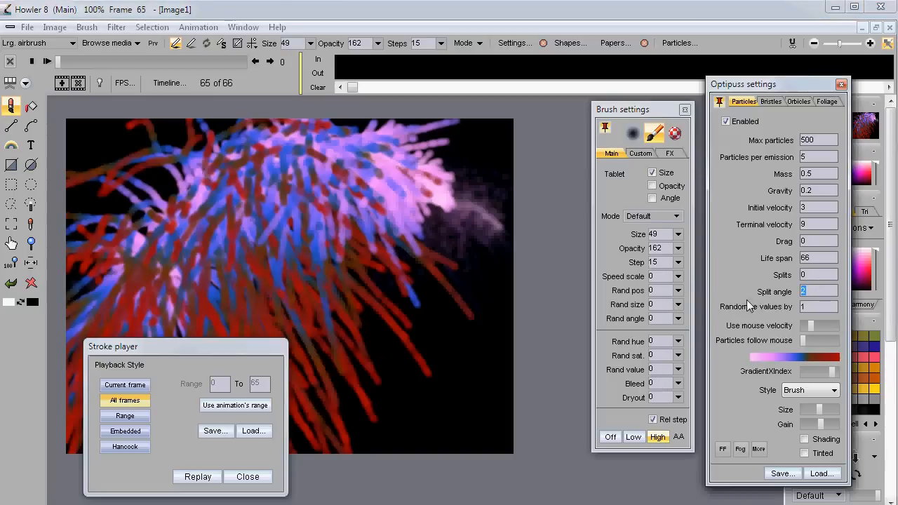
type("0")
left_click(819, 309)
type("0")
left_click_drag(394, 374, 273, 238)
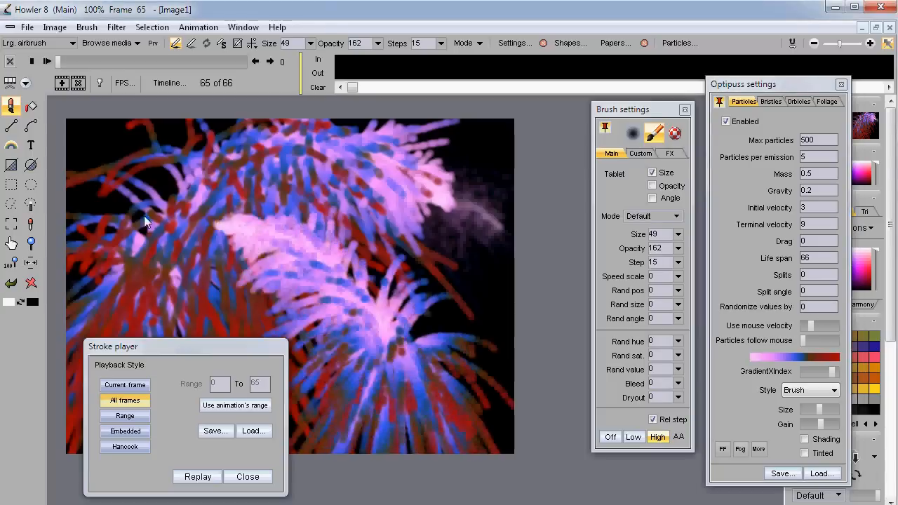
Step: Clear the canvas, move the Stroke player lower, and paint a rising particle stroke from lower left to upper right
left_click(31, 283)
left_click_drag(135, 346, 143, 435)
mouse_move(129, 361)
left_mouse_down()
mouse_move(180, 275)
mouse_move(265, 202)
mouse_move(306, 178)
mouse_move(354, 166)
mouse_move(389, 159)
mouse_move(427, 169)
left_mouse_up()
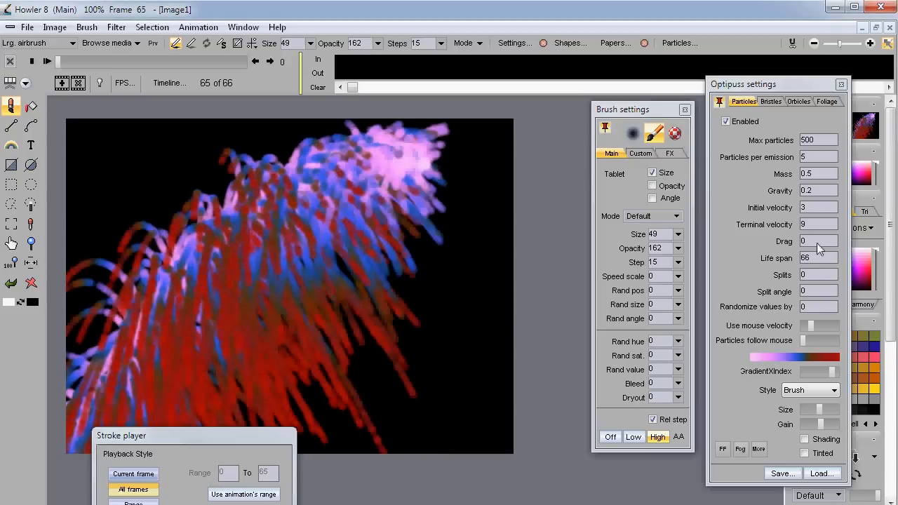
Step: Set the particle gravity to 0.1, clear the canvas, and paint arching particle strokes with the lighter gravity
left_click(827, 190)
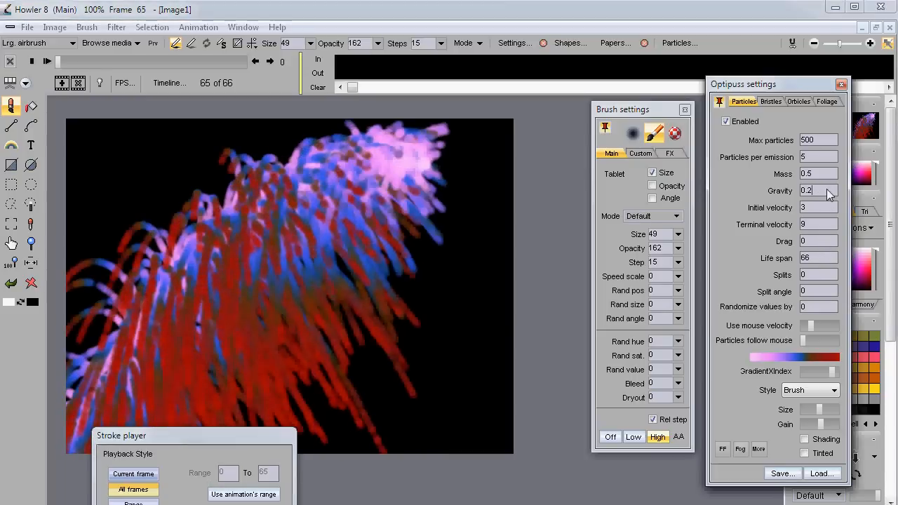
key("BackSpace")
type("1")
mouse_move(478, 381)
left_mouse_down()
mouse_move(402, 343)
mouse_move(348, 252)
mouse_move(284, 200)
mouse_move(221, 182)
mouse_move(145, 188)
mouse_move(56, 362)
mouse_move(105, 350)
mouse_move(183, 267)
mouse_move(286, 208)
mouse_move(336, 189)
mouse_move(494, 168)
left_mouse_up()
left_click(30, 284)
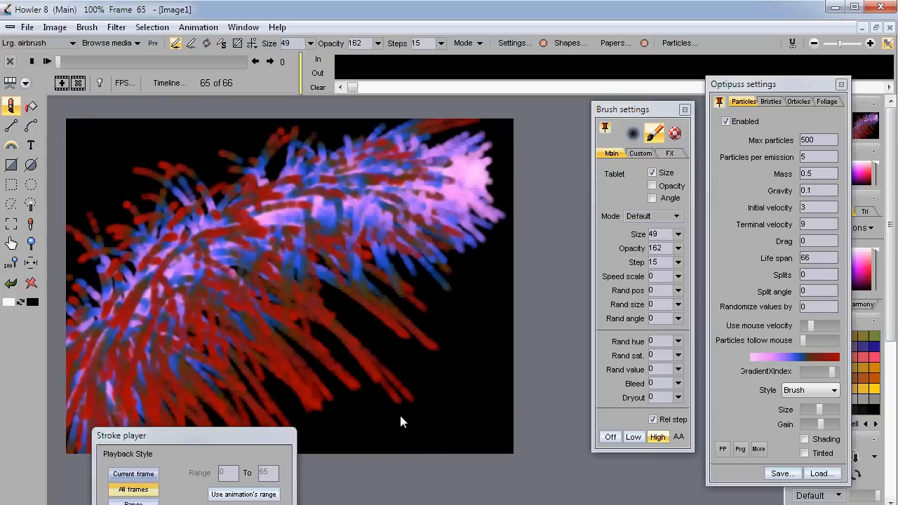
Step: Reshape the particle gradient's opacity curve so it stays full at the pink end and falls smoothly towards the red end
left_click(810, 356)
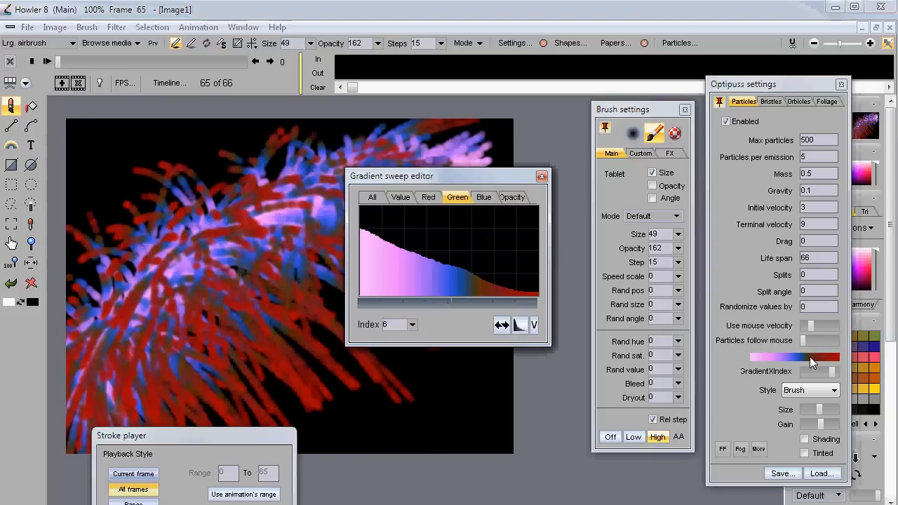
left_click(510, 197)
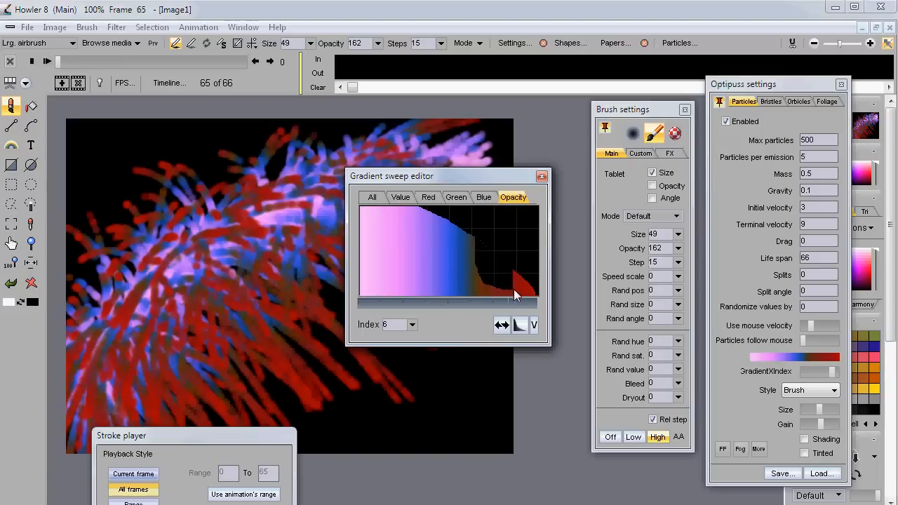
mouse_move(491, 289)
left_mouse_down()
mouse_move(451, 227)
mouse_move(424, 210)
left_mouse_up()
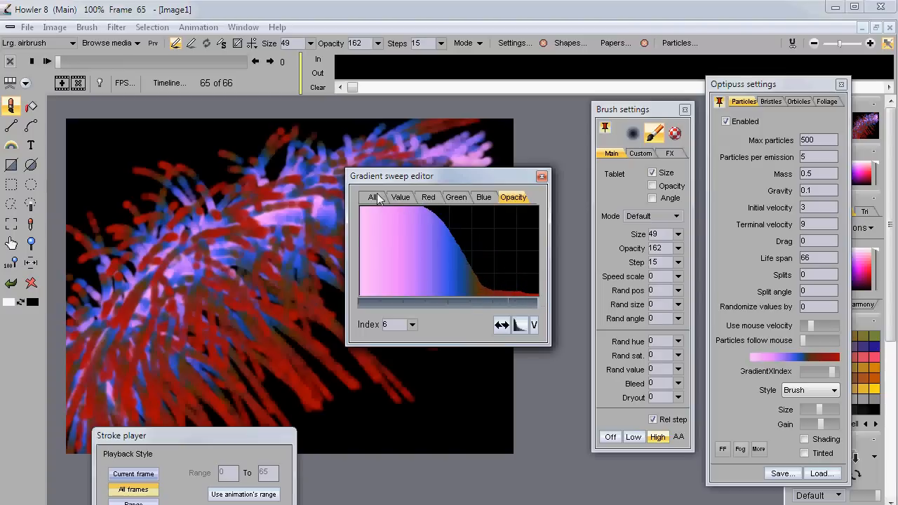
left_click(541, 176)
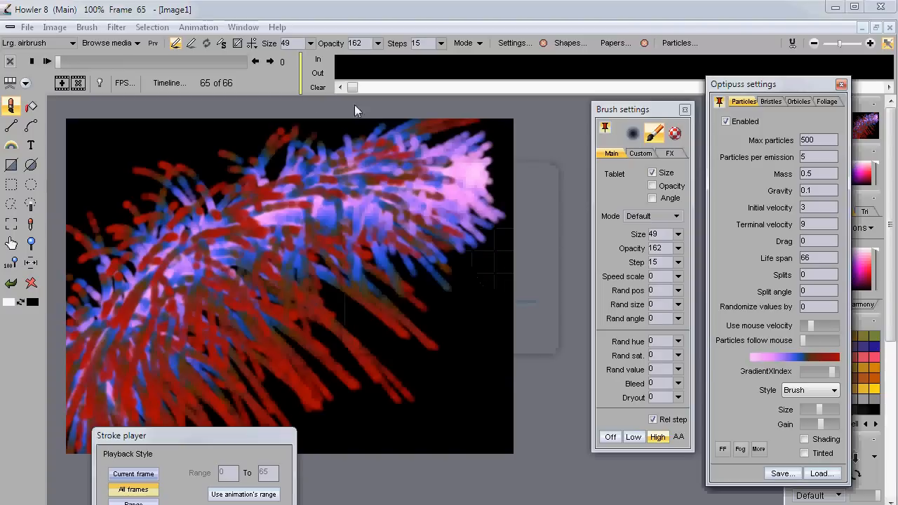
Step: Set the brush opacity to 63 and paint arching particle strokes, clearing the canvas between attempts
mouse_move(375, 43)
left_mouse_down()
mouse_move(330, 61)
mouse_move(297, 152)
left_mouse_up()
mouse_move(408, 388)
left_mouse_down()
mouse_move(326, 242)
mouse_move(190, 194)
mouse_move(139, 209)
mouse_move(36, 311)
left_mouse_up()
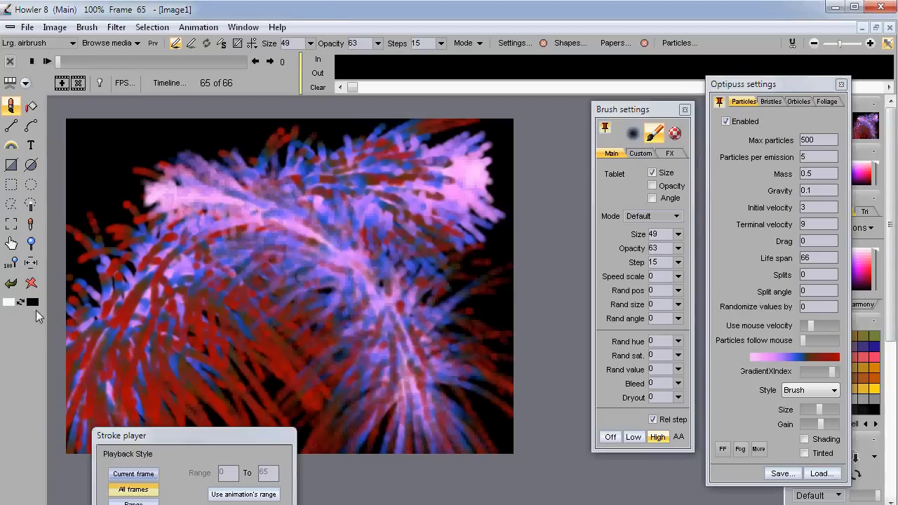
key("BackSpace")
mouse_move(91, 412)
left_mouse_down()
mouse_move(207, 245)
mouse_move(256, 200)
mouse_move(353, 157)
mouse_move(392, 151)
mouse_move(461, 172)
left_mouse_up()
mouse_move(509, 200)
left_mouse_down()
mouse_move(568, 308)
mouse_move(299, 353)
left_mouse_up()
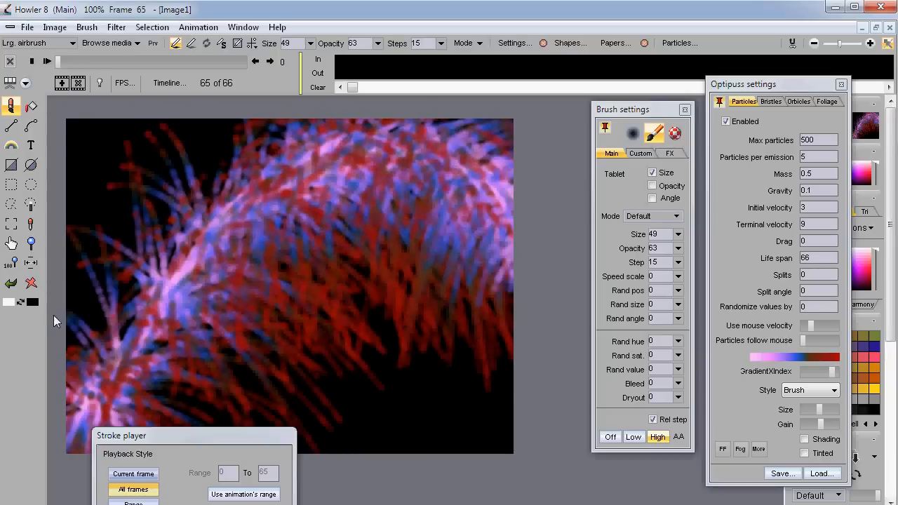
Step: Clear the canvas, paint one particle stroke arching from the lower left to the right edge, and undo it
left_click(35, 281)
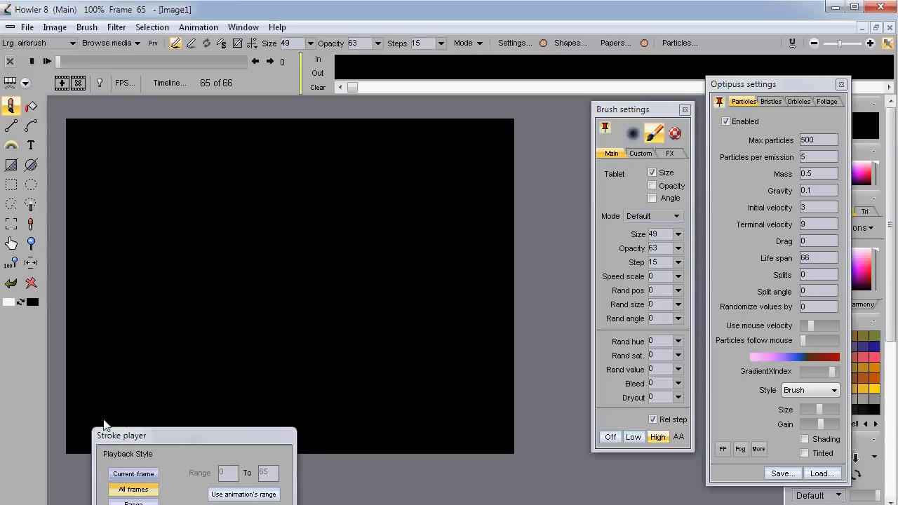
mouse_move(129, 369)
left_mouse_down()
mouse_move(208, 259)
mouse_move(273, 205)
mouse_move(331, 182)
mouse_move(416, 194)
mouse_move(458, 225)
mouse_move(505, 273)
mouse_move(543, 355)
left_mouse_up()
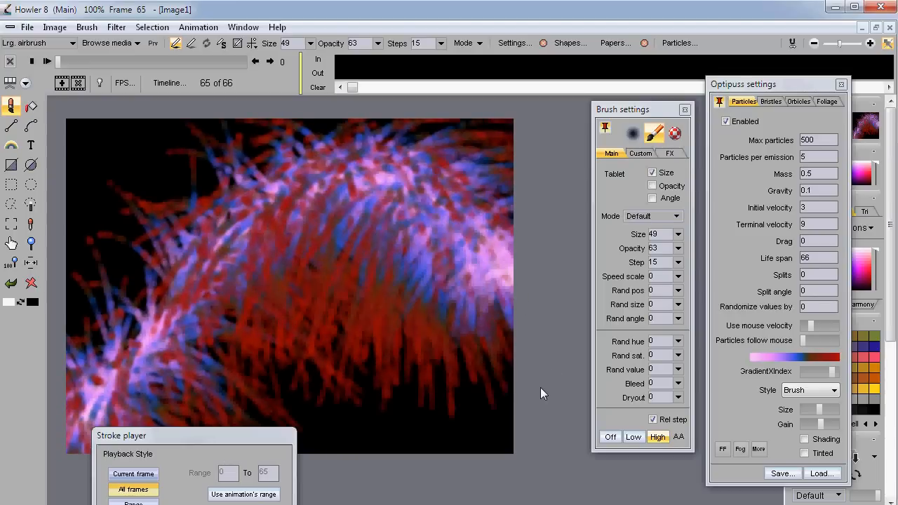
left_click(11, 285)
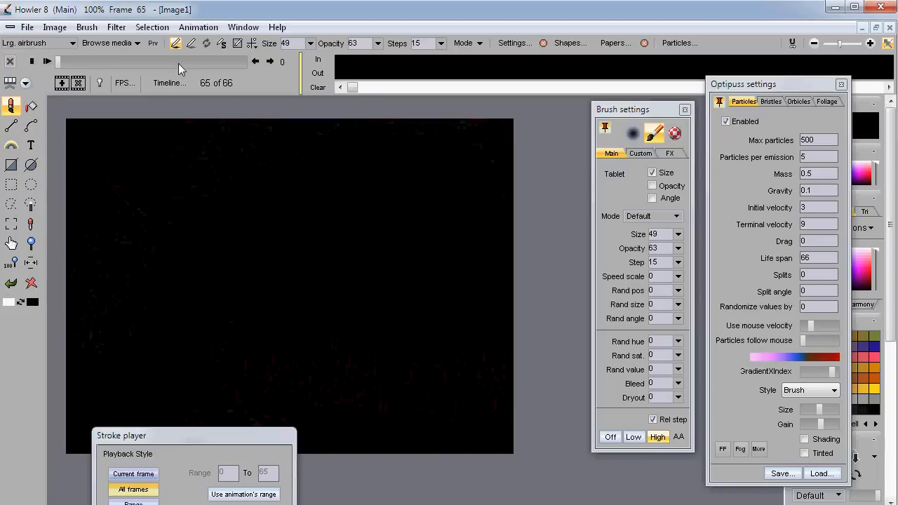
Step: Replay the last stroke over all frames with the Stroke player and preview the animation
left_click(200, 28)
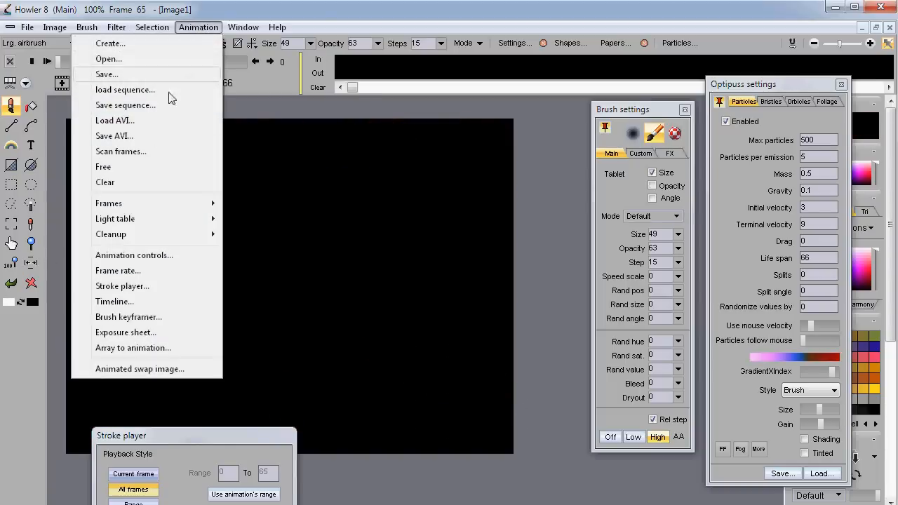
left_click(134, 286)
mouse_move(253, 430)
left_mouse_down()
mouse_move(421, 366)
mouse_move(622, 326)
mouse_move(600, 342)
mouse_move(569, 336)
mouse_move(521, 344)
left_mouse_up()
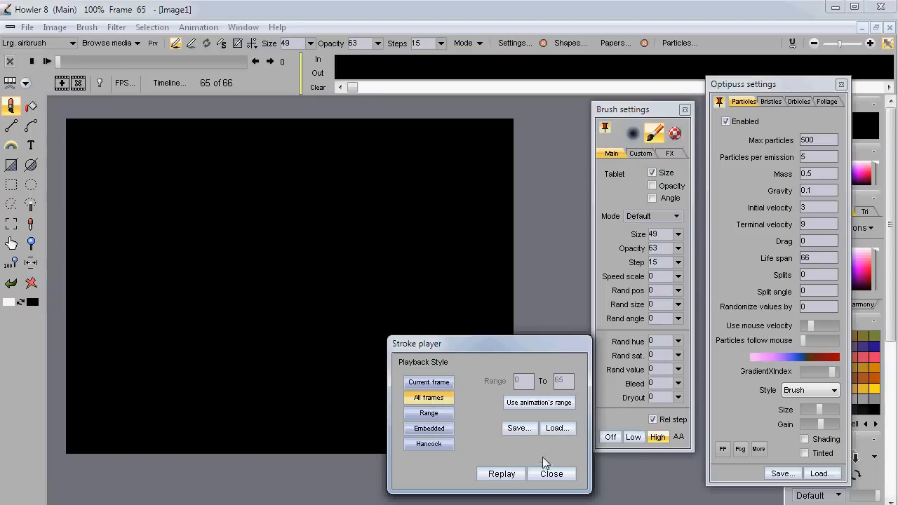
left_click(503, 475)
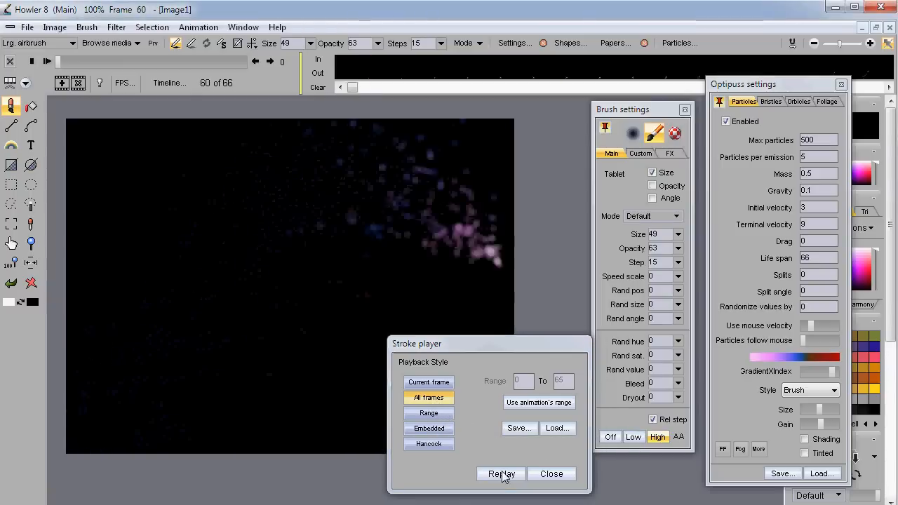
left_click(46, 62)
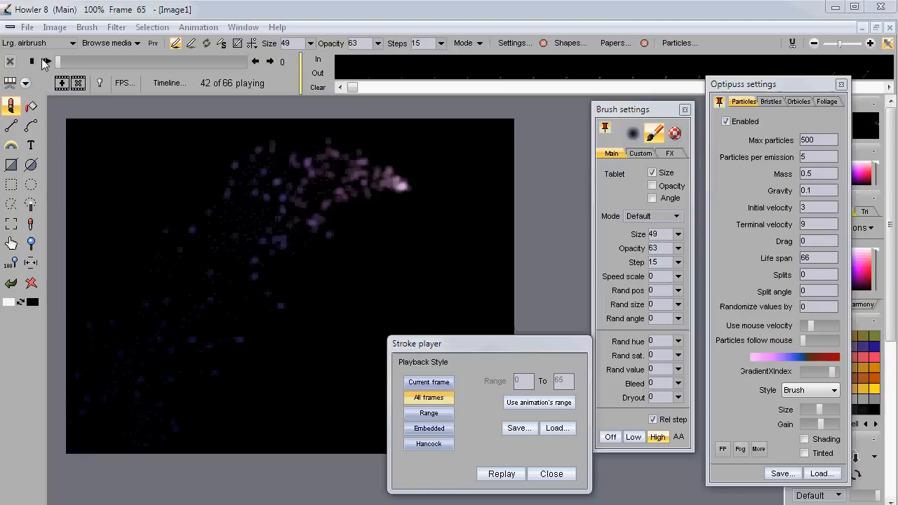
left_click(31, 62)
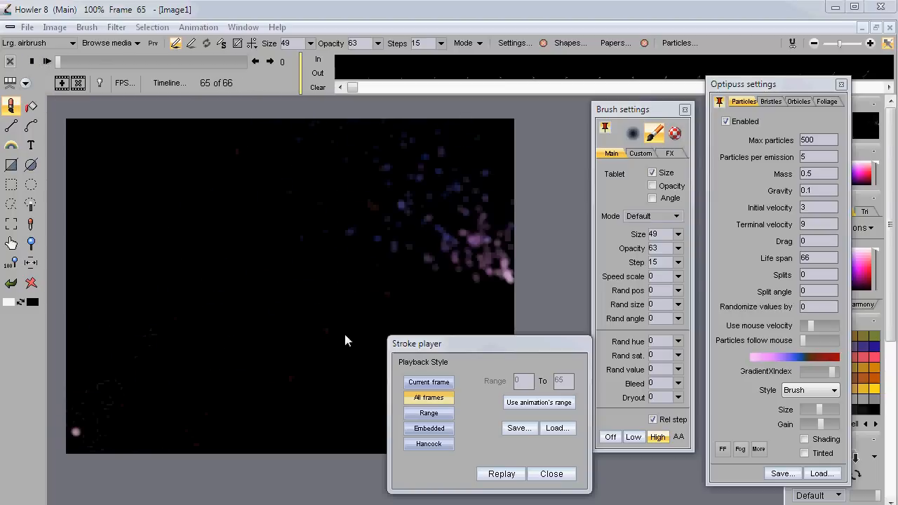
Step: Replay the same stroke over all frames three more times to build up the particles
left_click(502, 475)
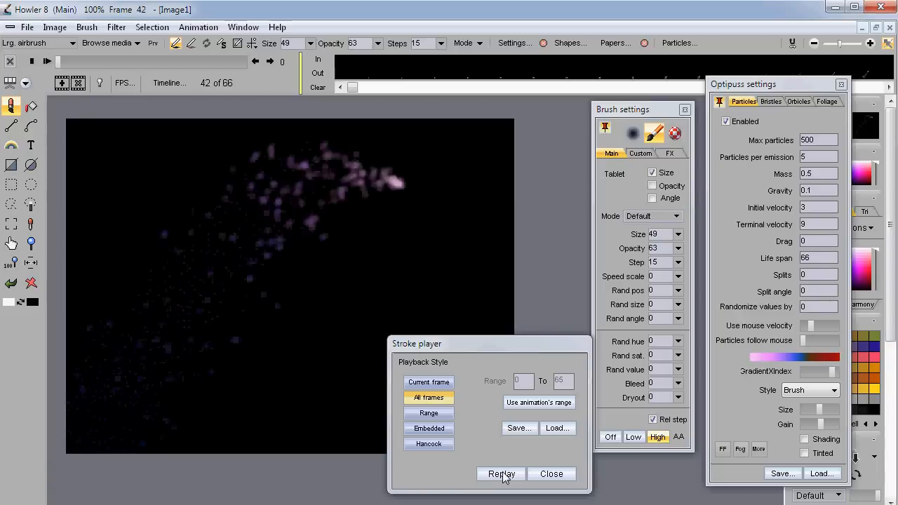
left_click(502, 477)
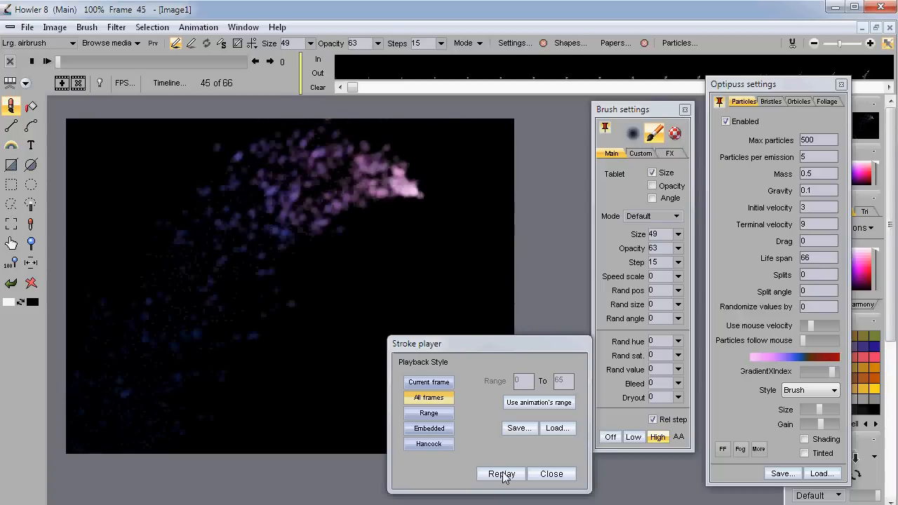
left_click(503, 478)
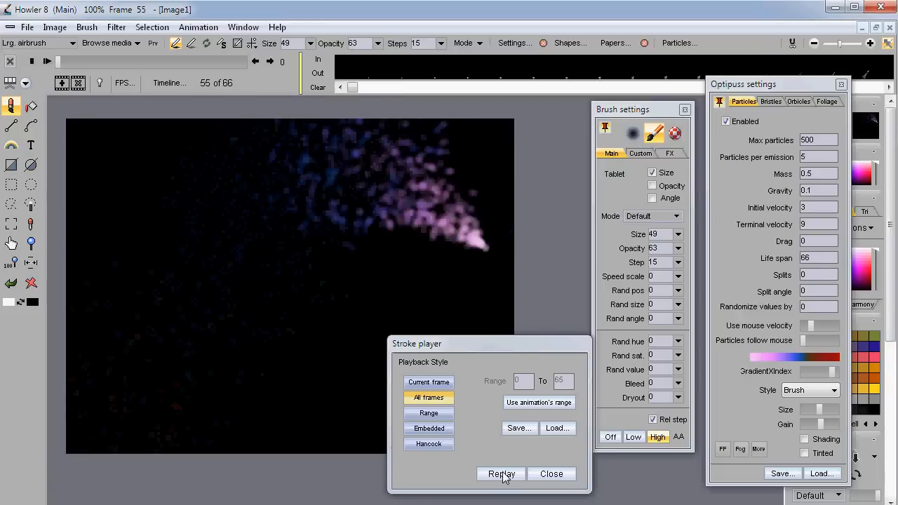
Step: Set the brush size to 85 and replay the stroke over all frames
left_click(311, 43)
left_click_drag(274, 60, 297, 87)
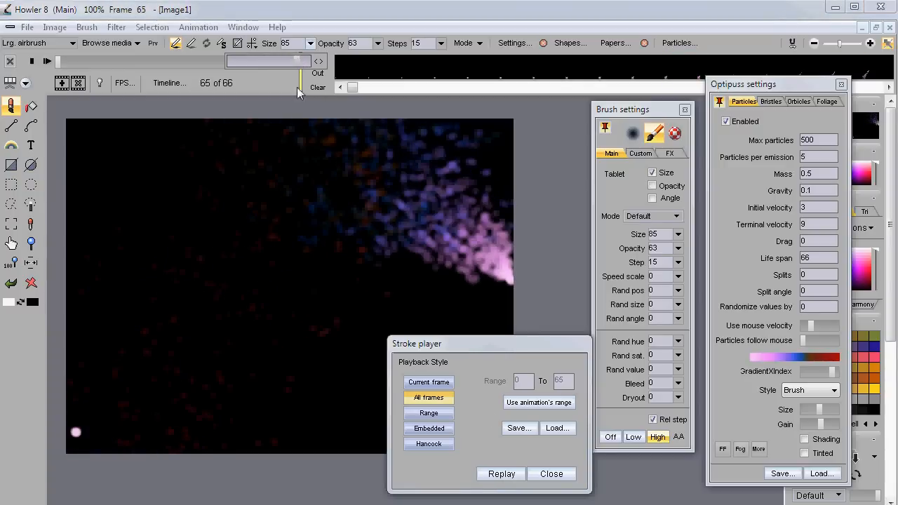
left_click(501, 474)
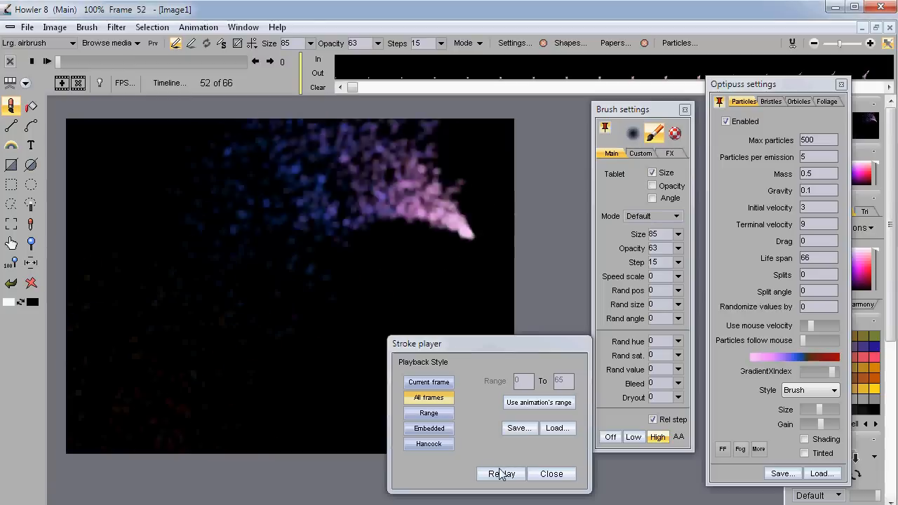
Step: Set the brush size to 20 and opacity to 255, replay the stroke twice over all frames, and play the animation
left_click(310, 43)
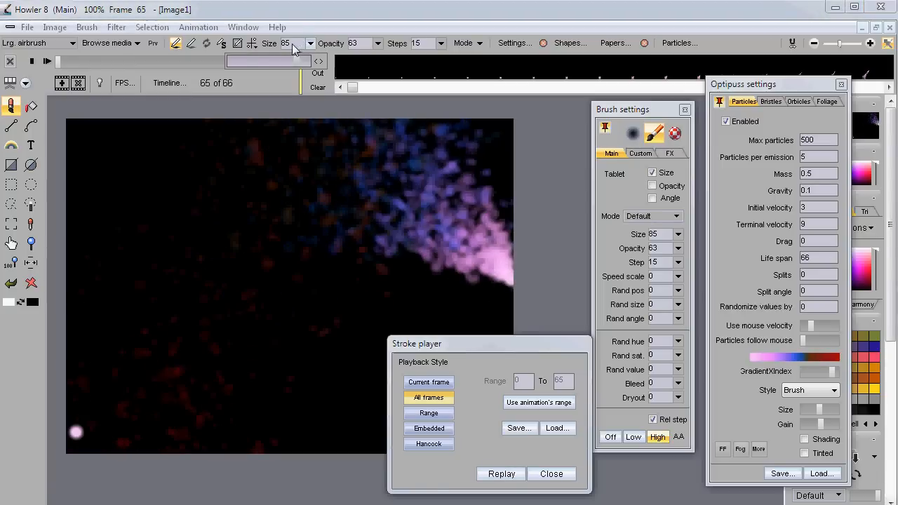
left_click_drag(254, 60, 245, 59)
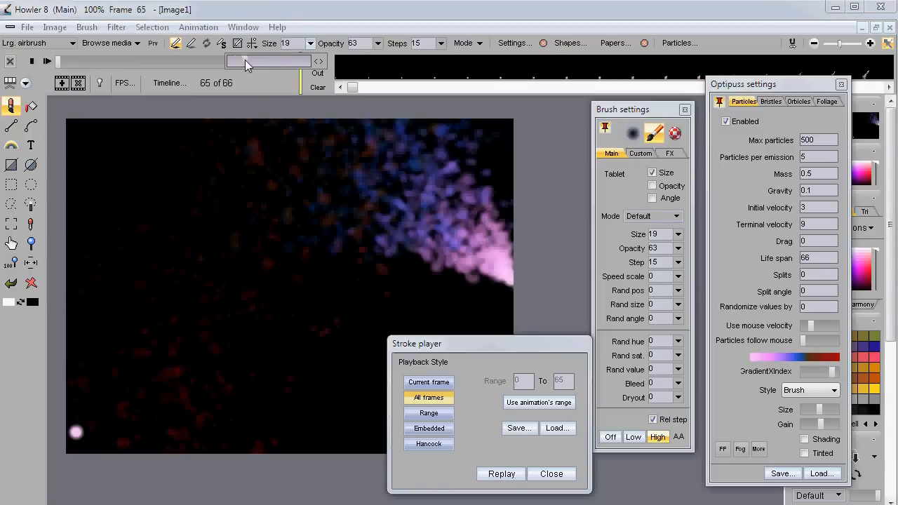
left_click(377, 44)
left_click(381, 62)
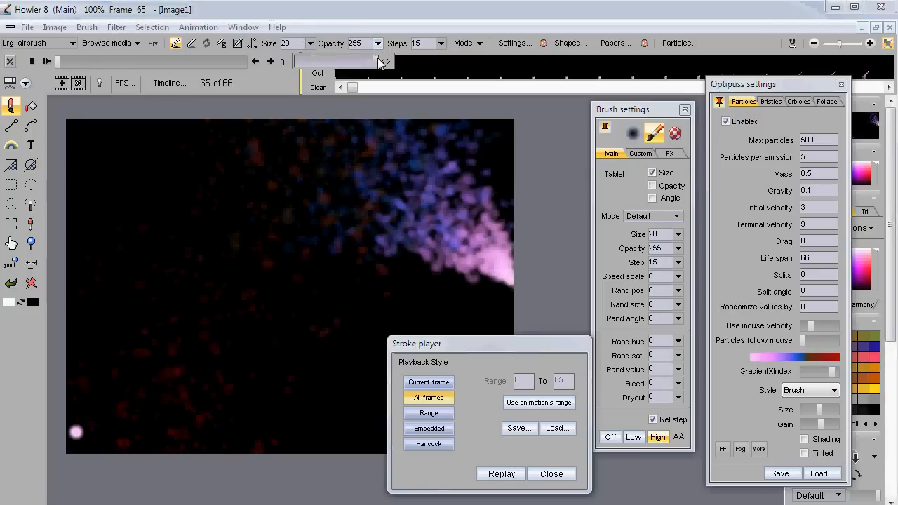
left_click(498, 480)
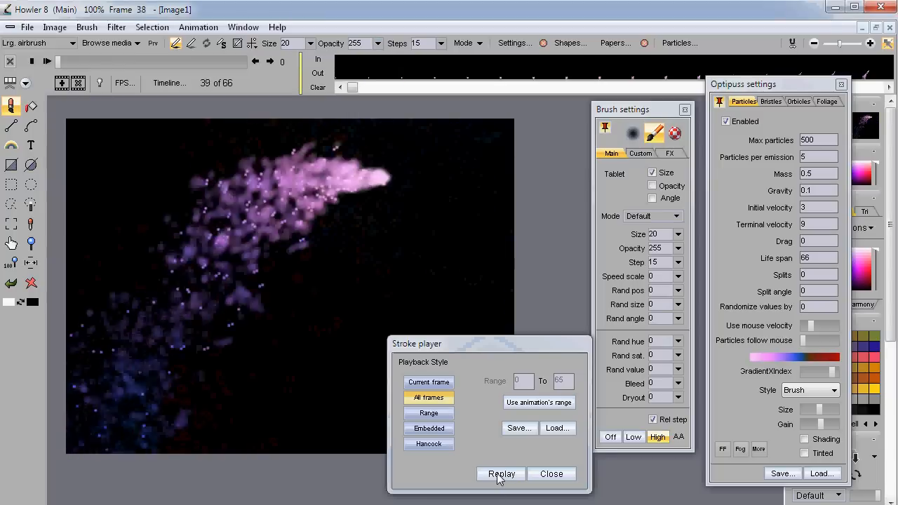
left_click(493, 477)
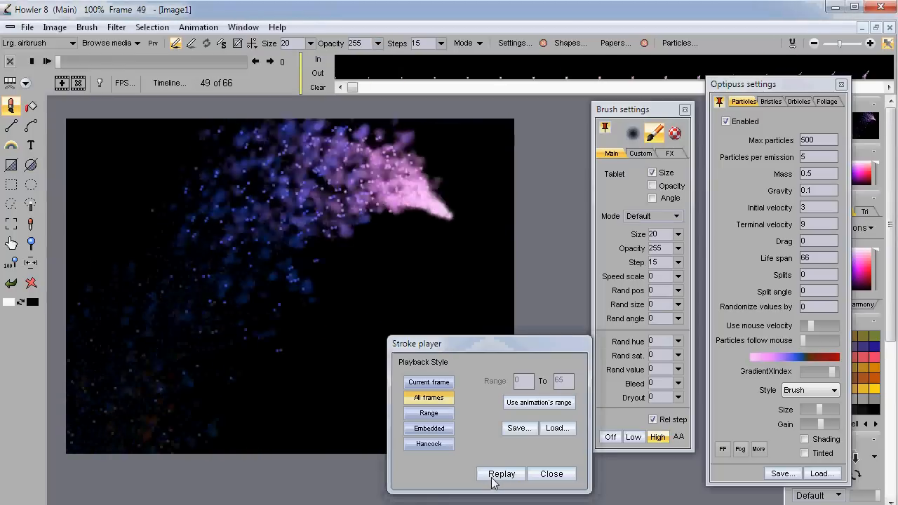
left_click(47, 62)
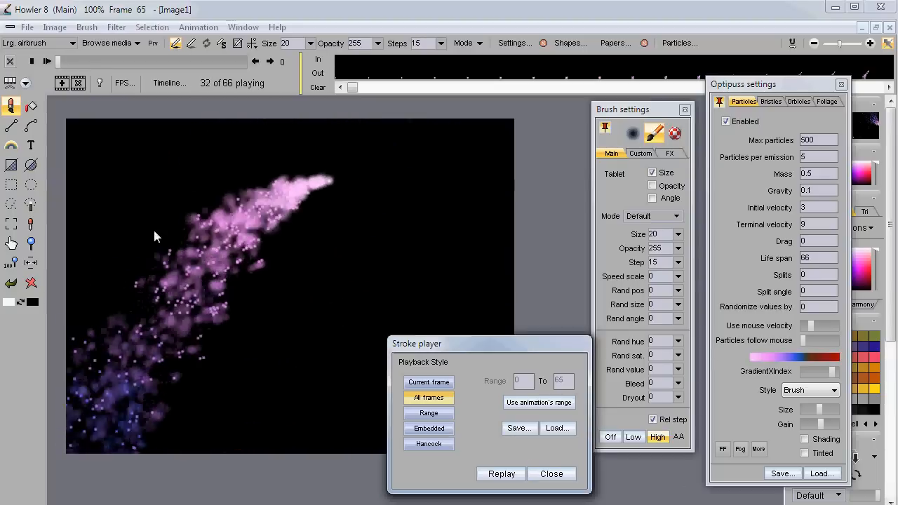
Step: Switch to the Smear effect brush, stop the playback, and enable particles for it again
left_click(40, 44)
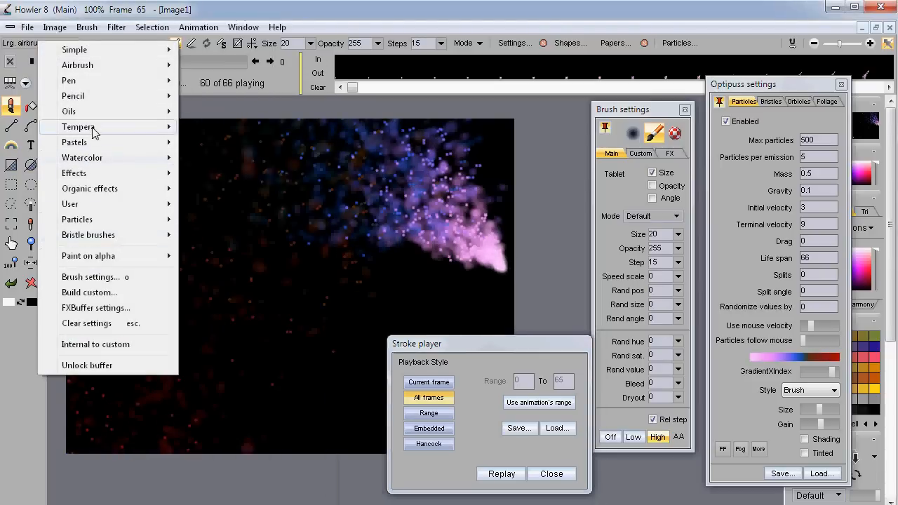
mouse_move(75, 179)
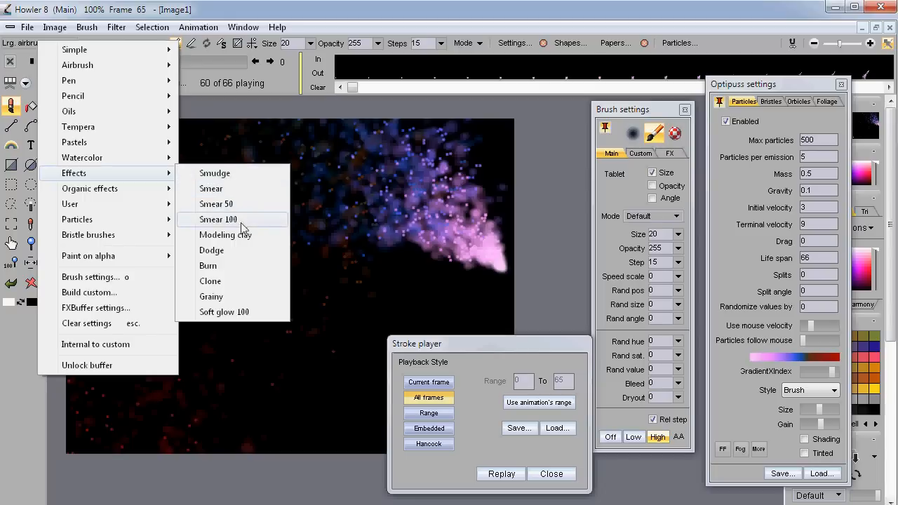
left_click(222, 188)
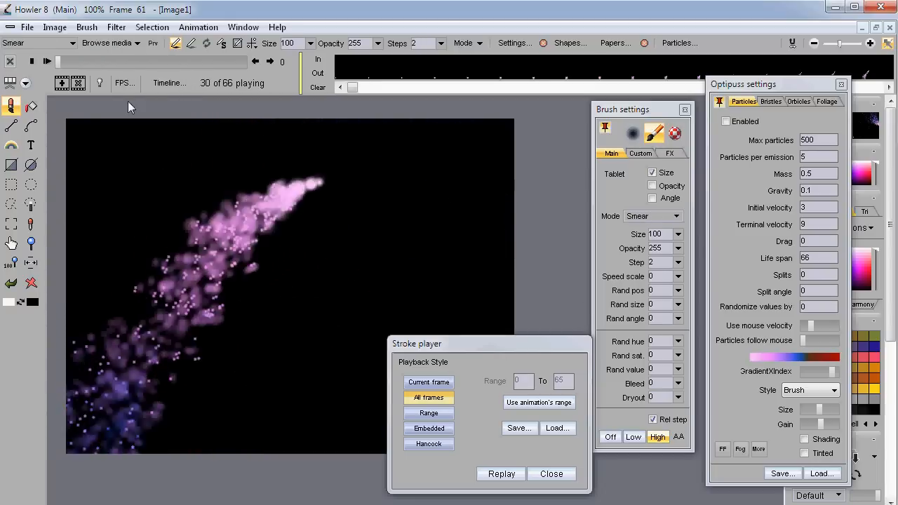
left_click(40, 61)
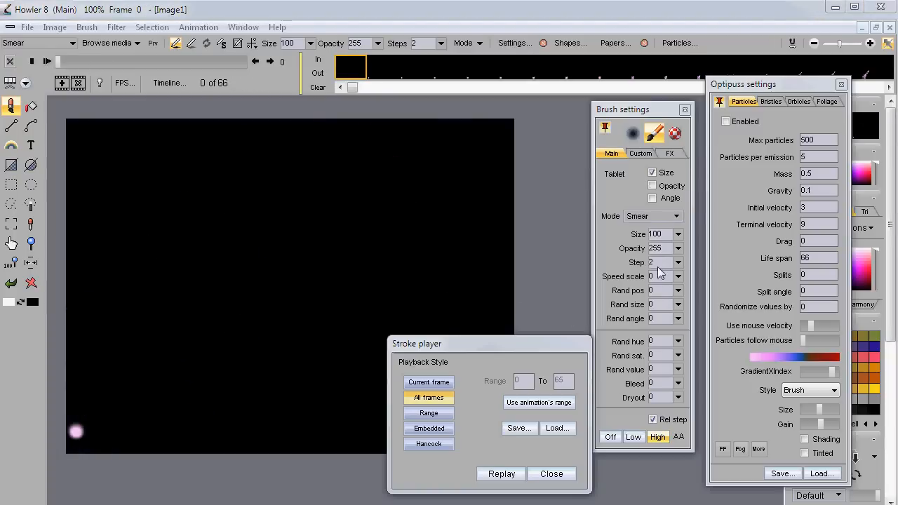
left_click(726, 122)
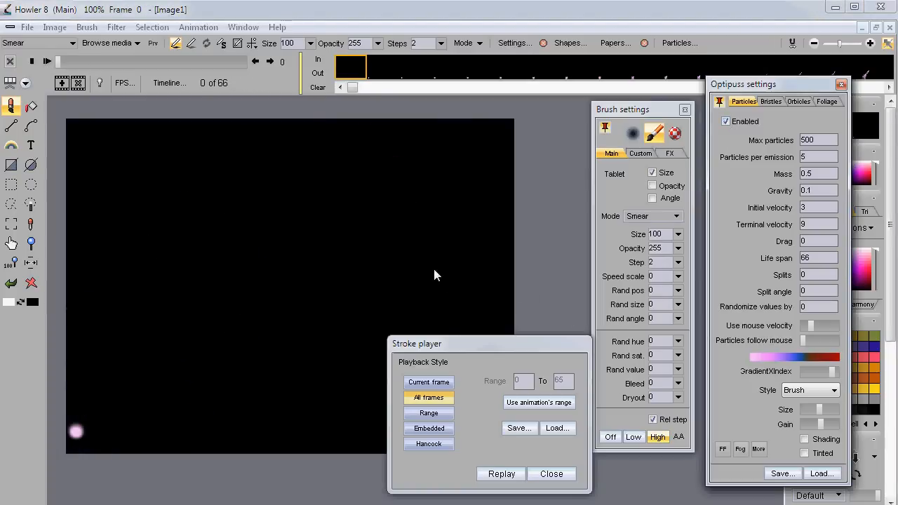
Step: Replay the stroke three times over all frames with the Smear particle brush and preview the smeared animation
left_click(501, 474)
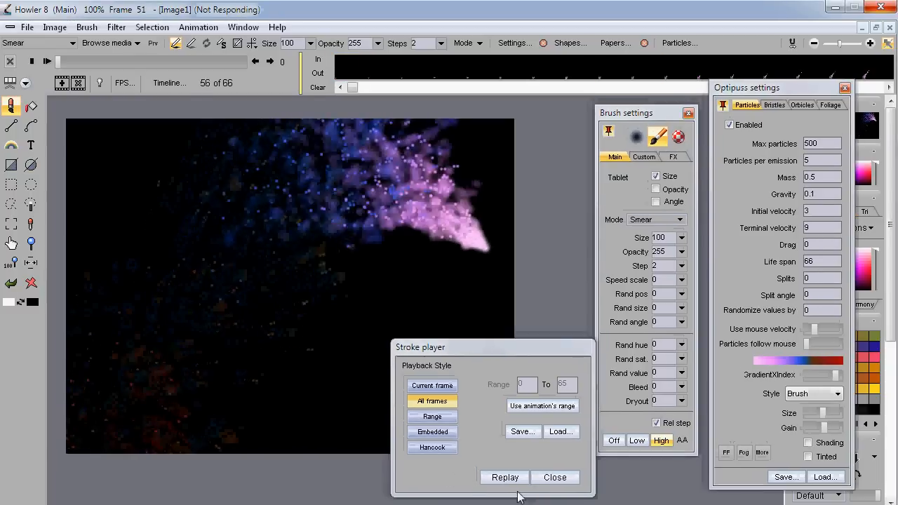
left_click(502, 475)
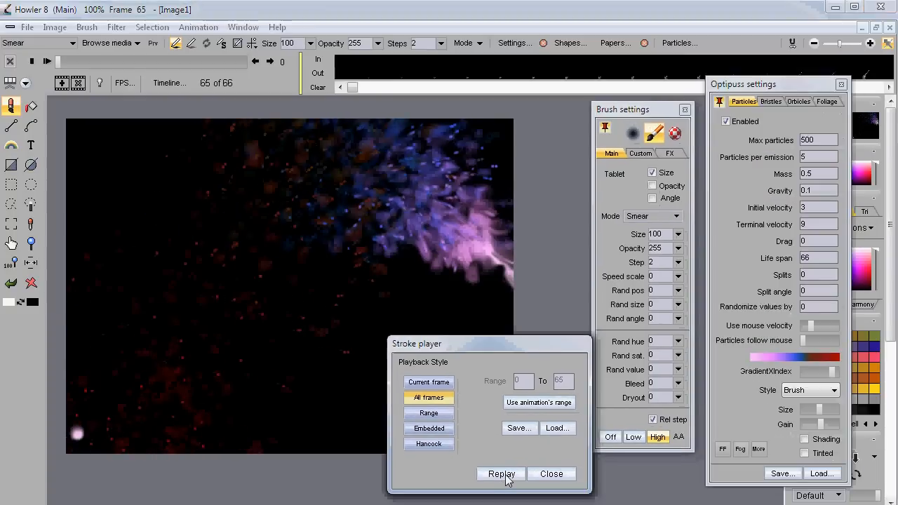
left_click(506, 475)
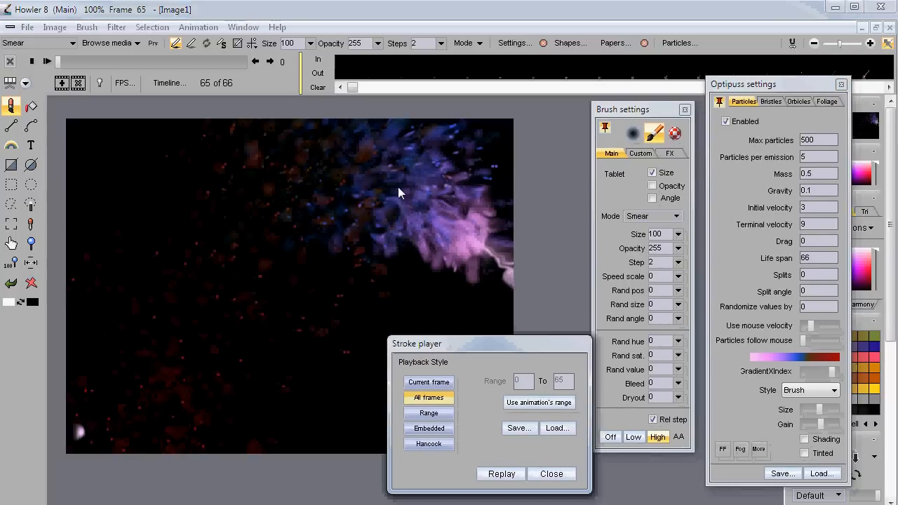
left_click(47, 62)
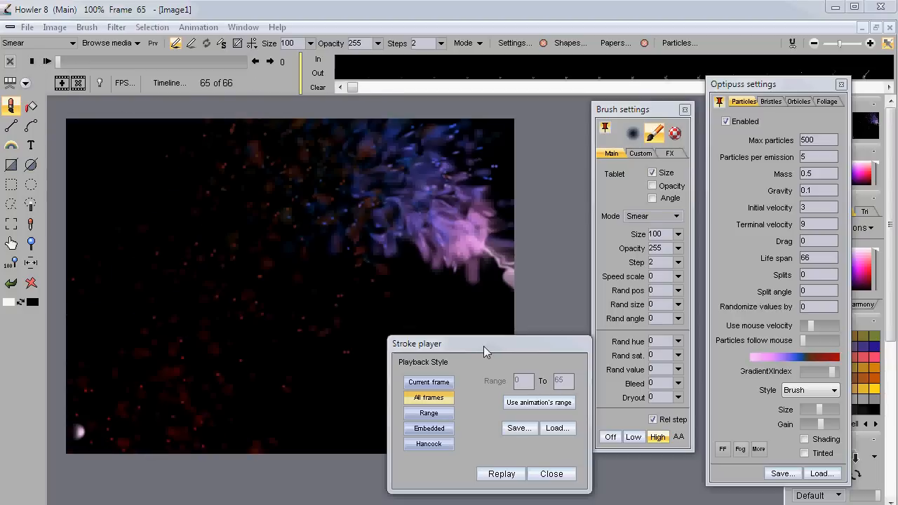
mouse_move(499, 340)
left_mouse_down()
mouse_move(454, 350)
mouse_move(476, 341)
left_mouse_up()
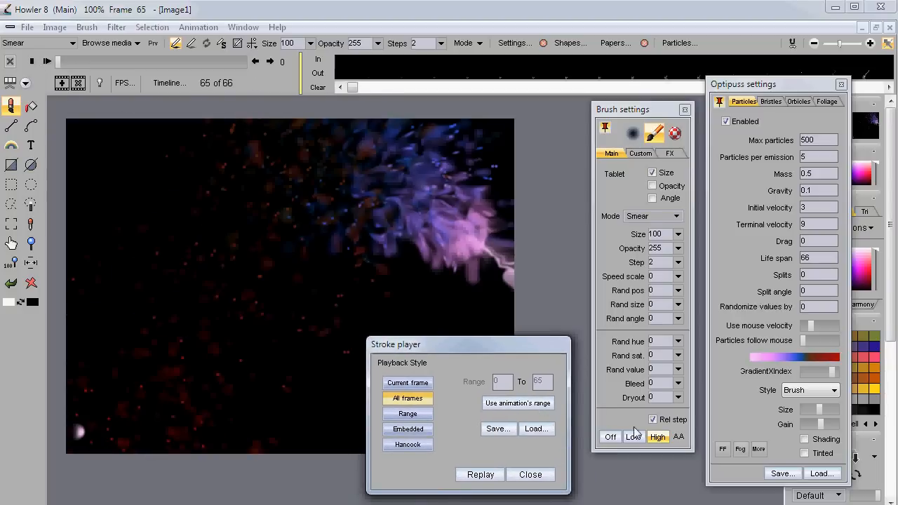
Step: Set the particle style to Nova, replay the stroke twice over all frames, and play the animation
left_click(833, 391)
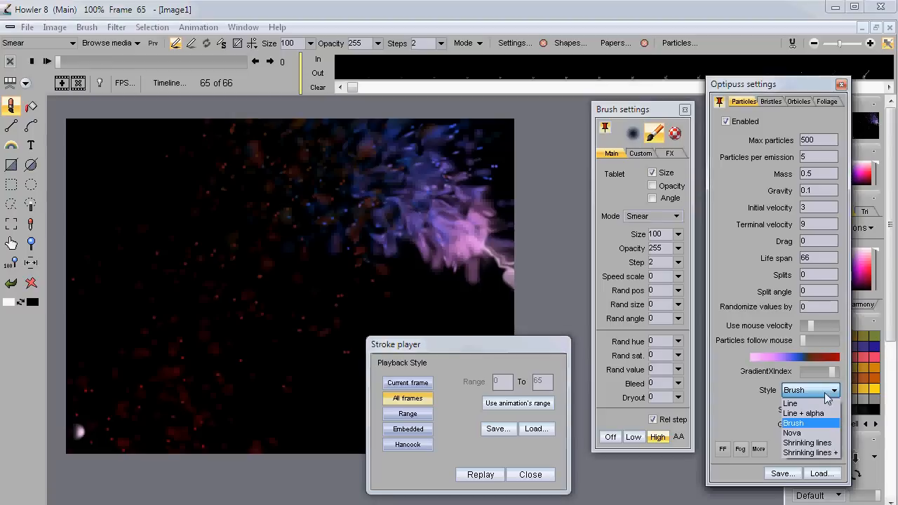
left_click(807, 434)
left_click(490, 475)
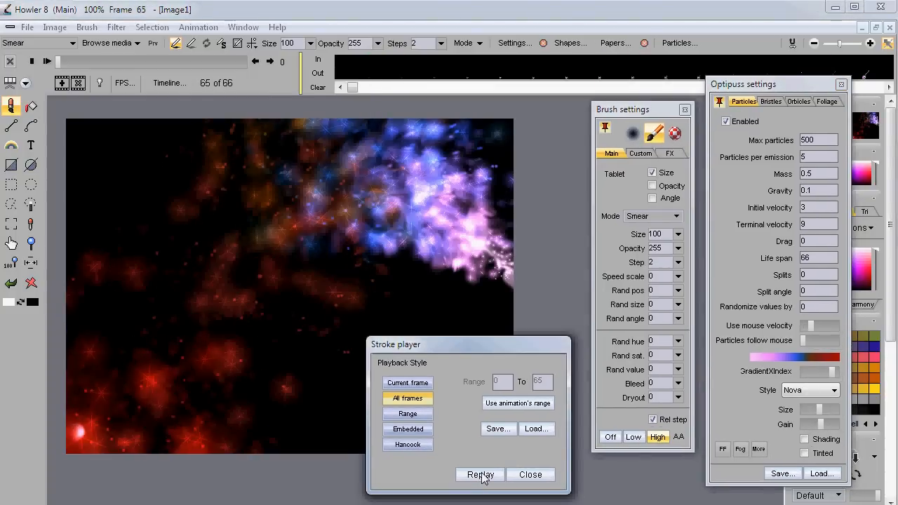
left_click(481, 475)
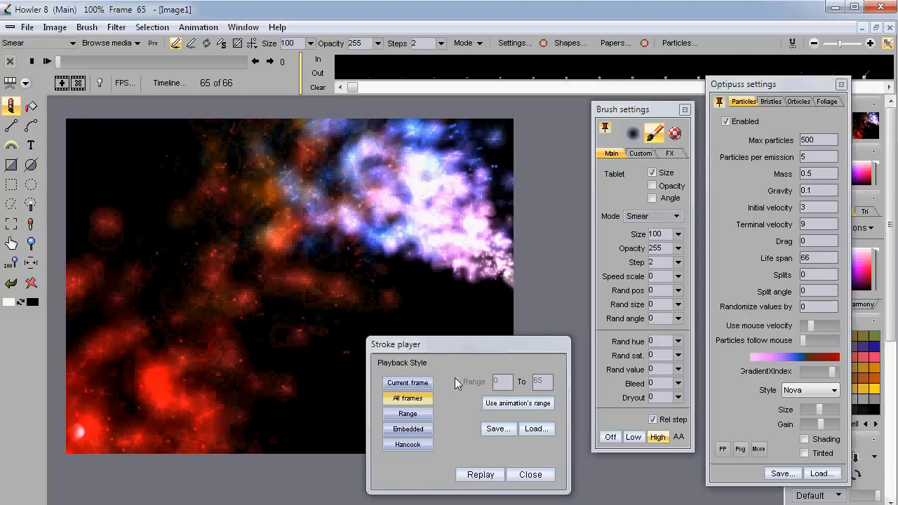
left_click(47, 61)
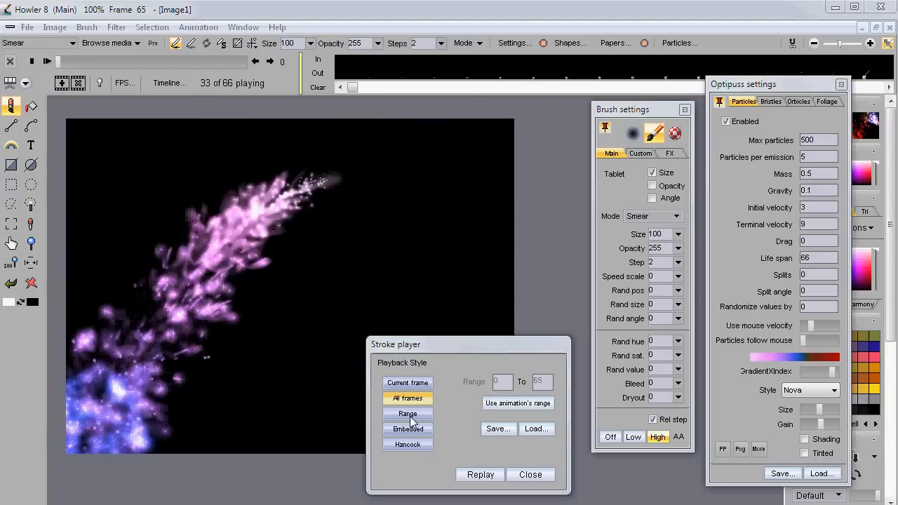
Step: Close the stroke player, stop the playback, and return the animation to frame 0
left_click(540, 477)
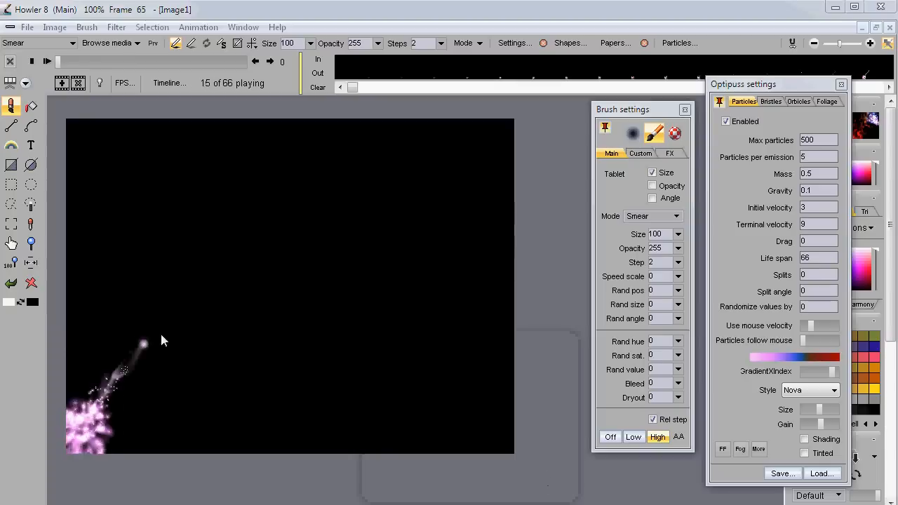
mouse_move(66, 61)
left_mouse_down()
mouse_move(225, 61)
mouse_move(86, 62)
mouse_move(107, 75)
mouse_move(252, 79)
mouse_move(77, 82)
left_mouse_up()
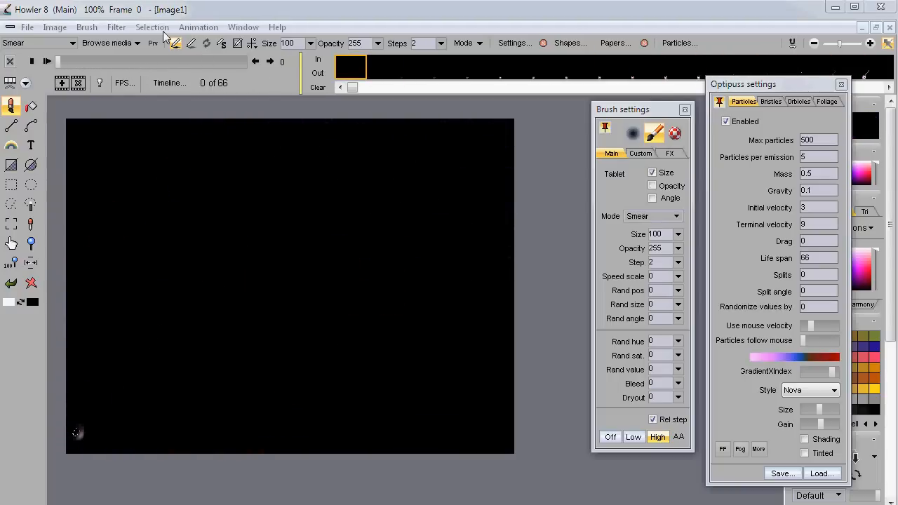
left_click(108, 44)
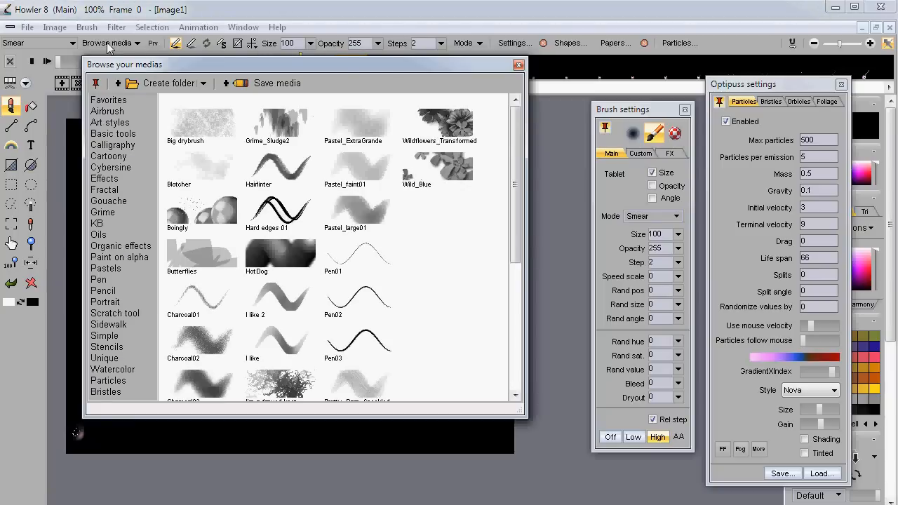
left_click(517, 66)
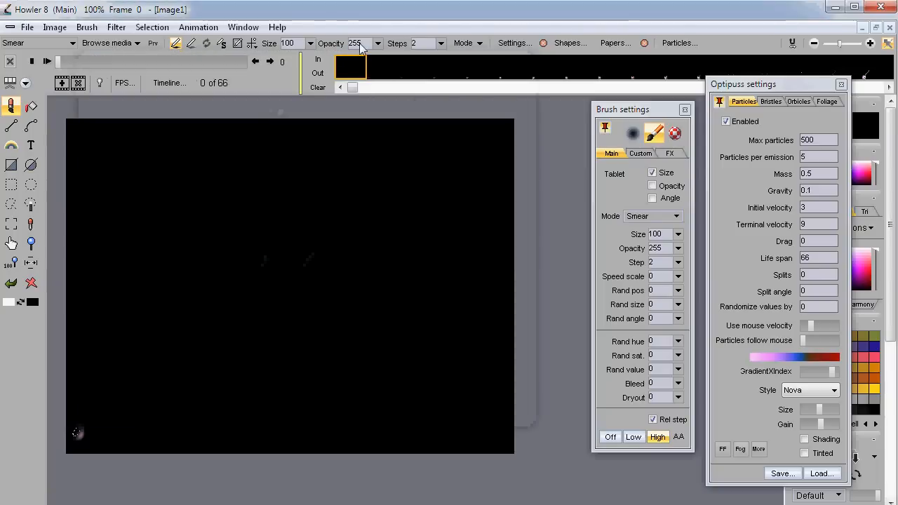
Step: Apply the animated Ghost filter with 10 frames to the whole timeline and play the resulting animation
left_click(167, 83)
left_click(196, 126)
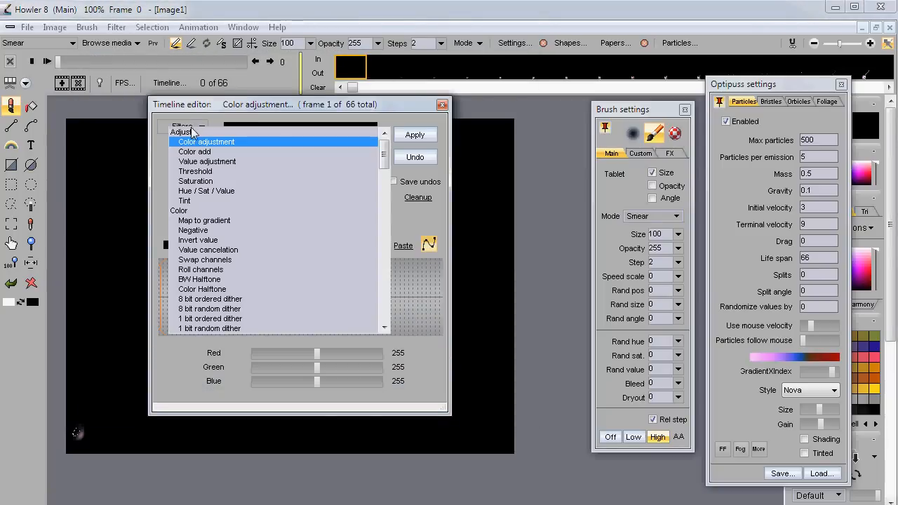
left_click_drag(384, 155, 383, 319)
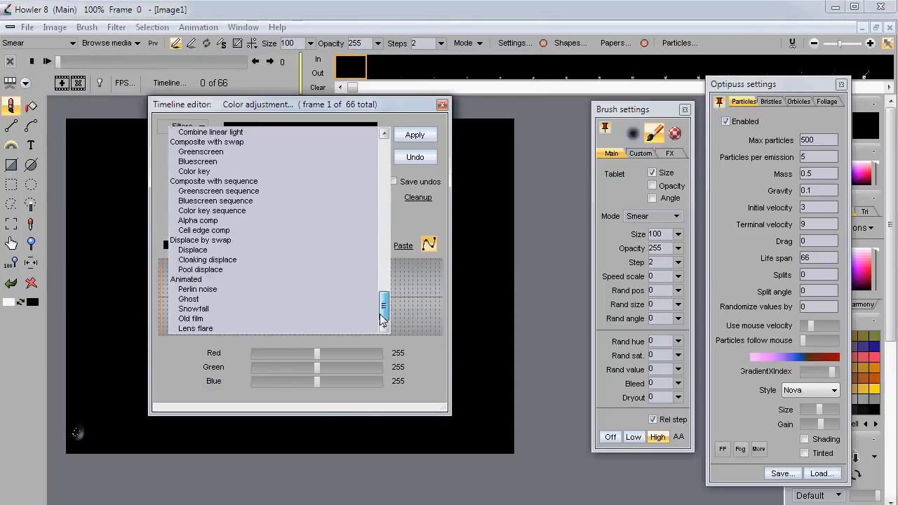
left_click(189, 300)
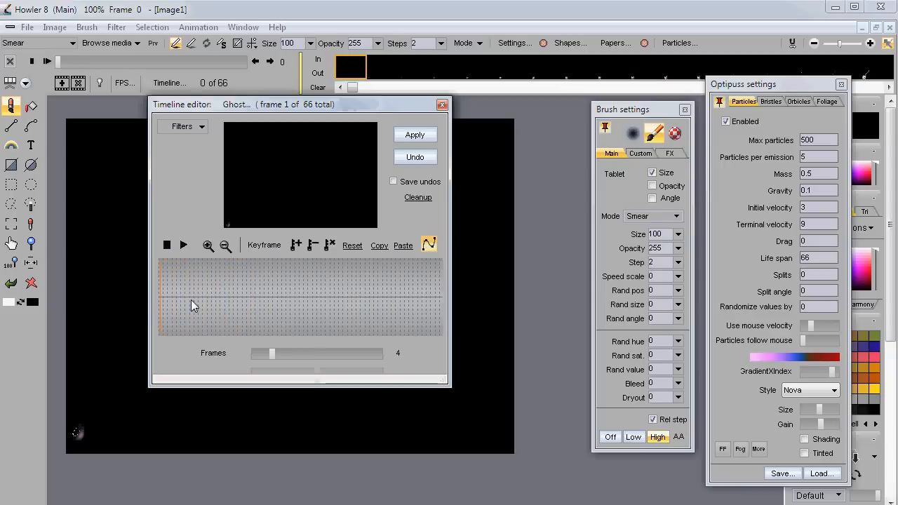
left_click(425, 137)
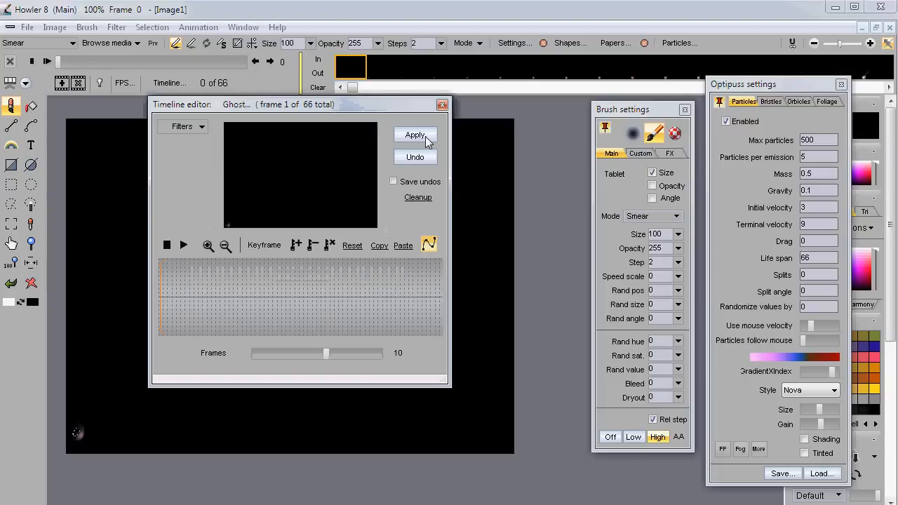
mouse_move(226, 106)
left_mouse_down()
mouse_move(261, 99)
mouse_move(604, 147)
mouse_move(610, 157)
left_mouse_up()
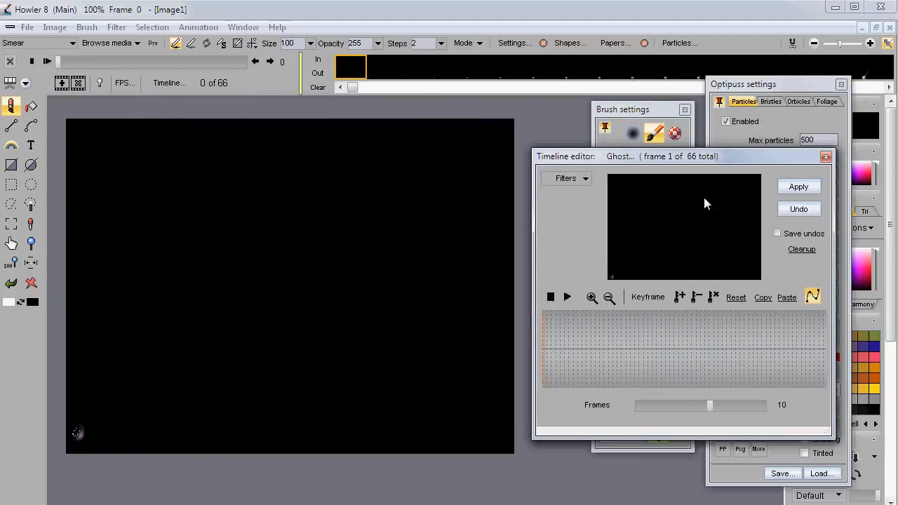
left_click(47, 62)
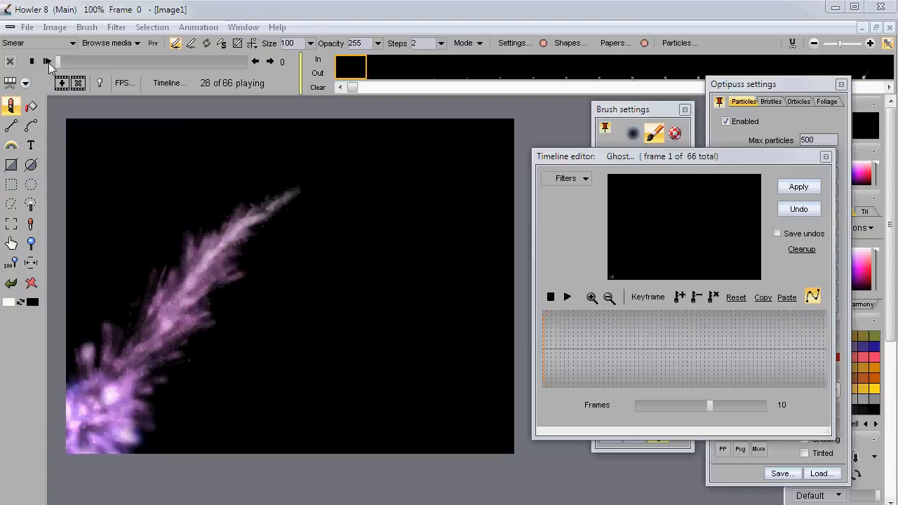